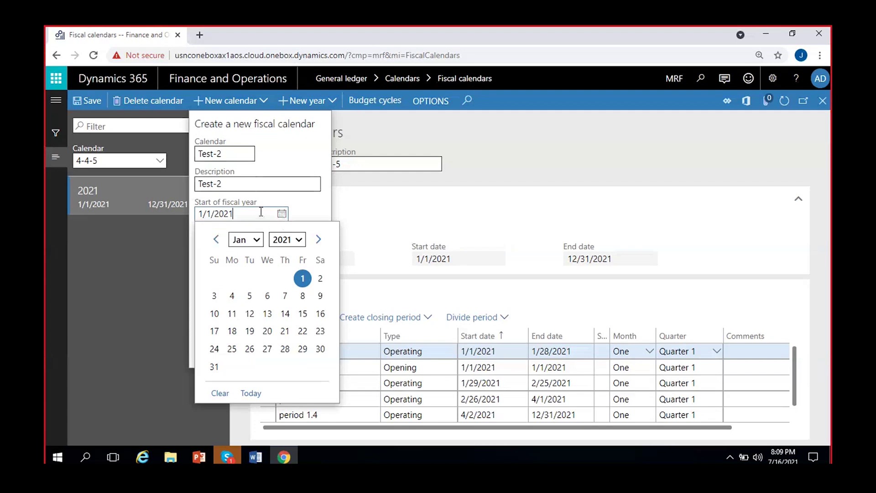
Set the new fiscal calendar's start of fiscal year to 1/1/2011.
{"action": "left_click", "coordinate": [294, 202]}
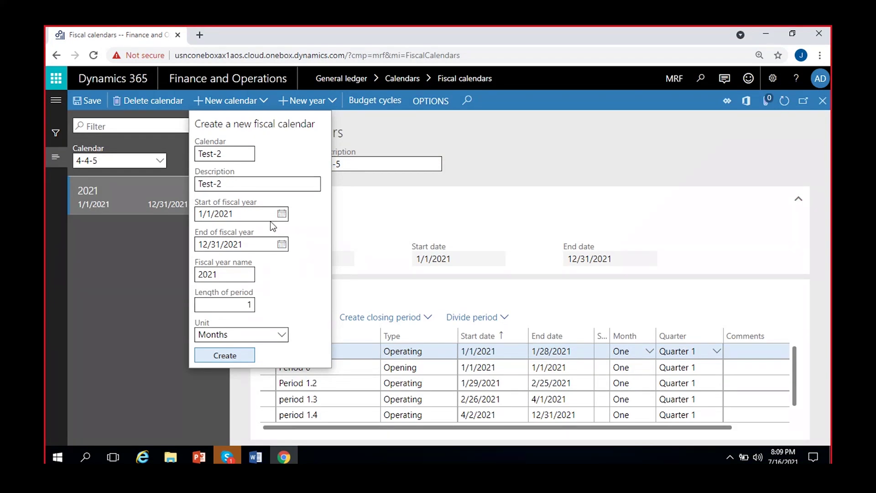
{"action": "left_click", "coordinate": [282, 215]}
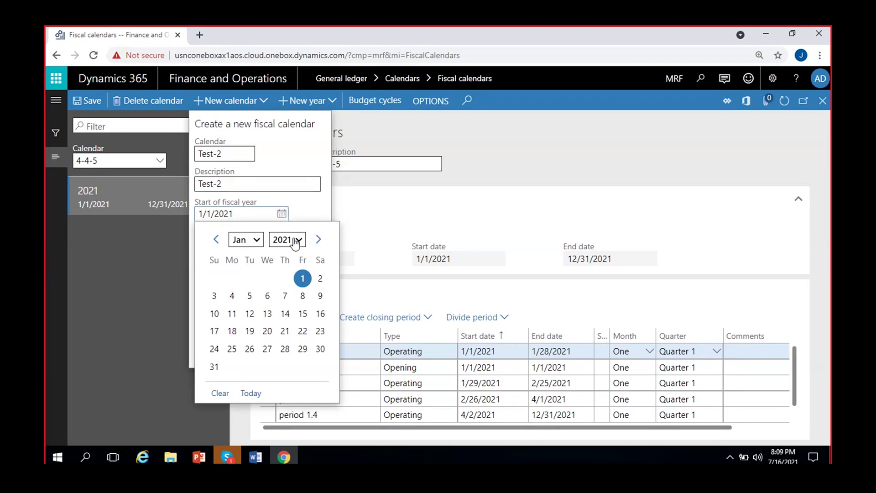
{"action": "left_click", "coordinate": [293, 240]}
{"action": "left_click", "coordinate": [283, 79]}
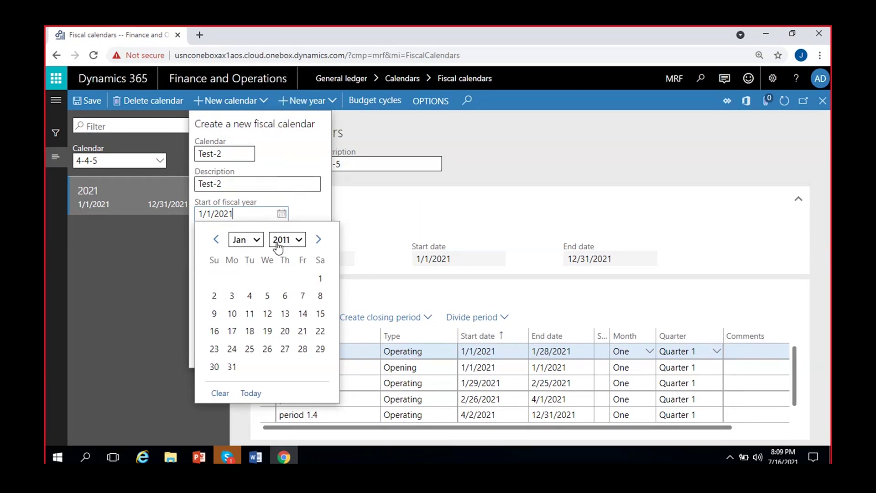
{"action": "left_click", "coordinate": [321, 278]}
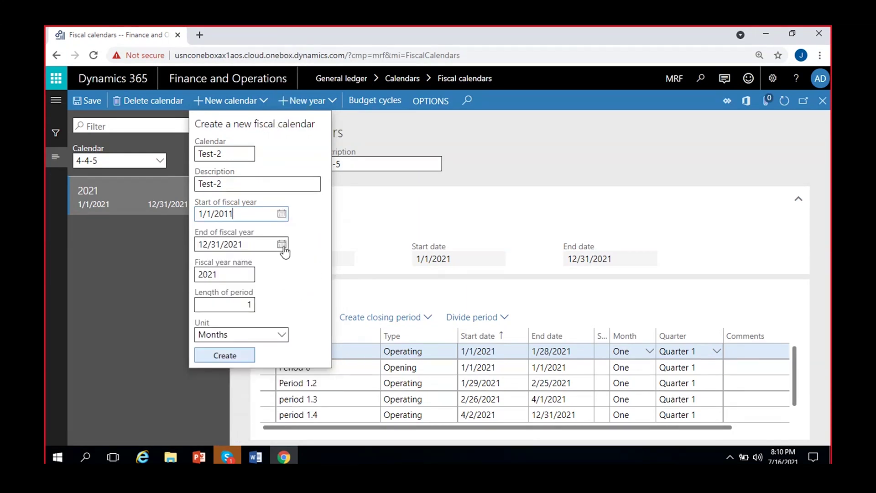
Set the new fiscal calendar's end of fiscal year to 12/31/2020.
{"action": "left_click", "coordinate": [282, 246]}
{"action": "left_click", "coordinate": [287, 268]}
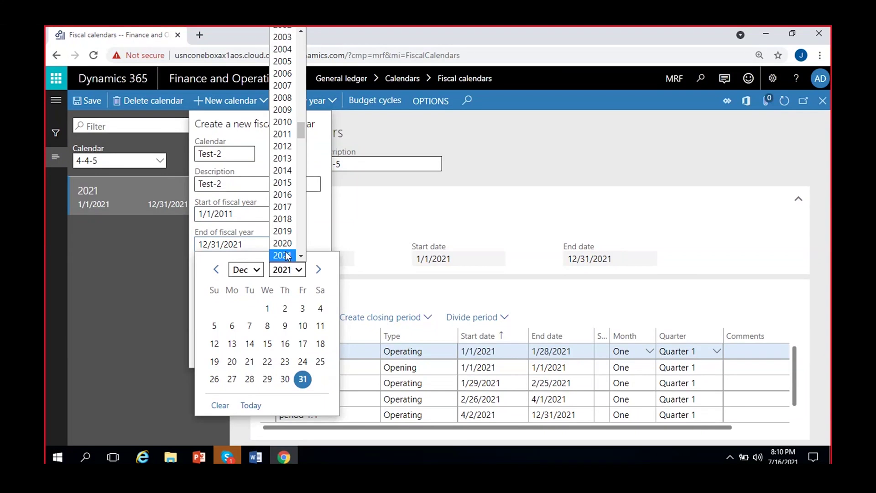
{"action": "left_click", "coordinate": [286, 242]}
{"action": "left_click", "coordinate": [286, 378]}
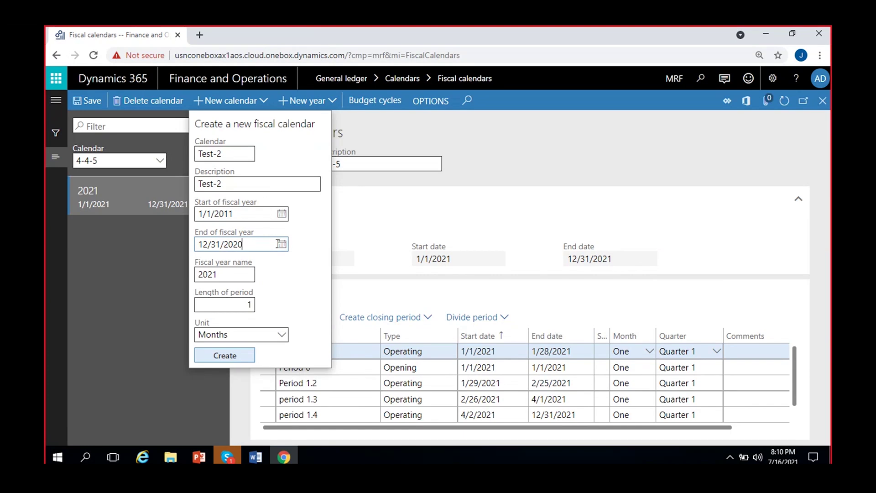
Set the period length unit to Years and create the Test-2 fiscal calendar.
{"action": "left_click", "coordinate": [282, 337]}
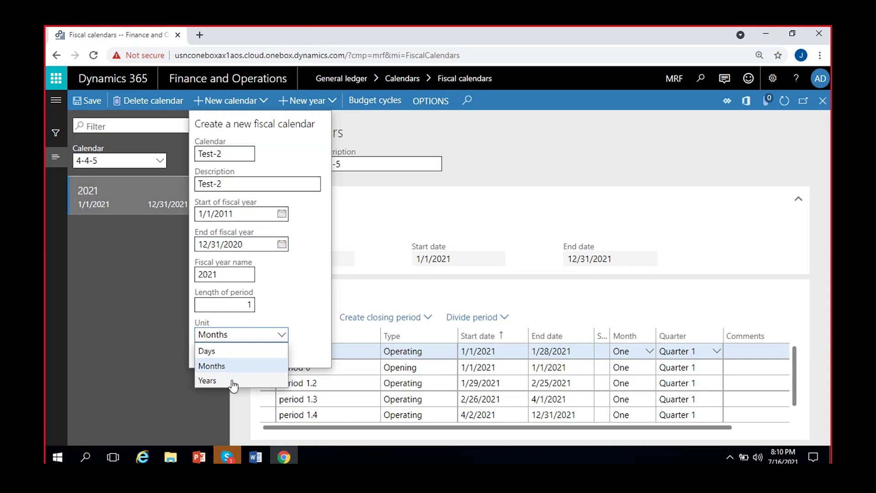
{"action": "left_click", "coordinate": [233, 381]}
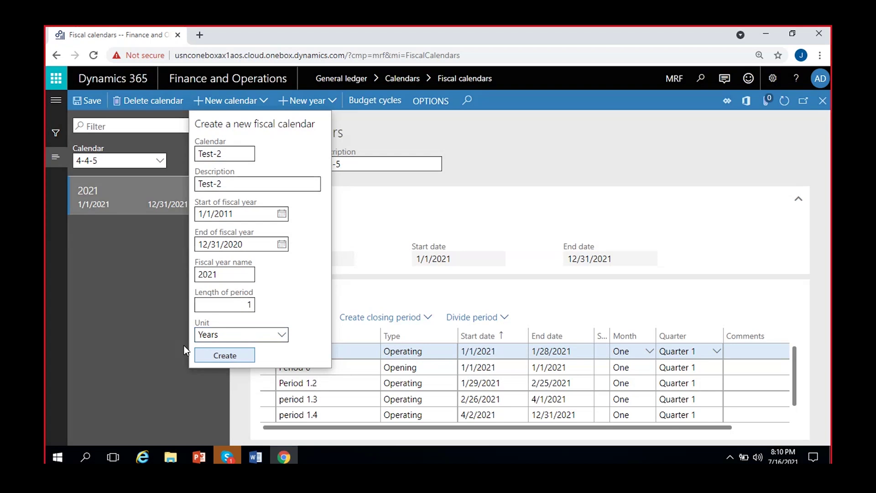
{"action": "key", "text": "Return"}
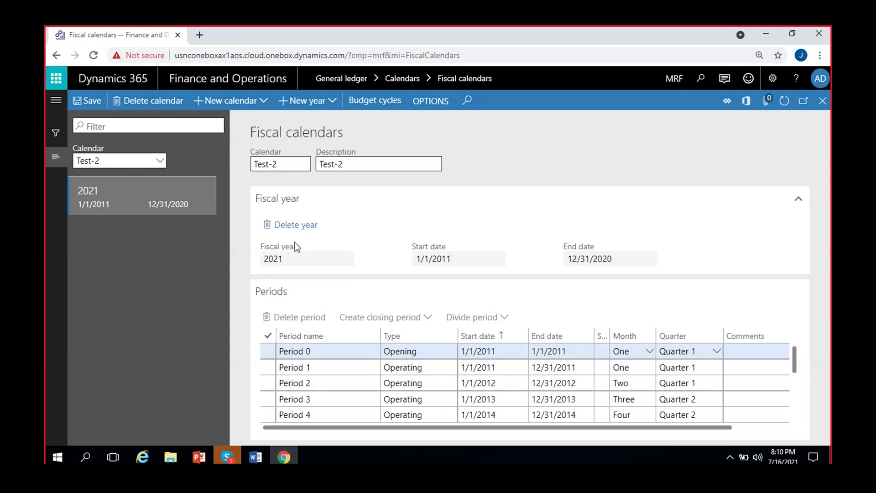
Examine the start and end dates of Test-2's fiscal year and review its list of opening, operating and closing periods.
{"action": "left_click", "coordinate": [434, 259]}
{"action": "left_click_drag", "start_coordinate": [434, 258], "coordinate": [474, 258]}
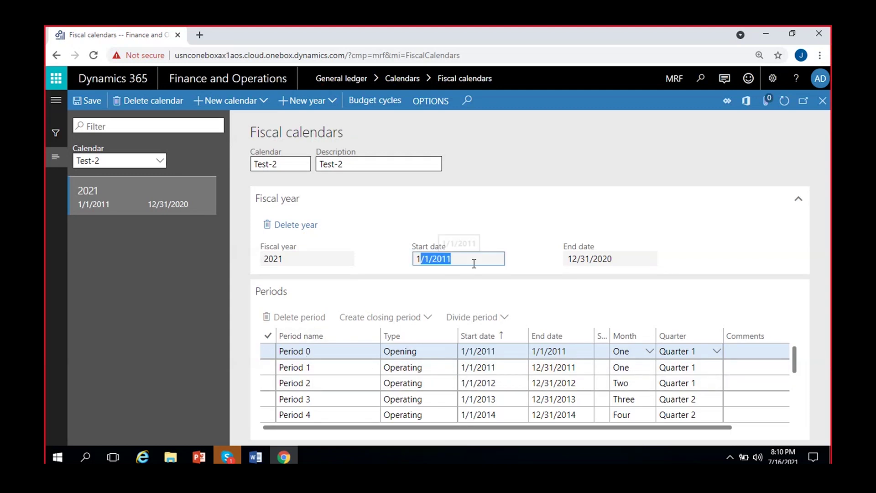
{"action": "left_click", "coordinate": [474, 258]}
{"action": "left_click", "coordinate": [574, 258]}
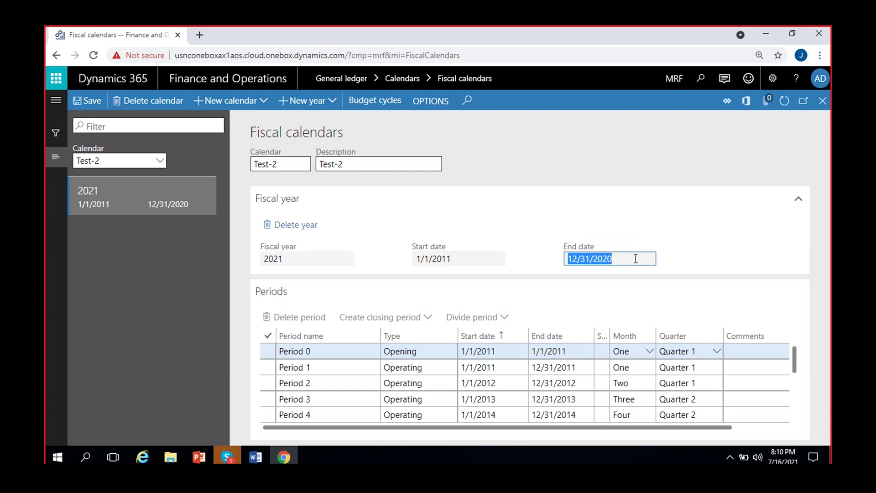
{"action": "left_click", "coordinate": [627, 258]}
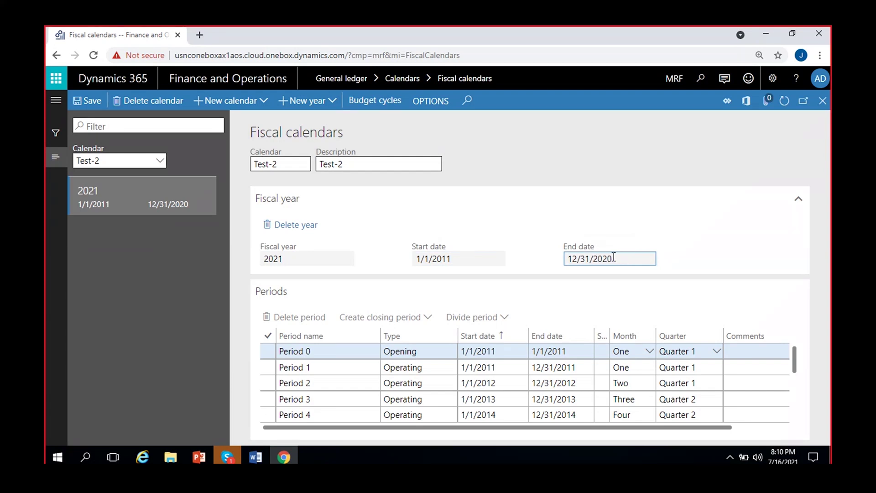
{"action": "scroll", "coordinate": [507, 381], "scroll_direction": "down", "scroll_amount": 3}
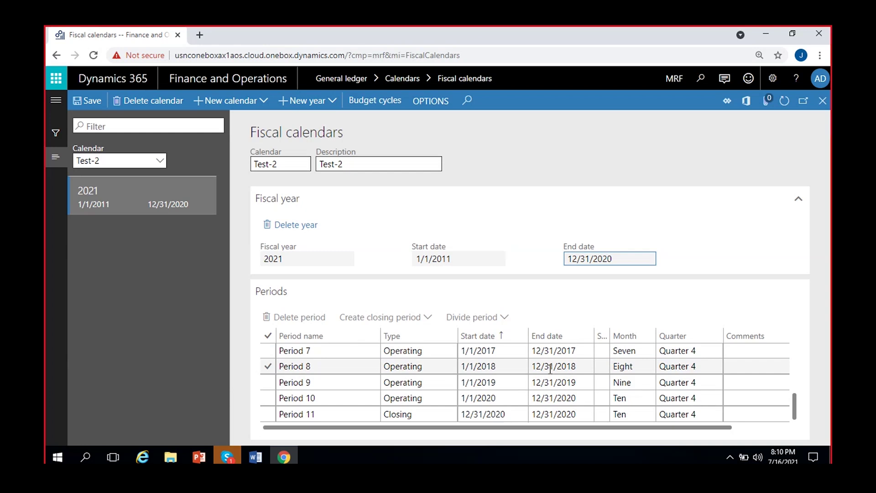
{"action": "scroll", "coordinate": [509, 393], "scroll_direction": "up", "scroll_amount": 3}
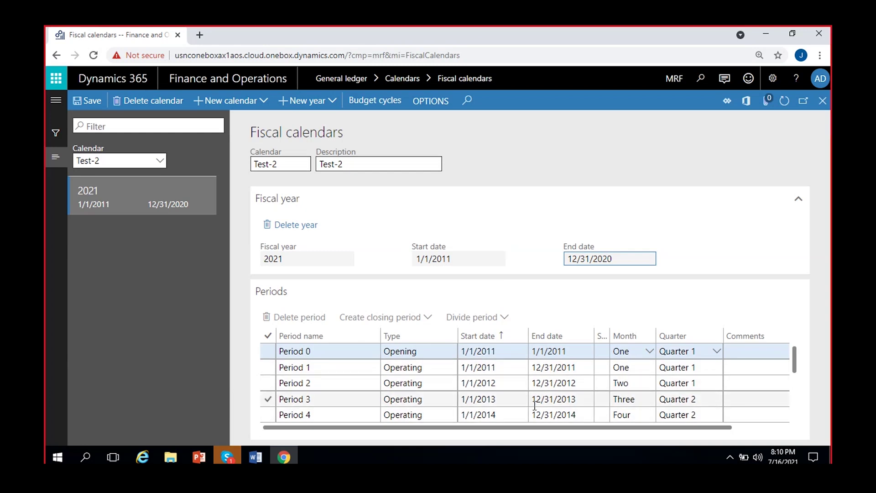
{"action": "scroll", "coordinate": [535, 405], "scroll_direction": "down", "scroll_amount": 3}
{"action": "scroll", "coordinate": [535, 405], "scroll_direction": "up", "scroll_amount": 3}
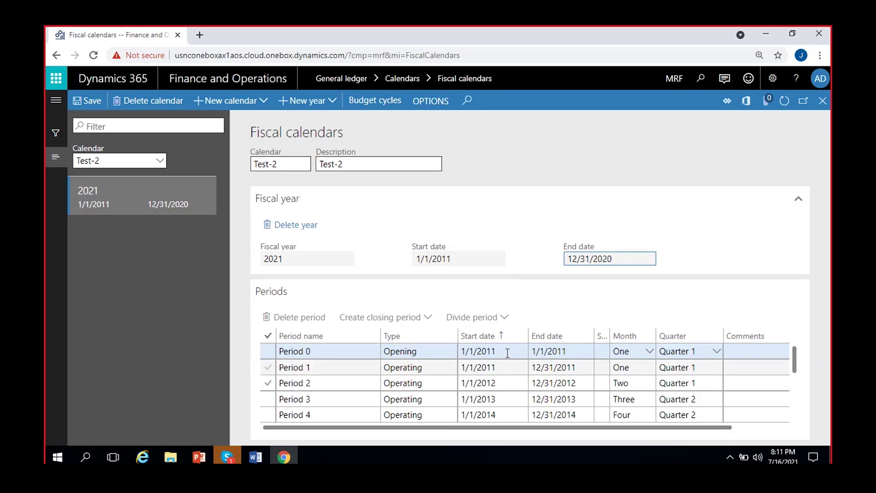
{"action": "scroll", "coordinate": [512, 424], "scroll_direction": "down", "scroll_amount": 3}
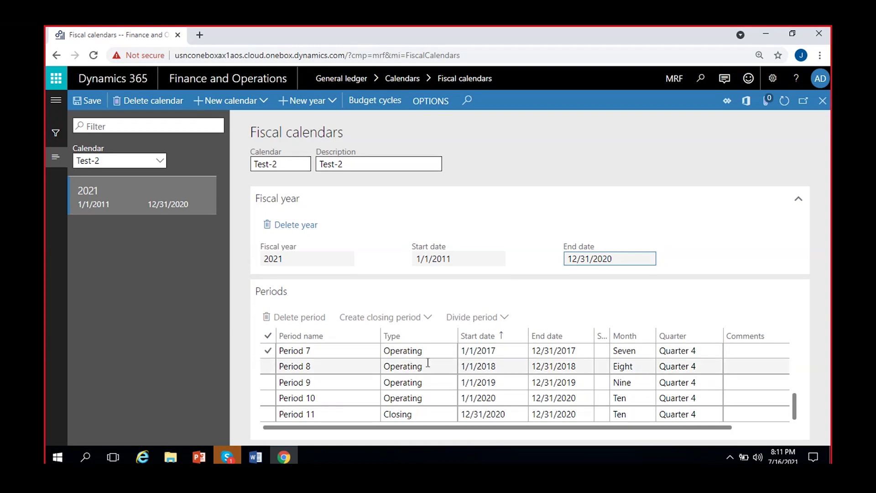
{"action": "left_click", "coordinate": [376, 365]}
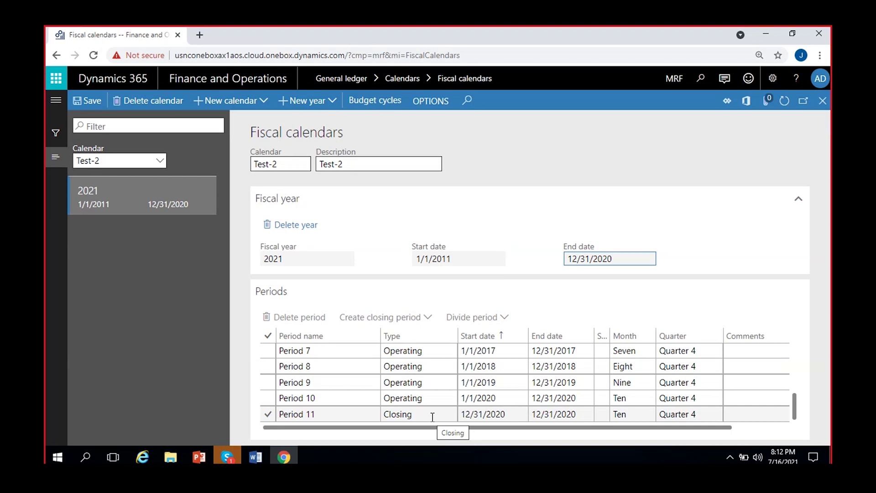
{"action": "scroll", "coordinate": [461, 380], "scroll_direction": "up", "scroll_amount": 3}
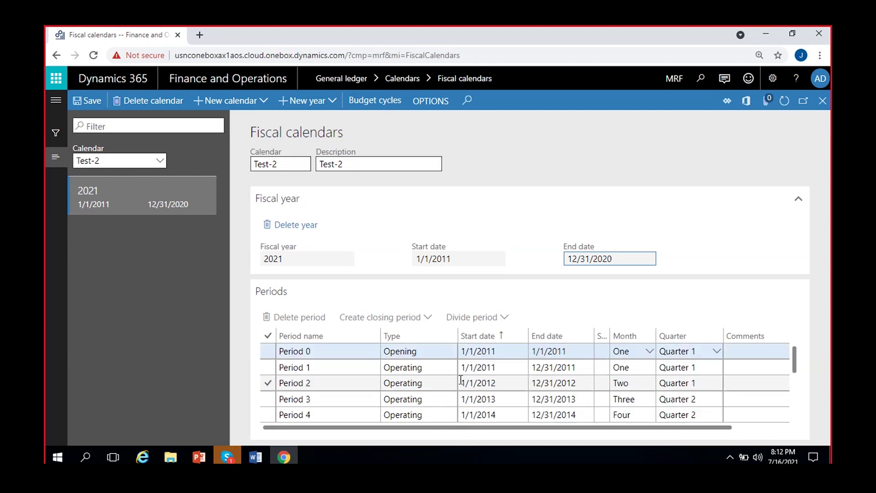
{"action": "scroll", "coordinate": [461, 380], "scroll_direction": "down", "scroll_amount": 3}
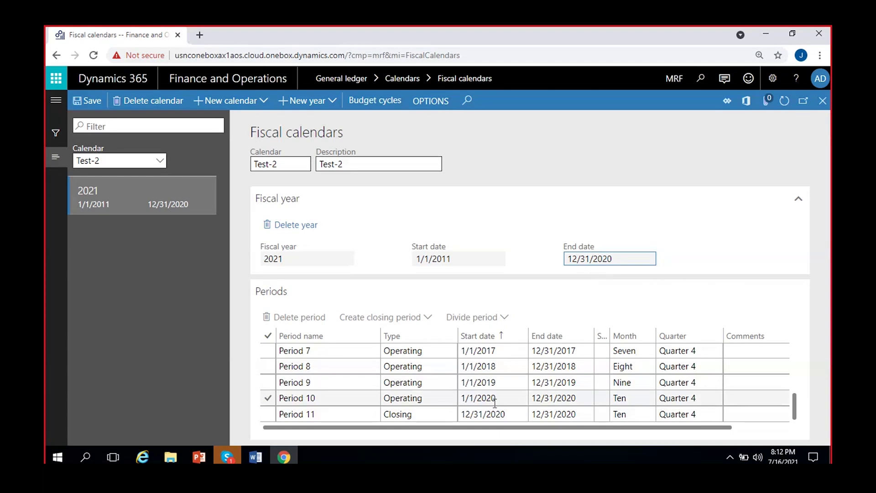
{"action": "scroll", "coordinate": [495, 401], "scroll_direction": "up", "scroll_amount": 3}
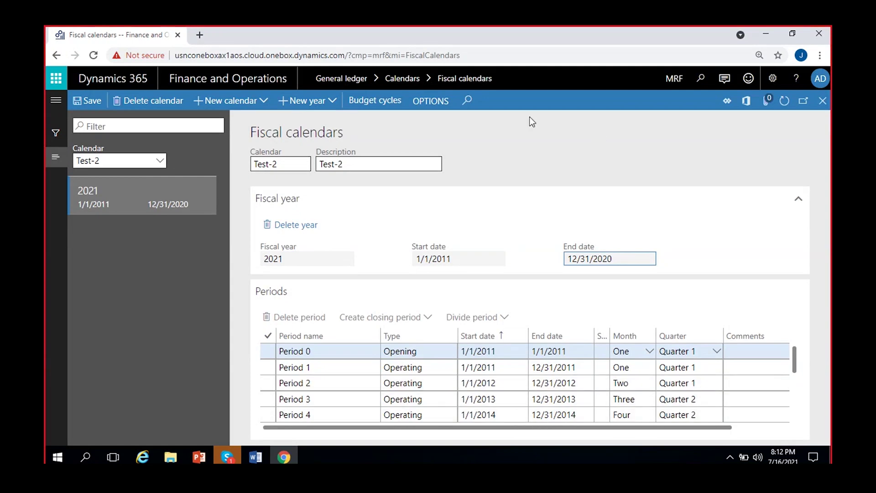
{"action": "scroll", "coordinate": [452, 389], "scroll_direction": "down", "scroll_amount": 3}
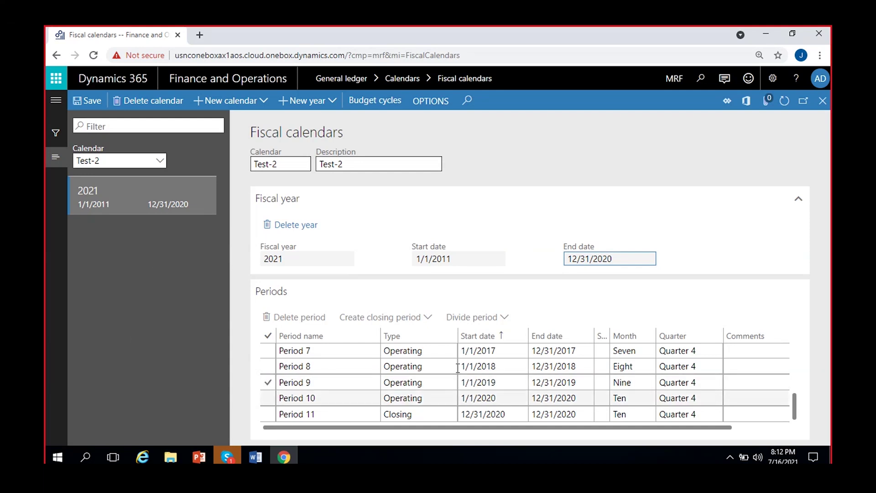
{"action": "scroll", "coordinate": [428, 384], "scroll_direction": "up", "scroll_amount": 5}
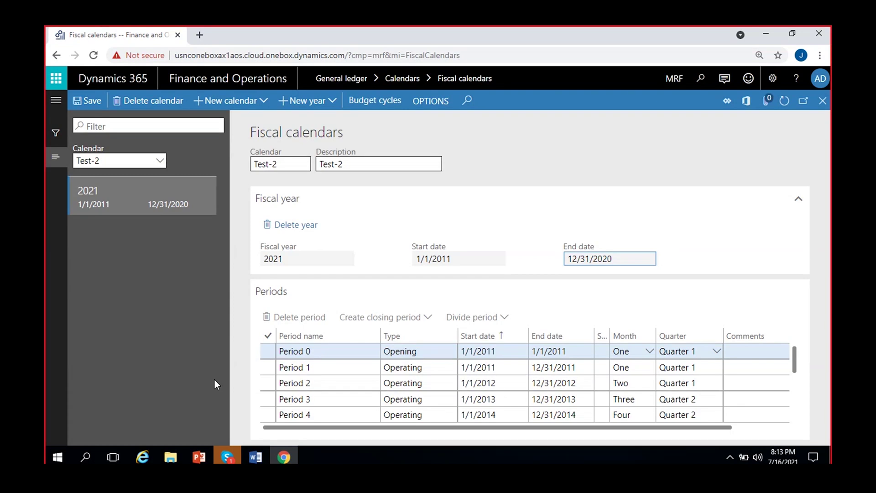
Delete the 2021 fiscal year from Test-2 and create a new fiscal year named FY-2021 with one-month periods.
{"action": "left_click", "coordinate": [300, 228]}
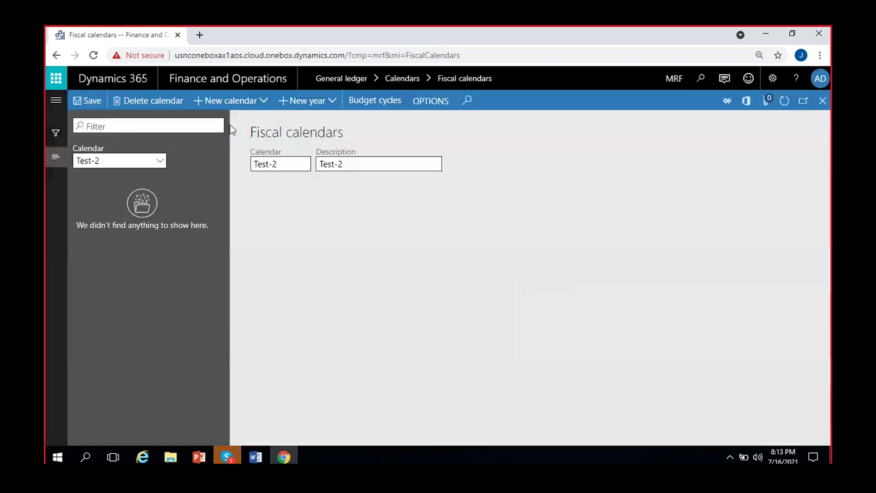
{"action": "left_click", "coordinate": [291, 102]}
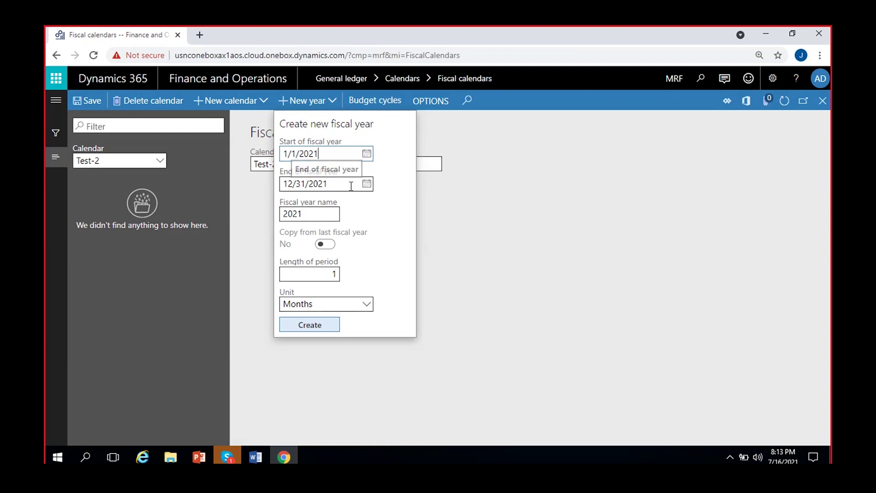
{"action": "left_click", "coordinate": [282, 216]}
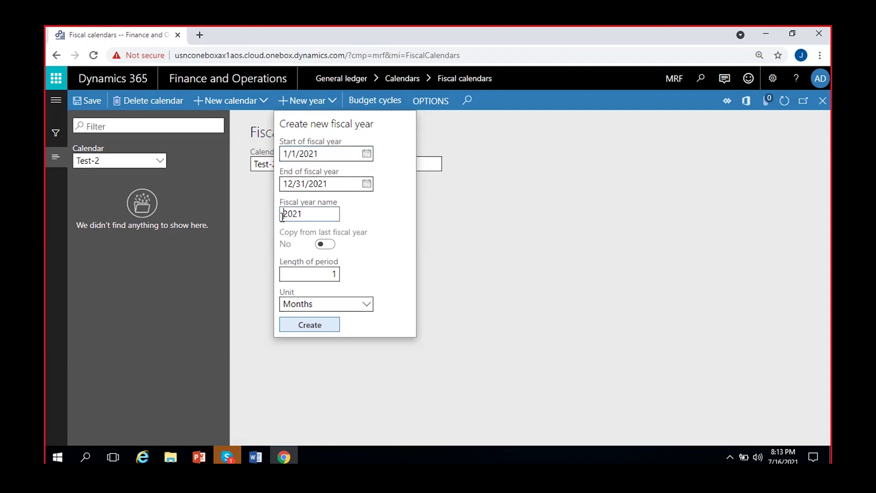
{"action": "type", "text": "FY-"}
{"action": "left_click", "coordinate": [327, 332]}
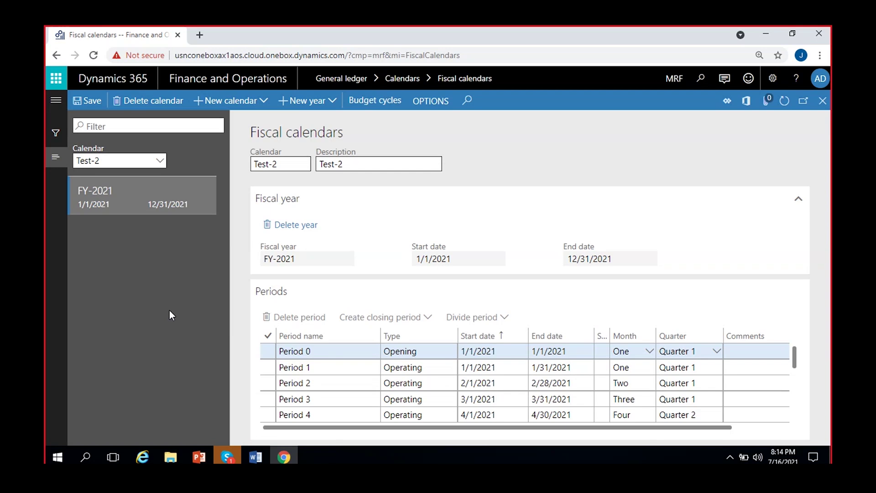
Switch to the MS Dynamics 8 PM document in Word and add the line "US- 1-Jan – 31-Dec" below "Ledger calendar".
{"action": "left_click", "coordinate": [255, 457]}
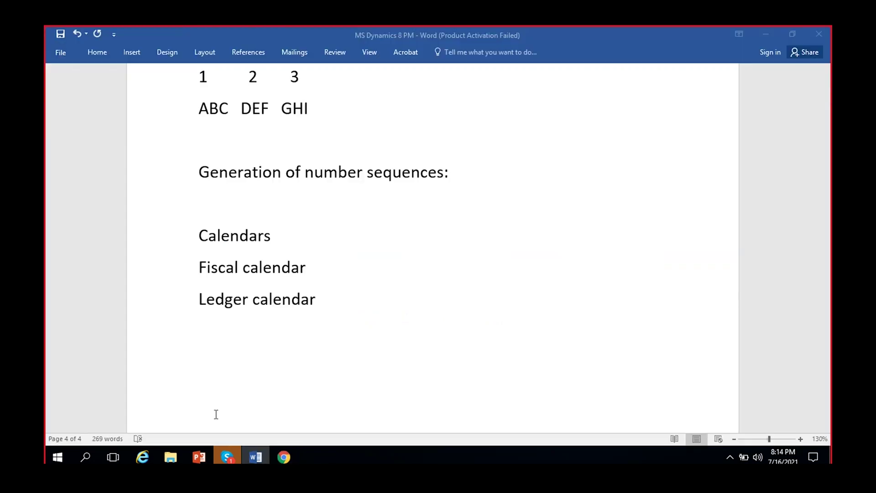
{"action": "left_click", "coordinate": [355, 311]}
{"action": "key", "text": "Return"}
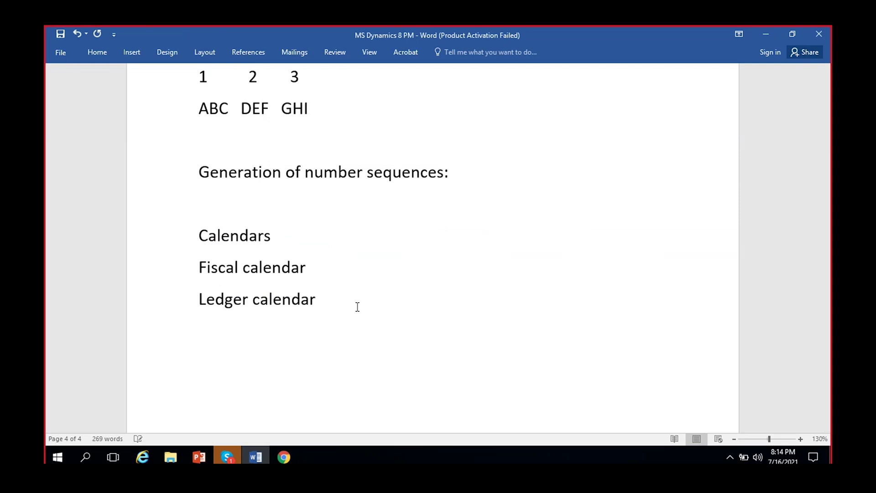
{"action": "type", "text": "US- !-Jan - "}
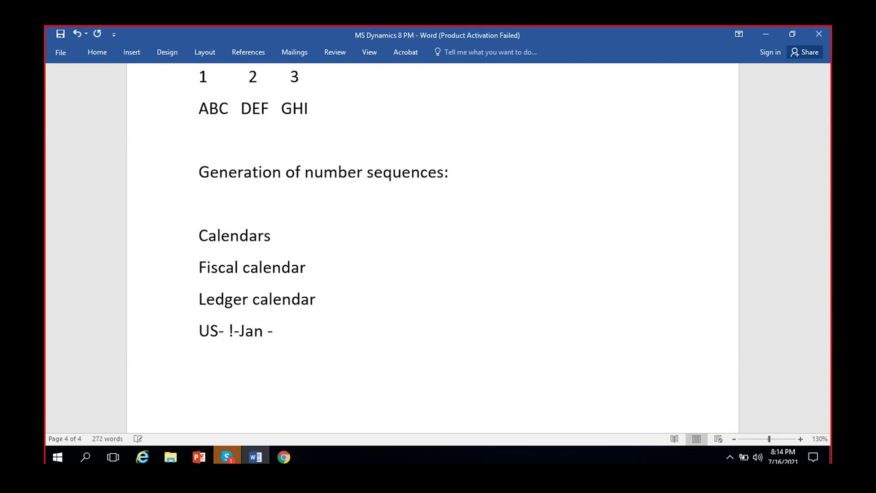
{"action": "type", "text": "31-Dec"}
{"action": "left_click", "coordinate": [234, 330]}
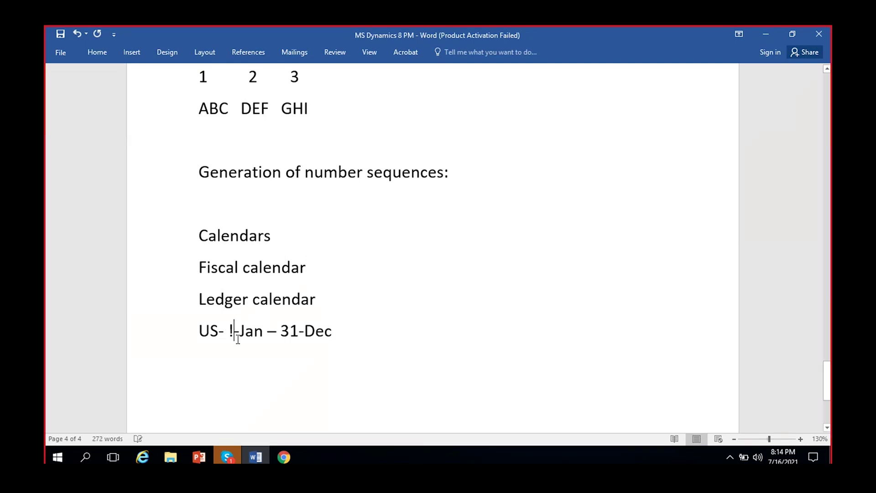
{"action": "key", "text": "BackSpace"}
{"action": "type", "text": "1"}
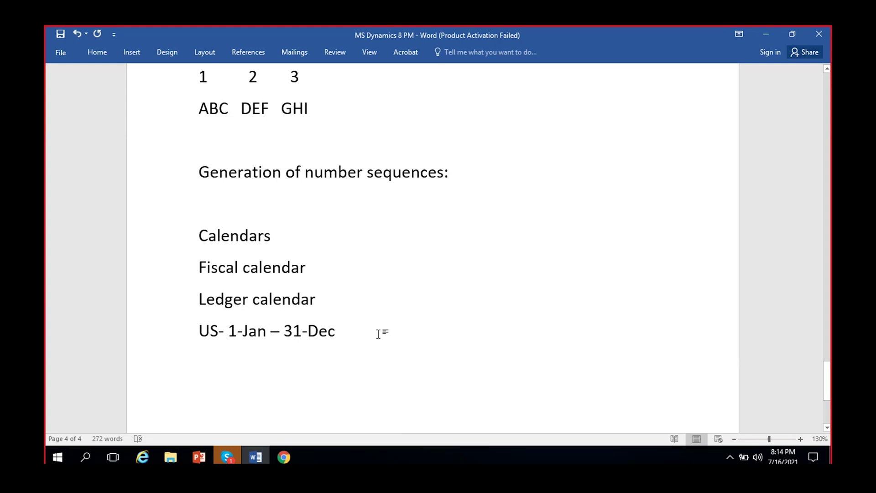
Add the line "Ind – Apr-1 – 31 Mar" below the US fiscal year line.
{"action": "left_click", "coordinate": [377, 334]}
{"action": "key", "text": "Return"}
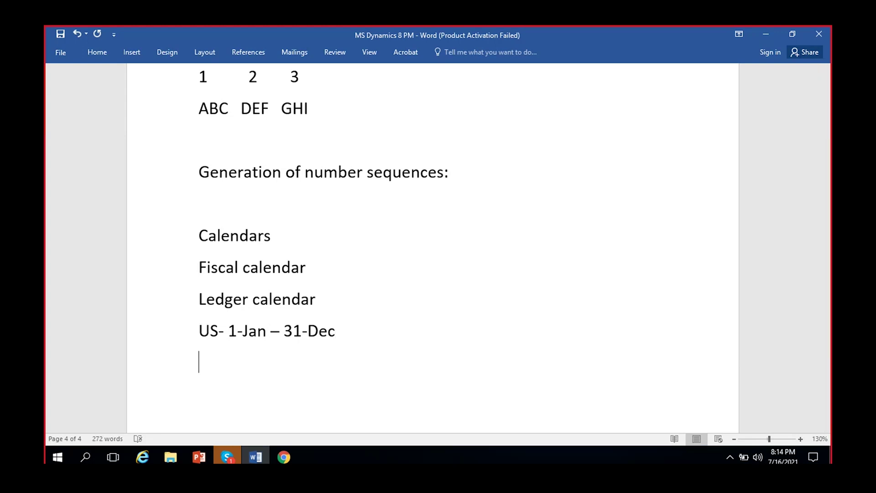
{"action": "type", "text": "Ind - A"}
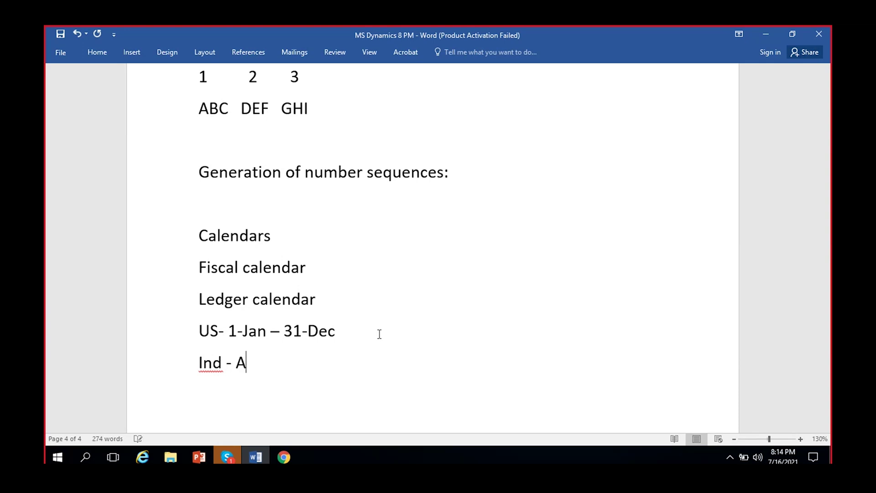
{"action": "type", "text": "pr-1 - 3"}
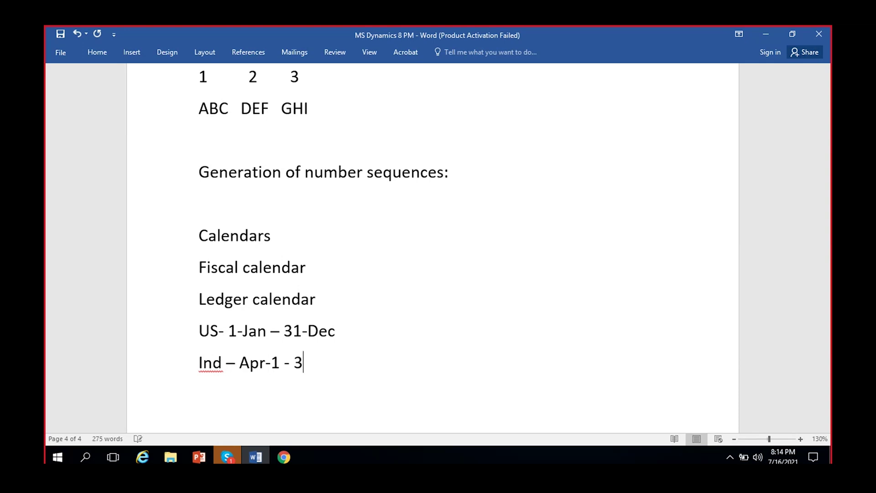
{"action": "type", "text": "1 Mar"}
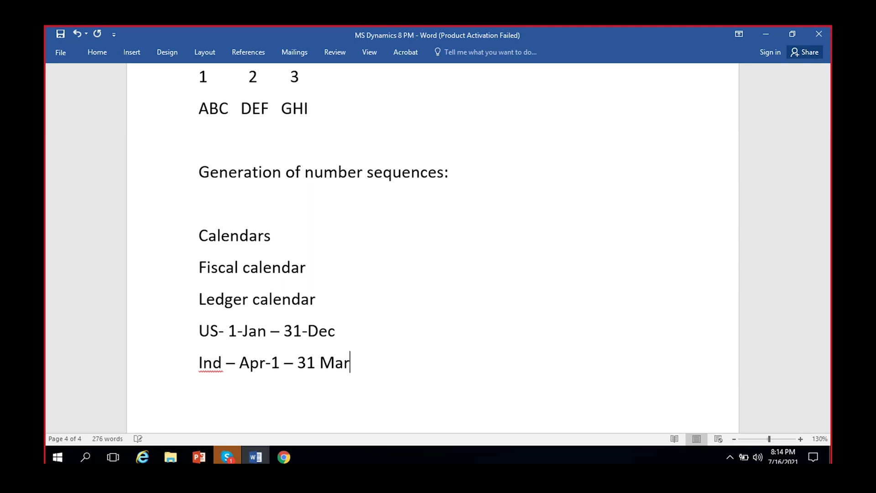
Append "Jan-1 Mar-31" to the end of the US fiscal year line.
{"action": "left_click", "coordinate": [382, 332]}
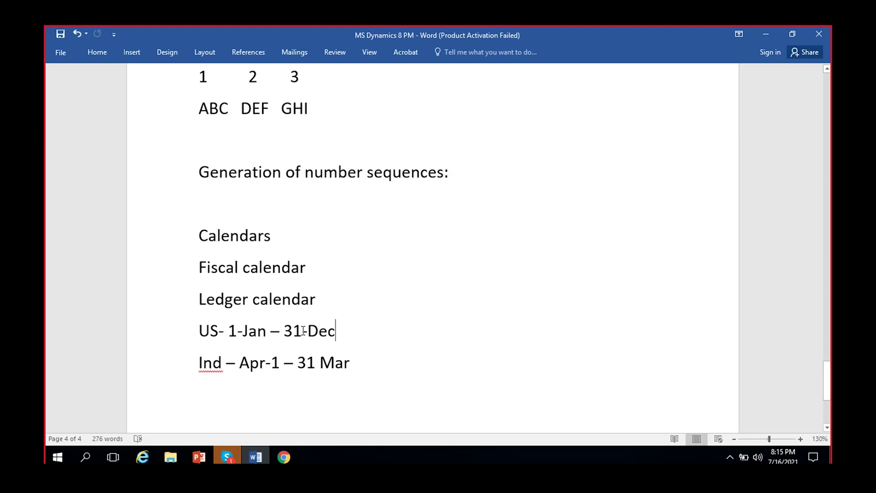
{"action": "left_click_drag", "start_coordinate": [285, 329], "coordinate": [322, 329]}
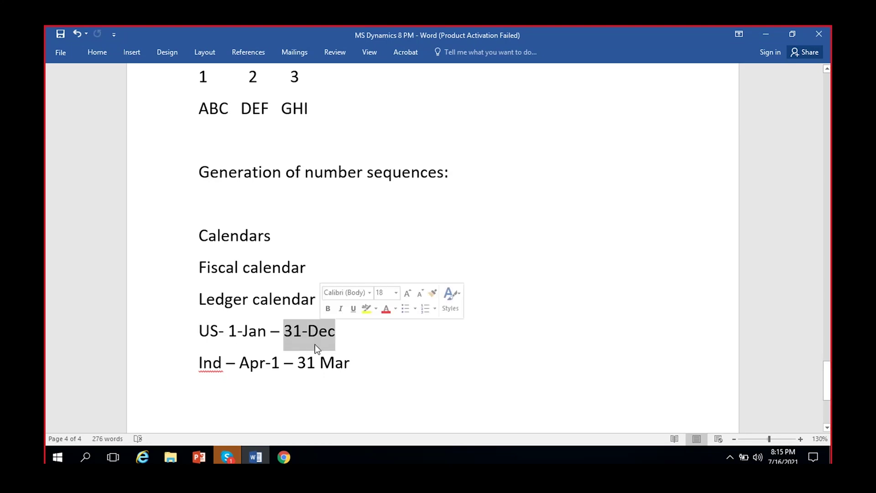
{"action": "left_click", "coordinate": [321, 330]}
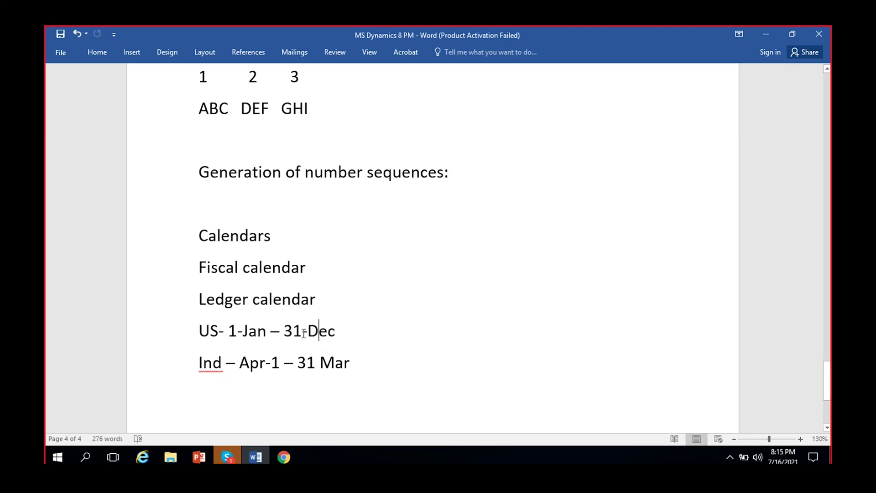
{"action": "left_click", "coordinate": [352, 334]}
{"action": "type", "text": "Jan"}
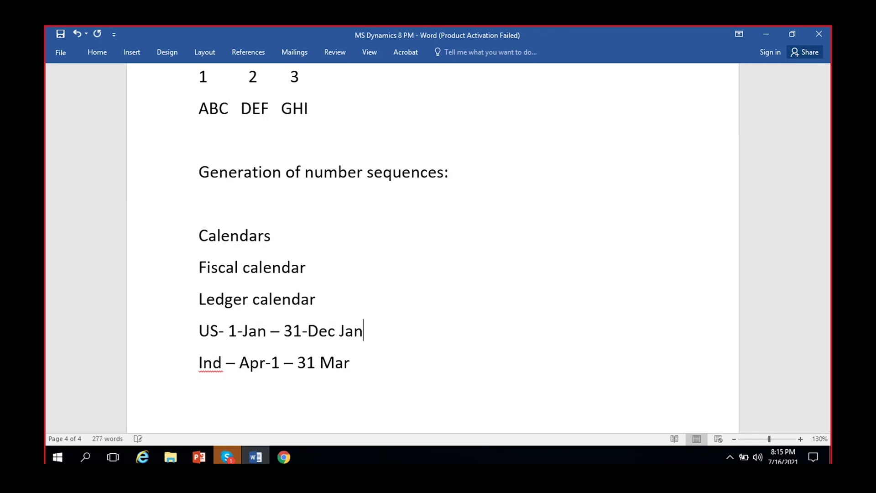
{"action": "type", "text": "-1 Mar-31"}
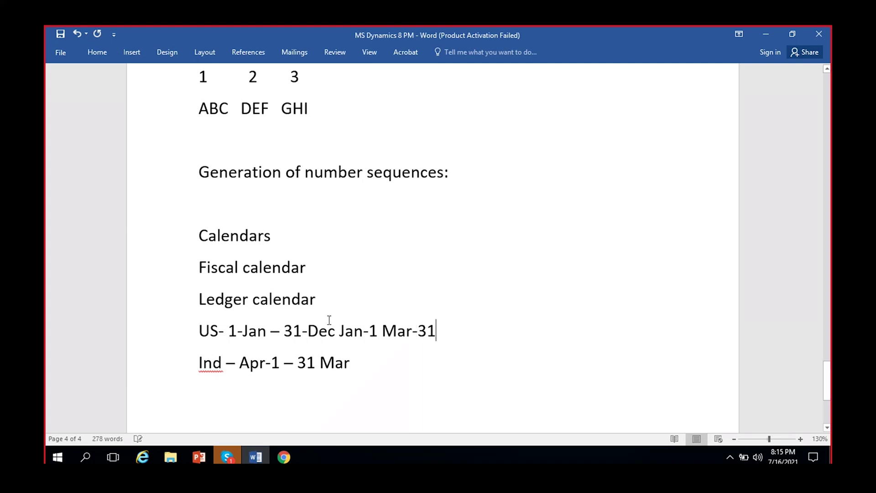
Review the US fiscal year range, its additional January-to-March range, and the Indian fiscal year range in the notes.
{"action": "left_click_drag", "start_coordinate": [340, 329], "coordinate": [428, 329]}
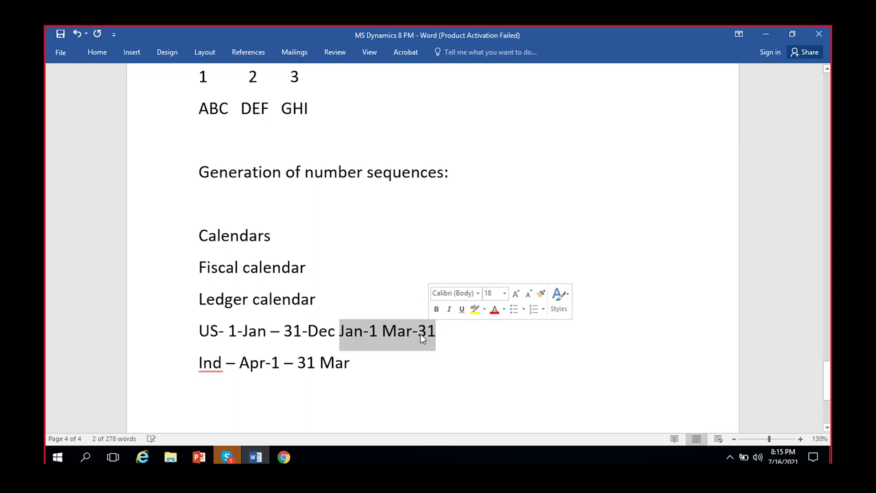
{"action": "left_click", "coordinate": [434, 332]}
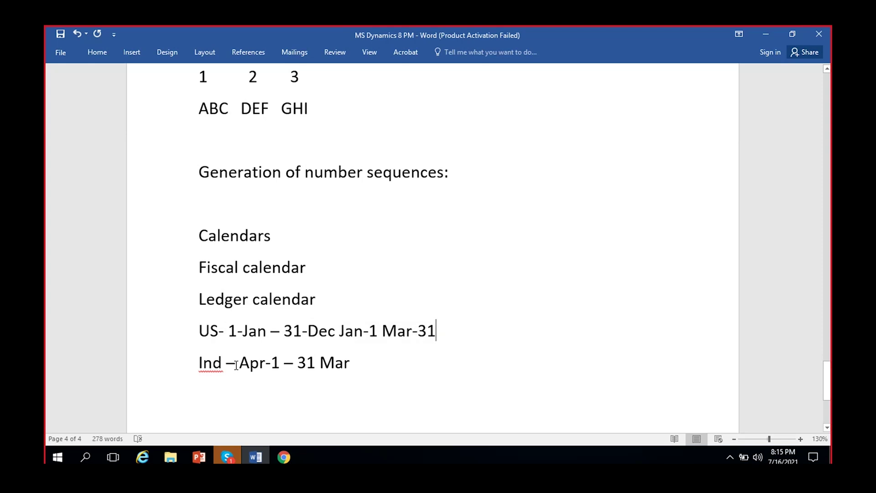
{"action": "left_click_drag", "start_coordinate": [226, 363], "coordinate": [338, 365]}
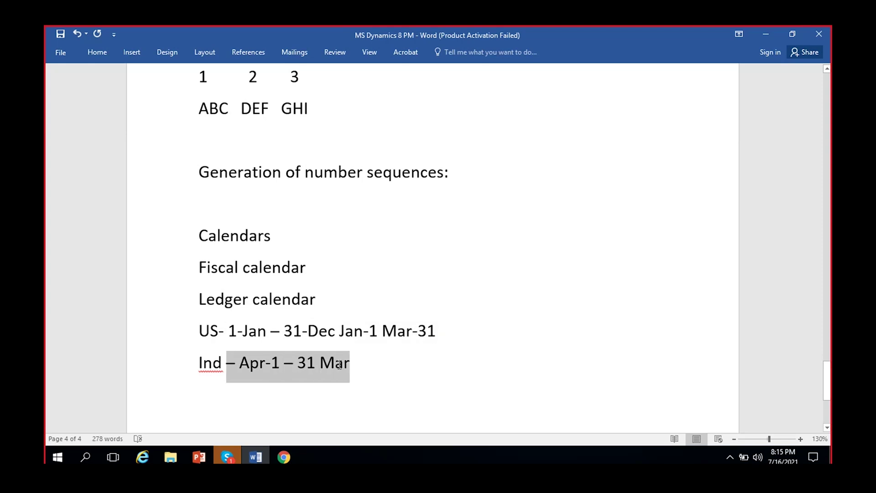
{"action": "left_click", "coordinate": [254, 363]}
{"action": "left_click", "coordinate": [338, 372]}
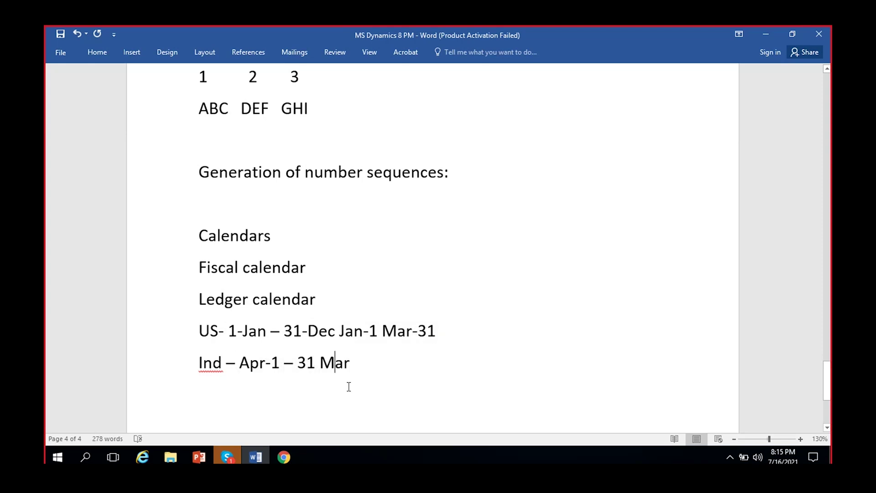
{"action": "left_click_drag", "start_coordinate": [340, 329], "coordinate": [443, 329]}
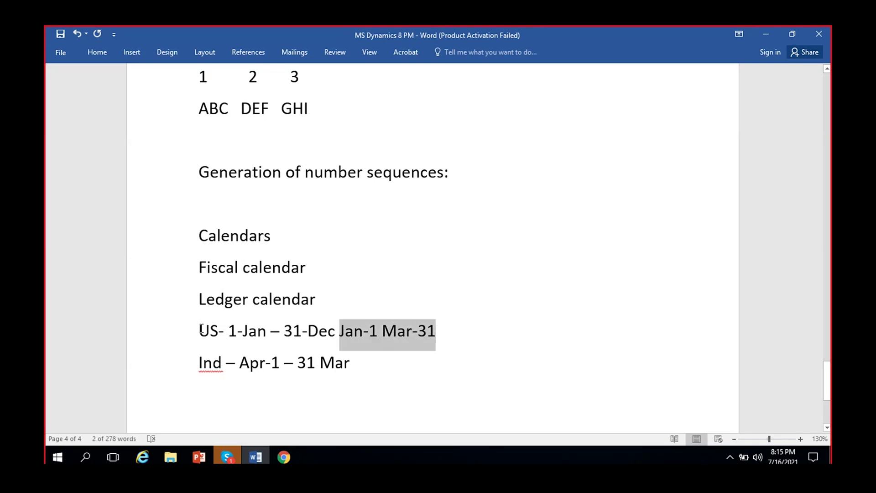
{"action": "left_click_drag", "start_coordinate": [198, 327], "coordinate": [435, 326]}
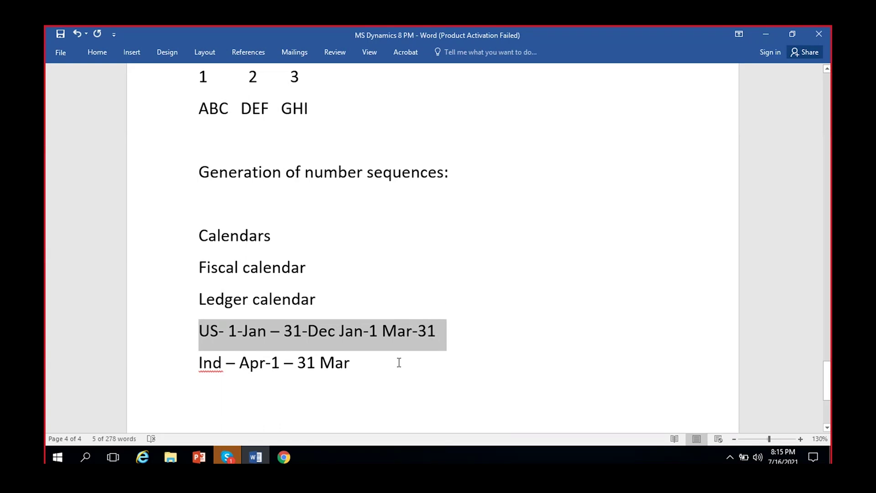
{"action": "left_click", "coordinate": [370, 361]}
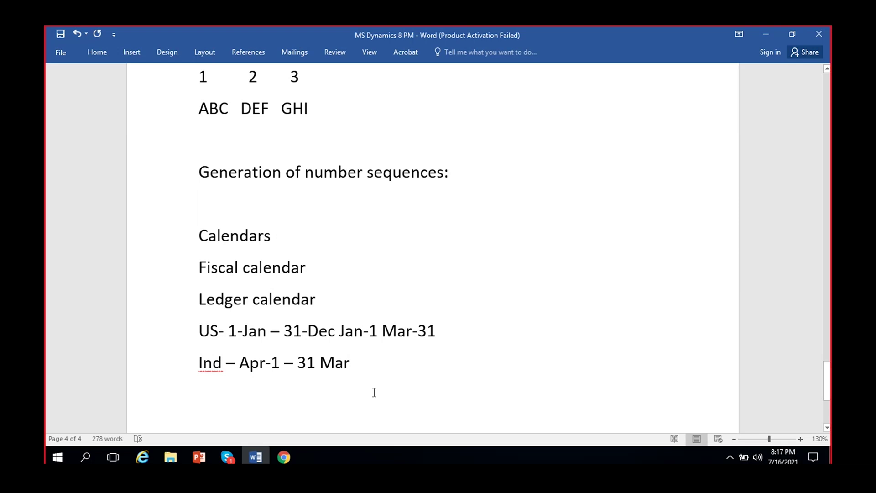
{"action": "left_click_drag", "start_coordinate": [198, 330], "coordinate": [338, 330]}
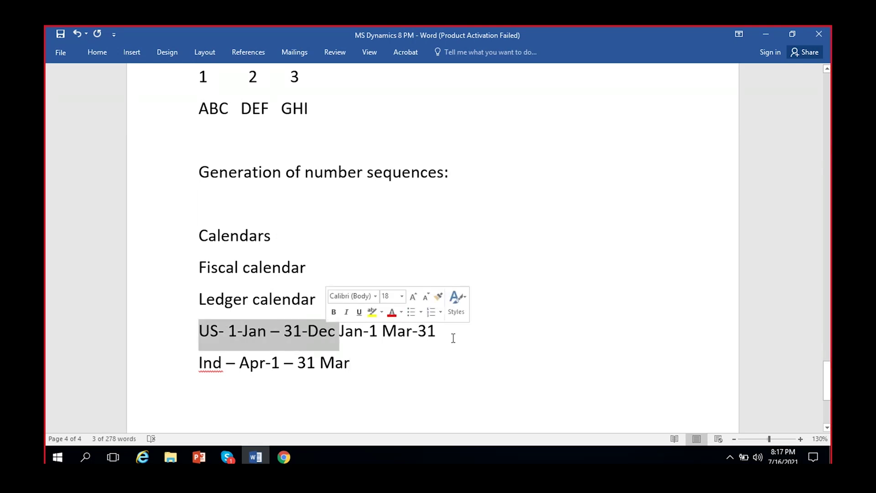
{"action": "left_click_drag", "start_coordinate": [453, 338], "coordinate": [351, 330]}
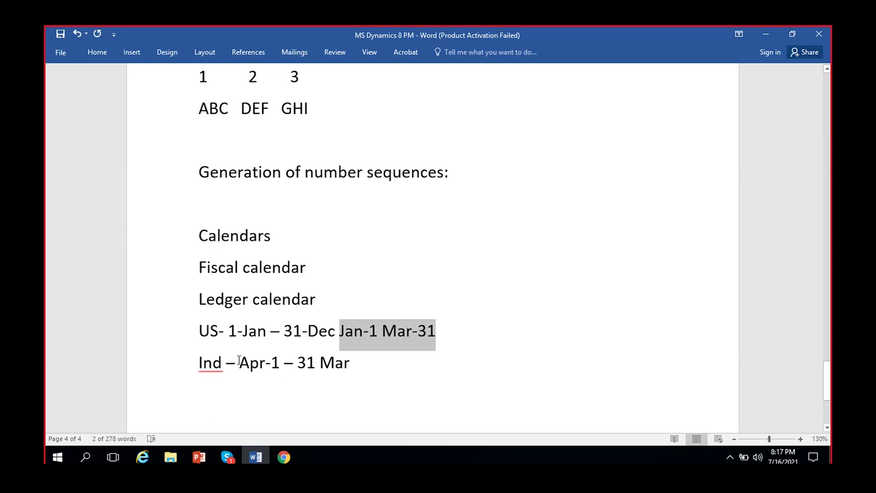
{"action": "left_click_drag", "start_coordinate": [240, 363], "coordinate": [319, 389]}
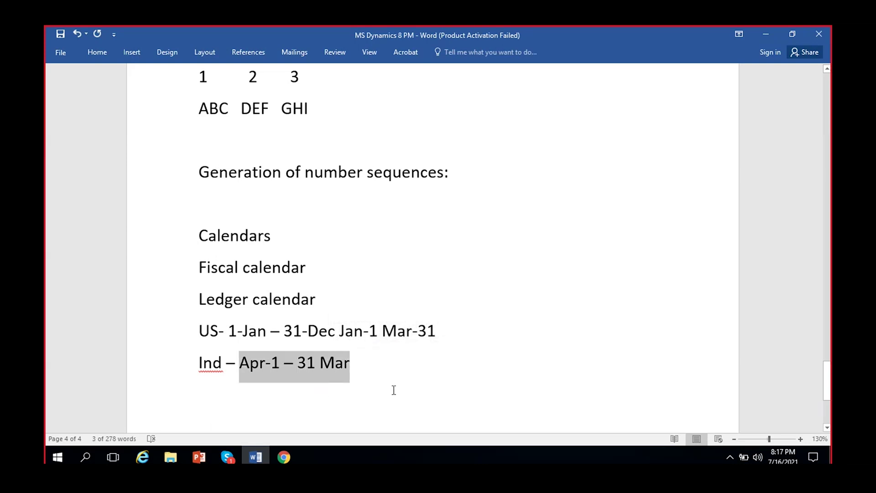
{"action": "left_click", "coordinate": [338, 330]}
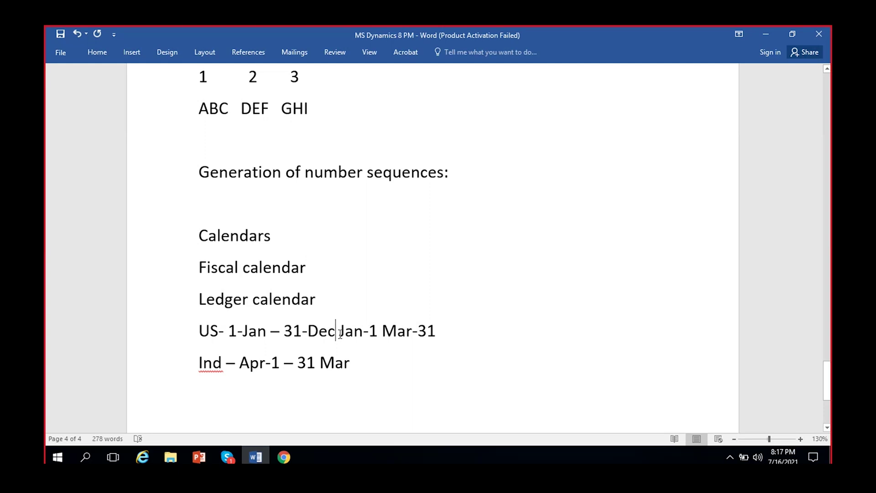
{"action": "left_click_drag", "start_coordinate": [339, 330], "coordinate": [429, 329]}
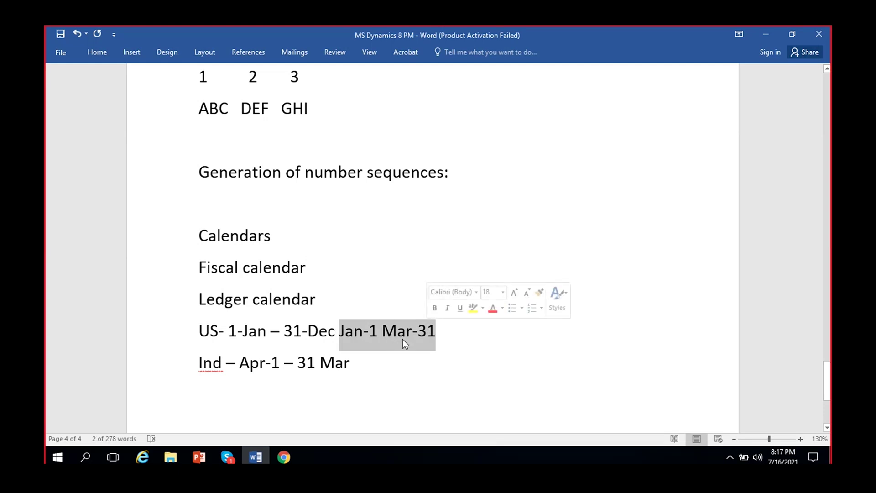
Switch to Dynamics 365 and start a new fiscal year for calendar Test-2, naming it FY-Add.
{"action": "left_click", "coordinate": [289, 459]}
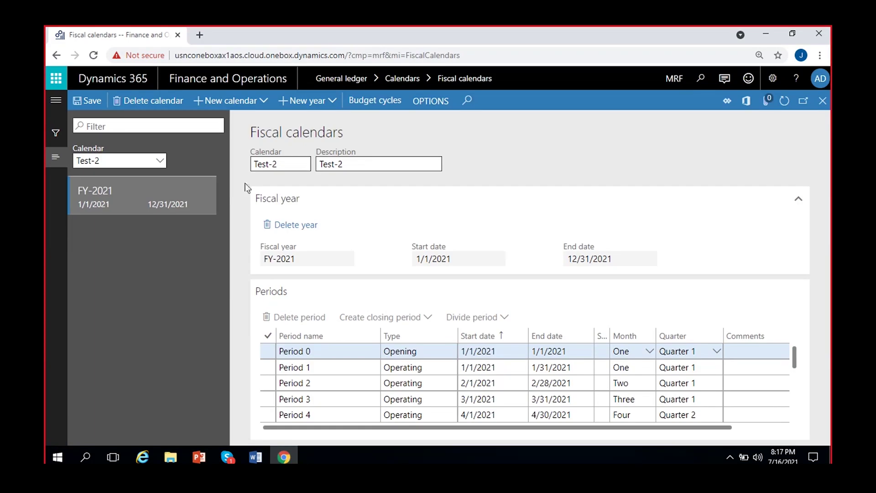
{"action": "left_click", "coordinate": [312, 109]}
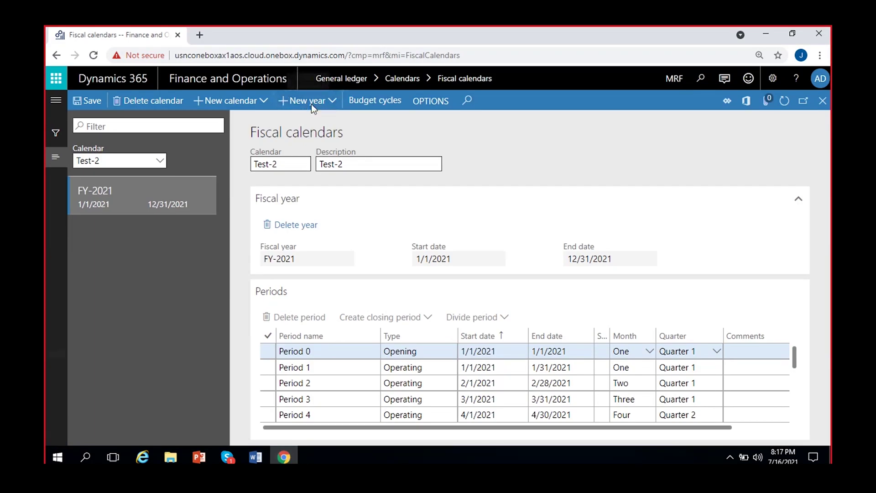
{"action": "key", "text": "BackSpace"}
{"action": "key", "text": "BackSpace"}
{"action": "key", "text": "BackSpace"}
{"action": "key", "text": "BackSpace"}
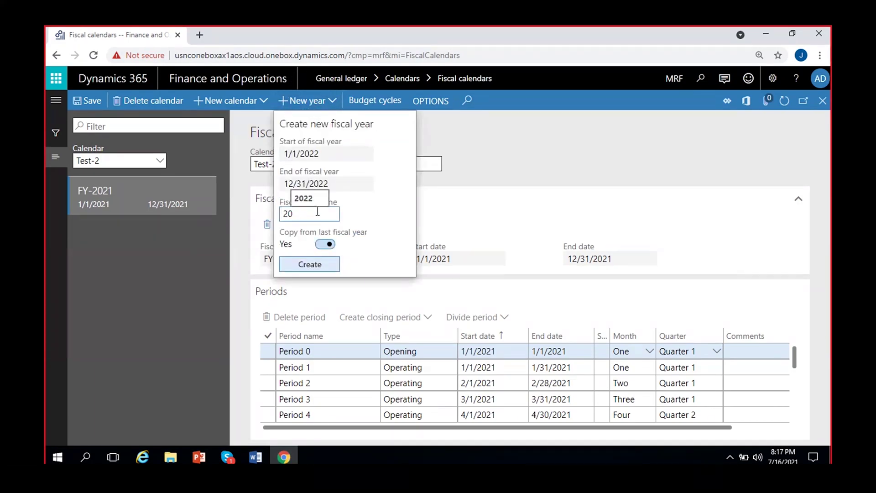
{"action": "type", "text": "FY-Add"}
Check the additional January-to-March range in the Word notes and return to the new fiscal year form in Dynamics 365.
{"action": "left_click", "coordinate": [256, 457]}
{"action": "left_click", "coordinate": [406, 337]}
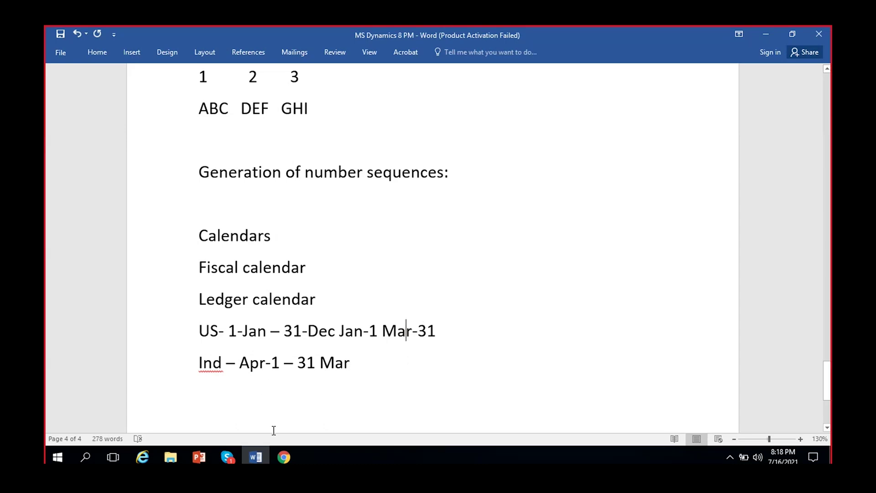
{"action": "left_click", "coordinate": [280, 459]}
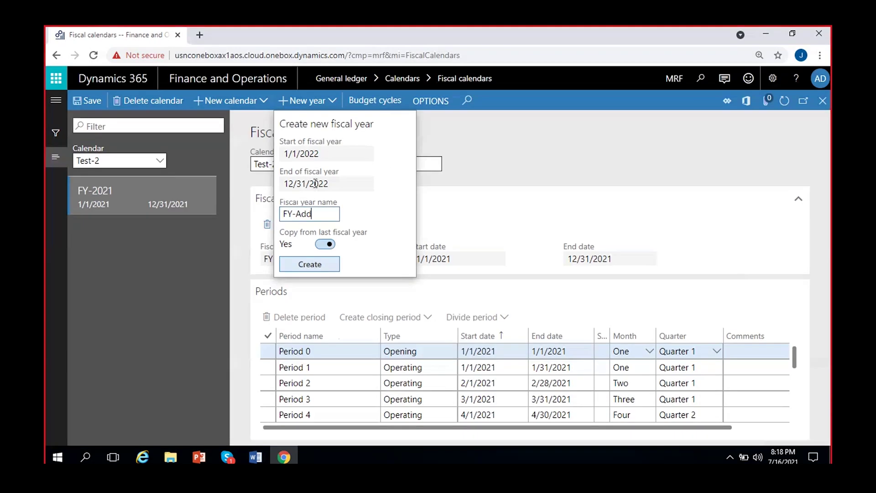
Turn off copying from the last fiscal year and set the end of the new fiscal year to 3/31/2022.
{"action": "left_click", "coordinate": [327, 245]}
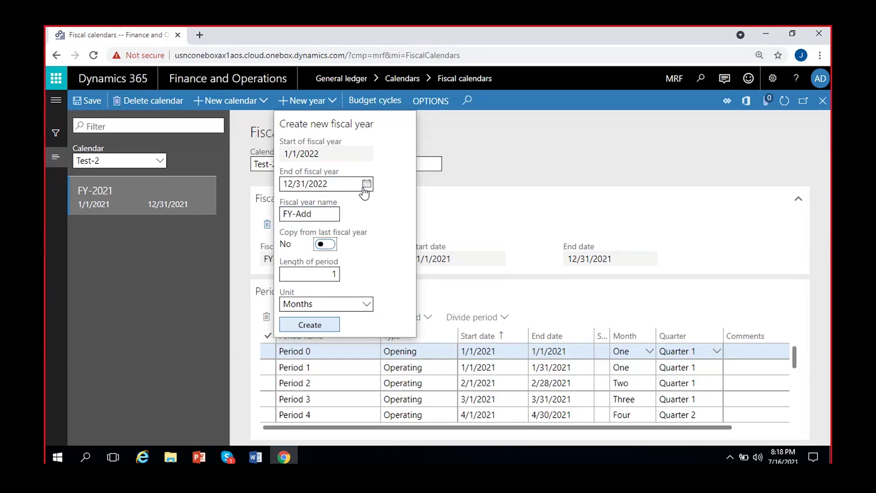
{"action": "left_click", "coordinate": [367, 184]}
{"action": "left_click", "coordinate": [332, 213]}
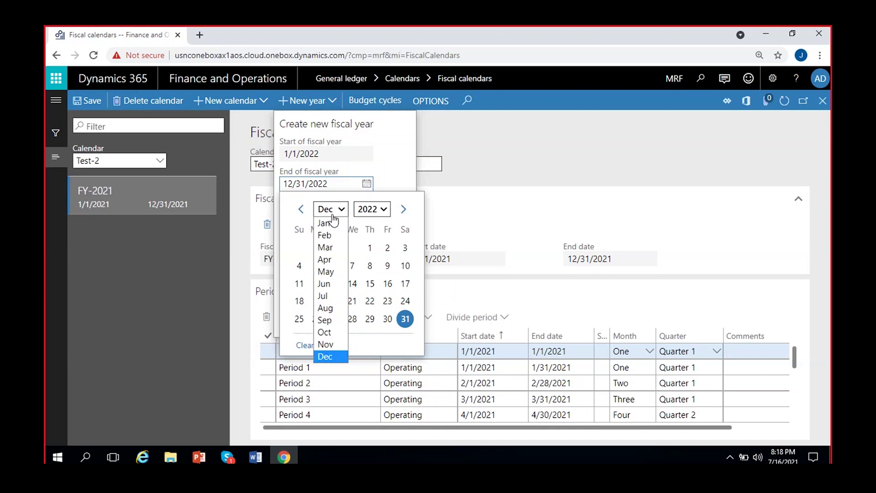
{"action": "left_click", "coordinate": [325, 247]}
{"action": "left_click", "coordinate": [369, 319]}
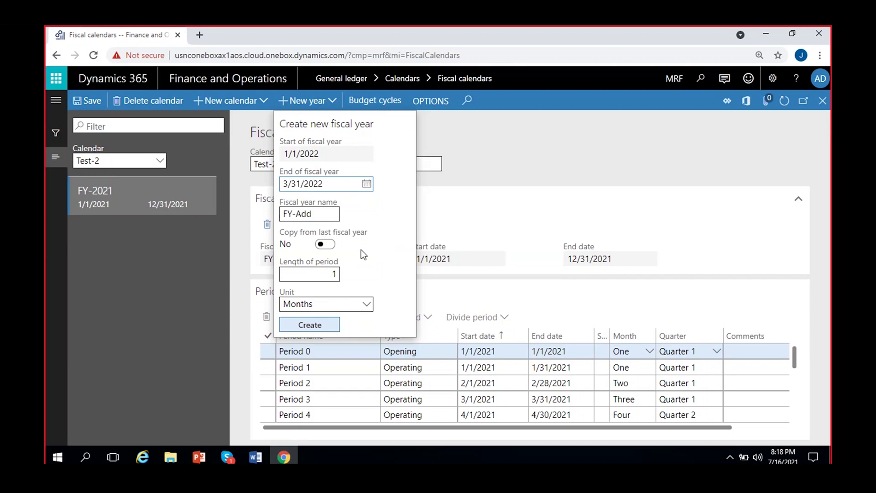
Keep FY-Add as the fiscal year name and create the year with one-month periods.
{"action": "left_click", "coordinate": [321, 215]}
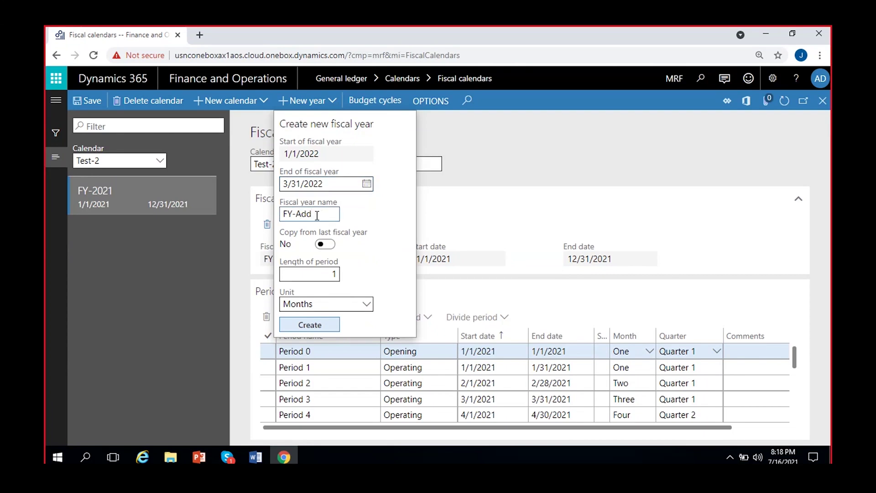
{"action": "type", "text": "itio"}
{"action": "key", "text": "BackSpace"}
{"action": "key", "text": "BackSpace"}
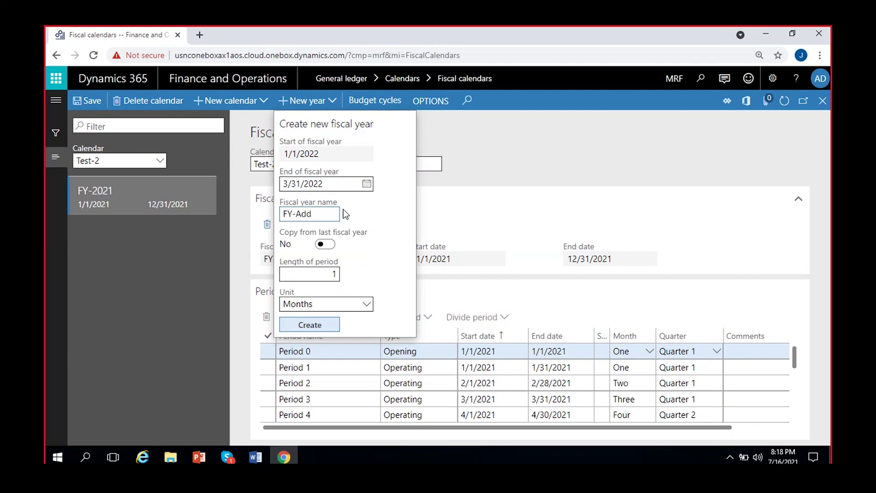
{"action": "left_click", "coordinate": [315, 325]}
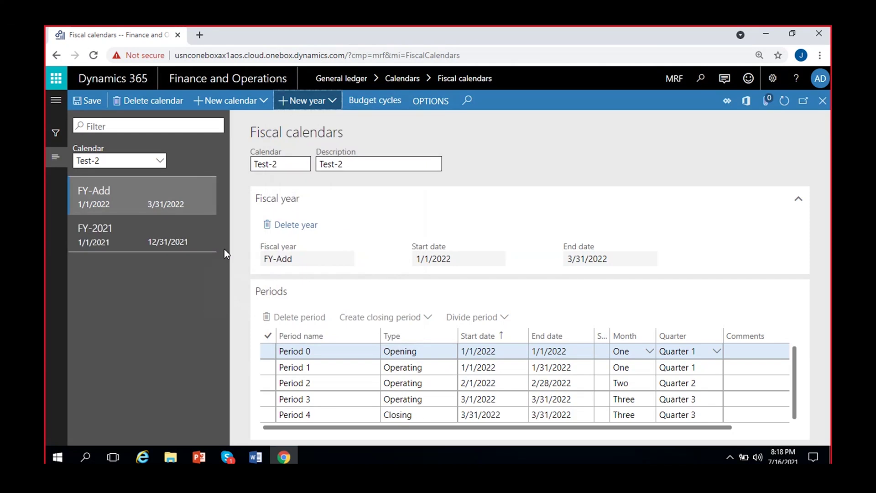
Review FY-Add's opening, operating and closing periods and their start dates.
{"action": "left_click", "coordinate": [413, 400]}
{"action": "left_click", "coordinate": [416, 367]}
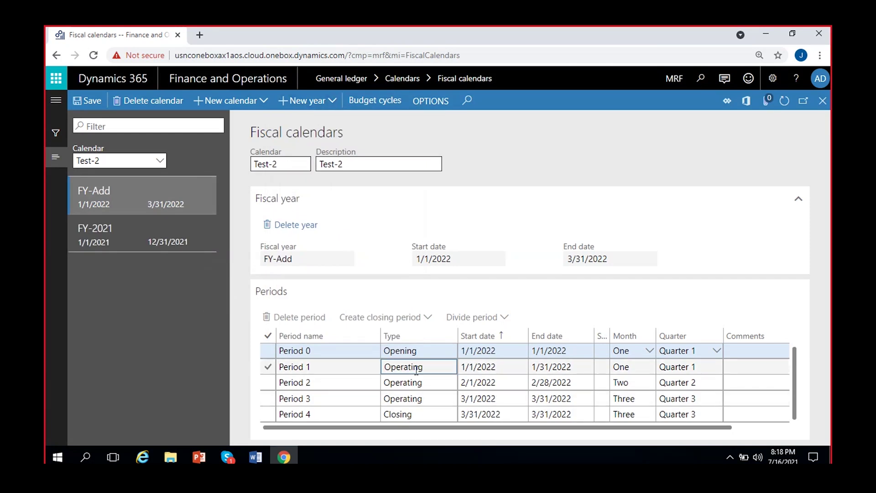
{"action": "left_click", "coordinate": [485, 399]}
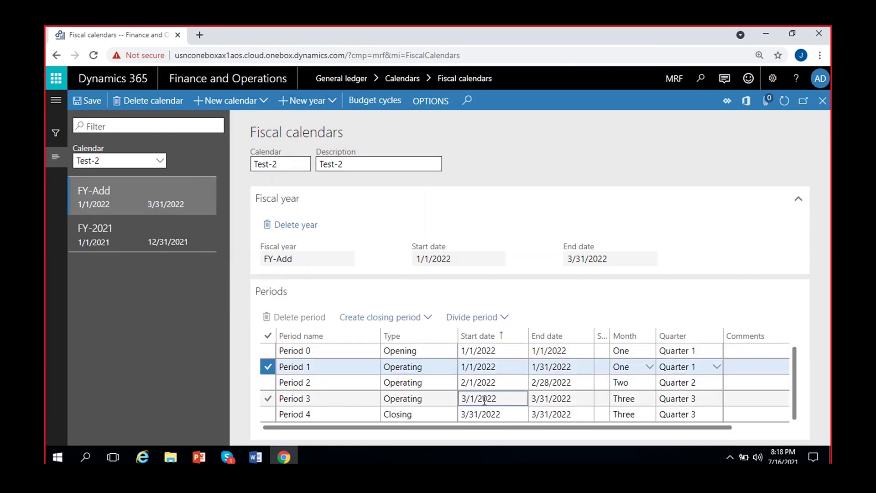
{"action": "left_click", "coordinate": [432, 349]}
{"action": "left_click", "coordinate": [420, 415]}
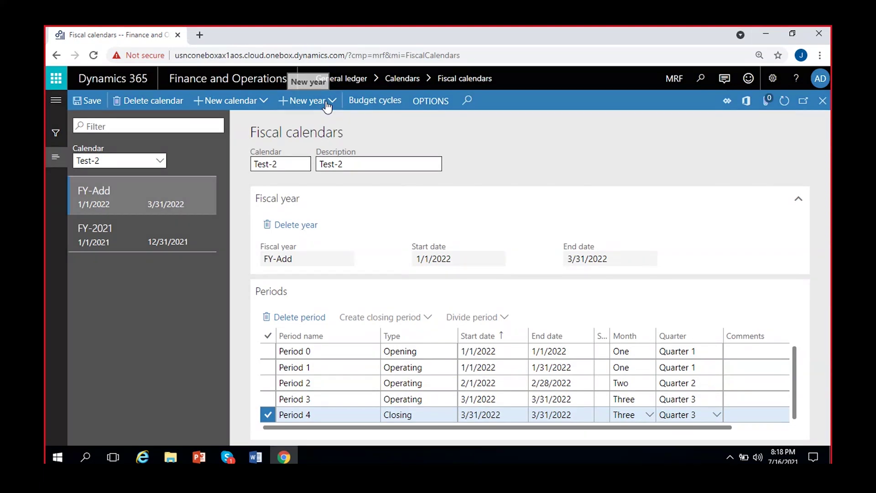
Start a new fiscal year in the Test-2 calendar and check its proposed start and end dates.
{"action": "left_click", "coordinate": [327, 105]}
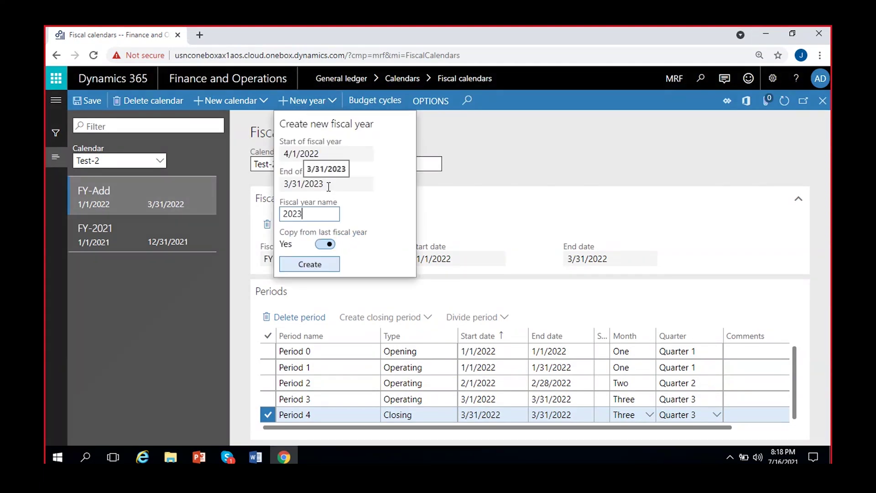
{"action": "left_click", "coordinate": [289, 154]}
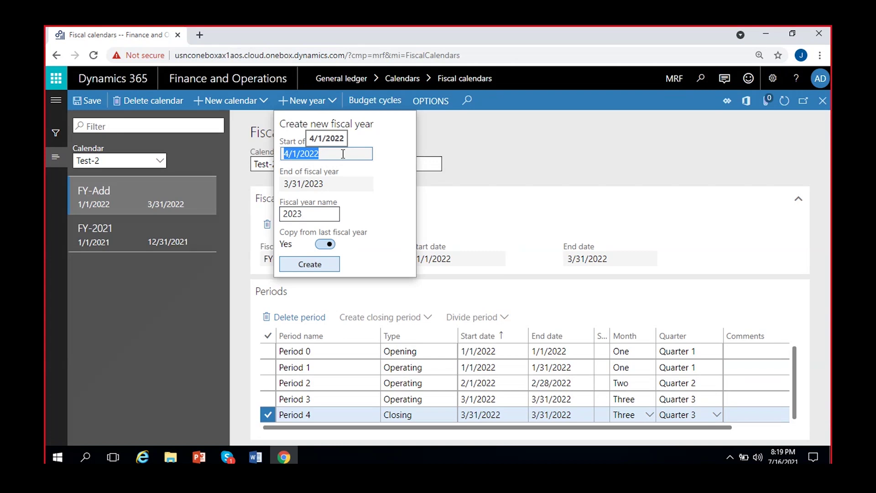
{"action": "left_click", "coordinate": [287, 183]}
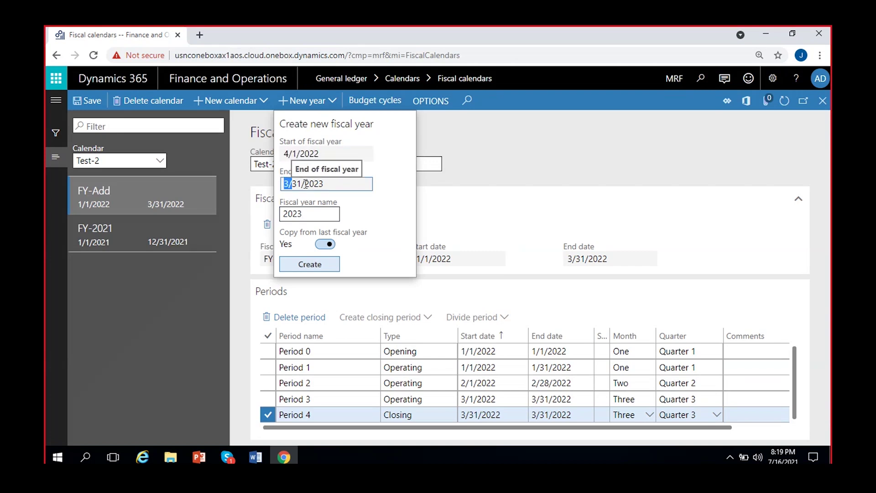
{"action": "left_click", "coordinate": [348, 183]}
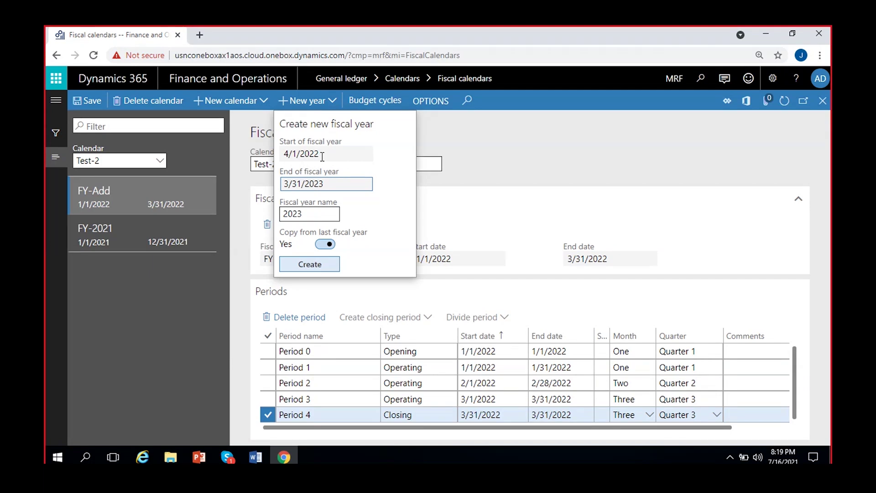
{"action": "left_click", "coordinate": [283, 155]}
{"action": "left_click", "coordinate": [329, 185]}
{"action": "left_click_drag", "start_coordinate": [329, 185], "coordinate": [288, 184]}
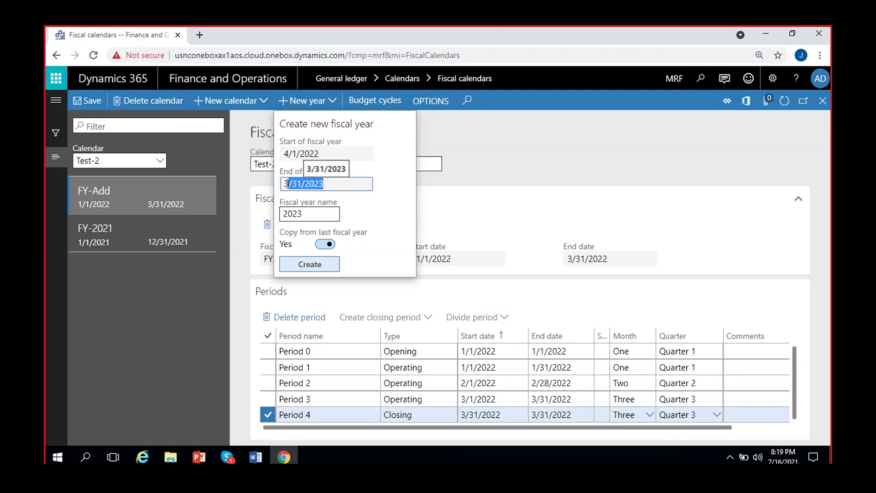
{"action": "left_click", "coordinate": [287, 184]}
Name the fiscal year FY-2022-23, turn off copying from the last fiscal year, and create it with one-month periods.
{"action": "left_click", "coordinate": [283, 213]}
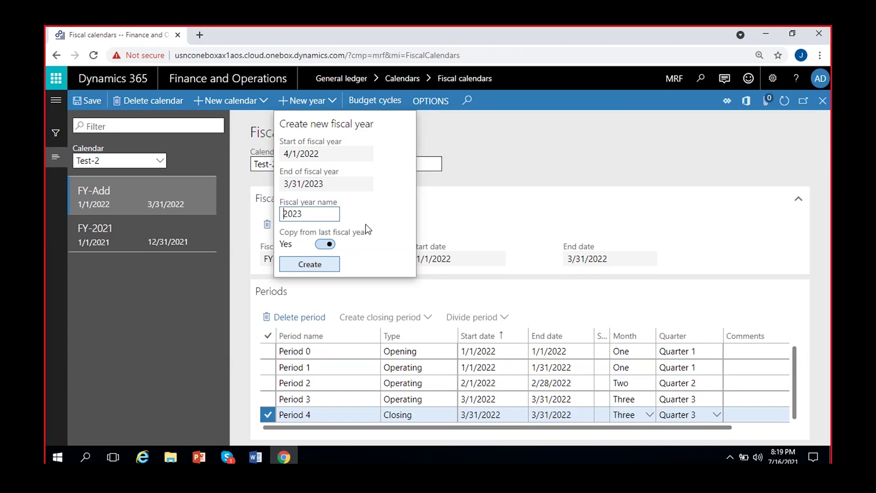
{"action": "type", "text": "FY-"}
{"action": "left_click", "coordinate": [318, 213]}
{"action": "type", "text": "2-23"}
{"action": "left_click", "coordinate": [325, 244]}
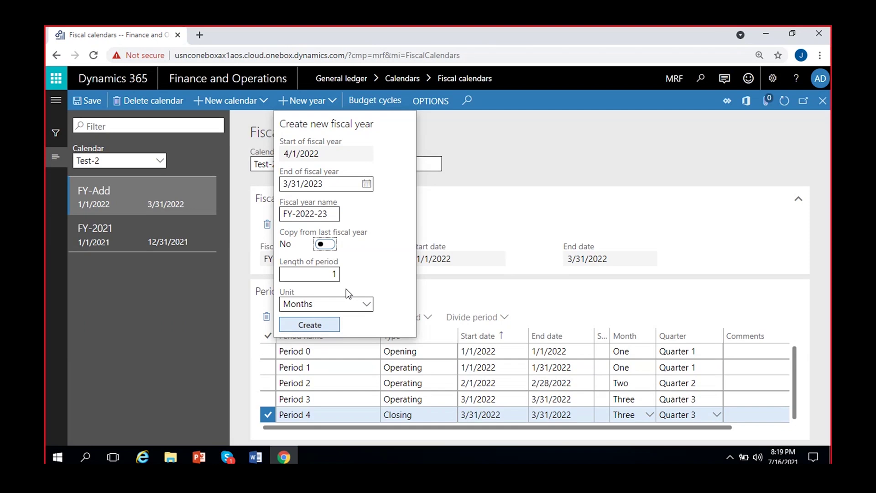
{"action": "left_click", "coordinate": [315, 325]}
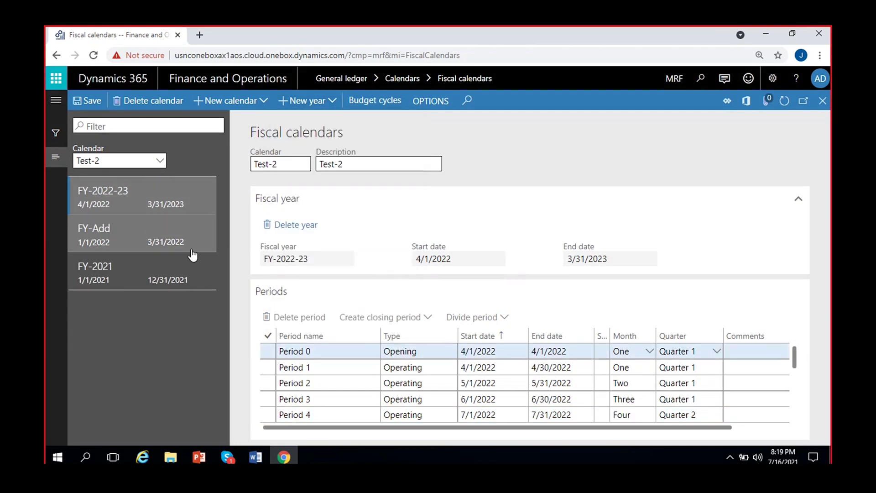
Create the following fiscal year as FY-2023-24, keeping the copy from the last fiscal year.
{"action": "left_click", "coordinate": [300, 105]}
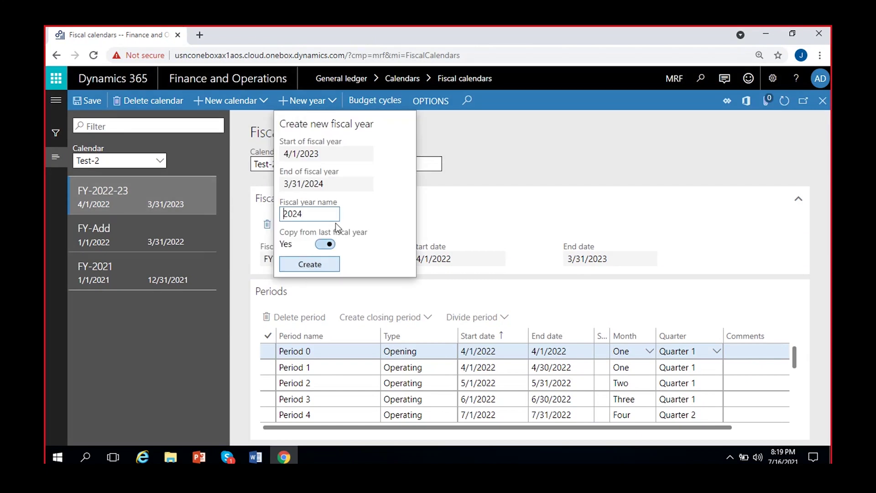
{"action": "type", "text": "fY---"}
{"action": "key", "text": "BackSpace"}
{"action": "key", "text": "BackSpace"}
{"action": "key", "text": "BackSpace"}
{"action": "key", "text": "BackSpace"}
{"action": "key", "text": "BackSpace"}
{"action": "key", "text": "Tab"}
{"action": "left_click", "coordinate": [331, 214]}
{"action": "key", "text": "Home"}
{"action": "type", "text": "FY-2024"}
{"action": "type", "text": "-2"}
{"action": "key", "text": "BackSpace"}
{"action": "key", "text": "BackSpace"}
{"action": "key", "text": "BackSpace"}
{"action": "type", "text": "3-24"}
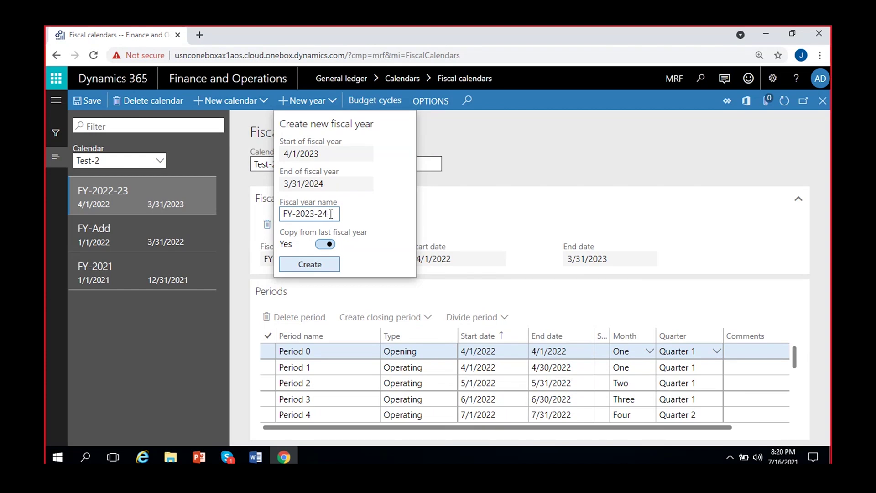
{"action": "left_click", "coordinate": [305, 268]}
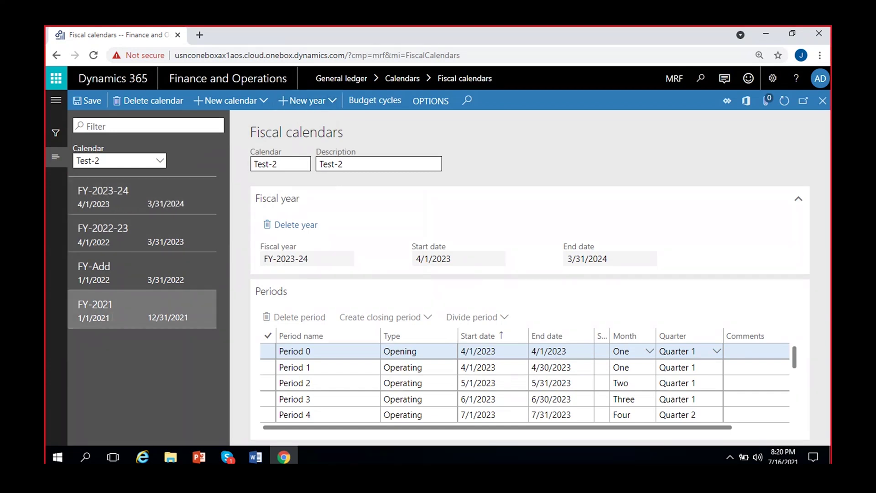
Review the periods and date ranges of FY-2021, FY-2022-23 and FY-Add in the Test-2 calendar.
{"action": "left_click", "coordinate": [108, 317]}
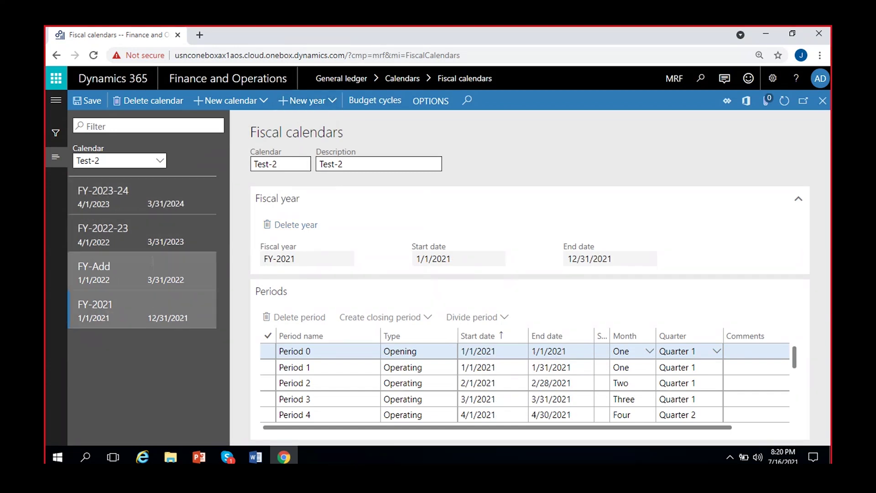
{"action": "left_click", "coordinate": [174, 242]}
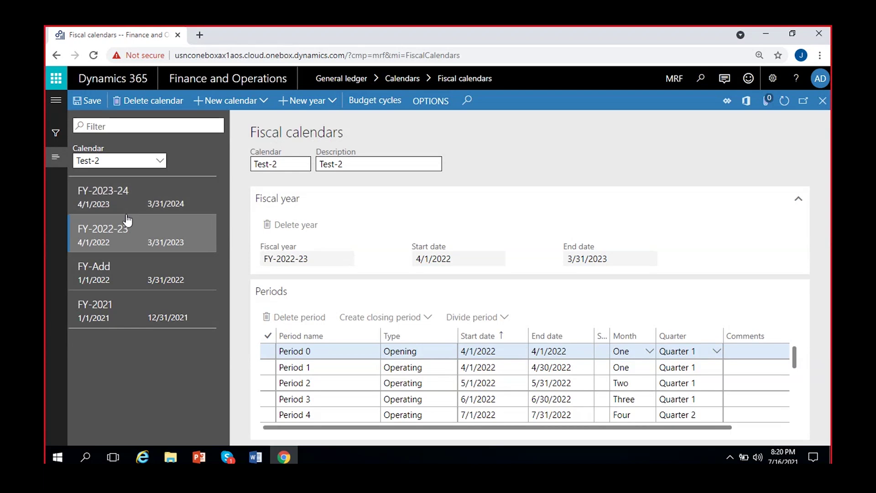
{"action": "left_click", "coordinate": [120, 281]}
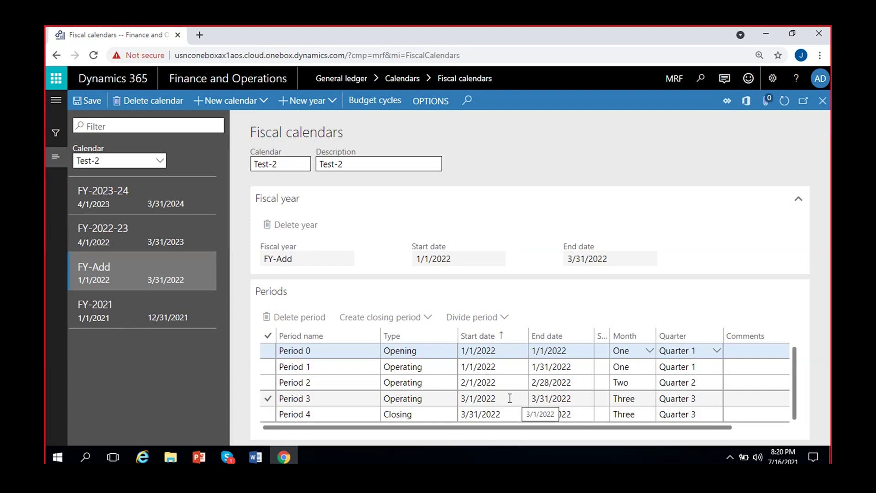
{"action": "left_click", "coordinate": [126, 228]}
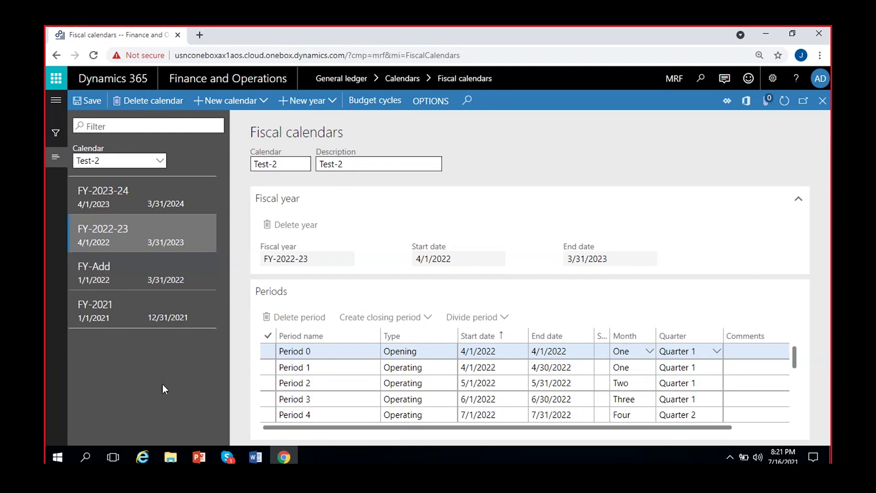
{"action": "left_click", "coordinate": [138, 270]}
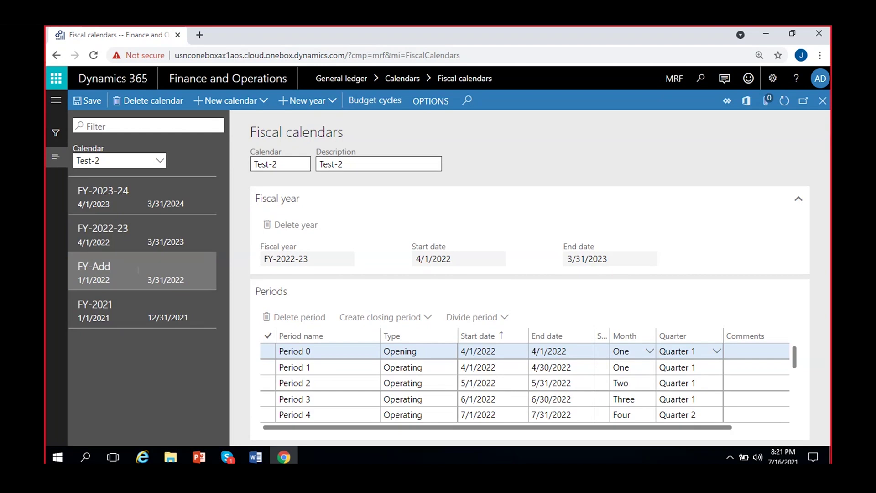
Delete the fiscal years FY-2023-24, FY-2022-23 and FY-Add from the Test-2 calendar.
{"action": "left_click", "coordinate": [137, 196]}
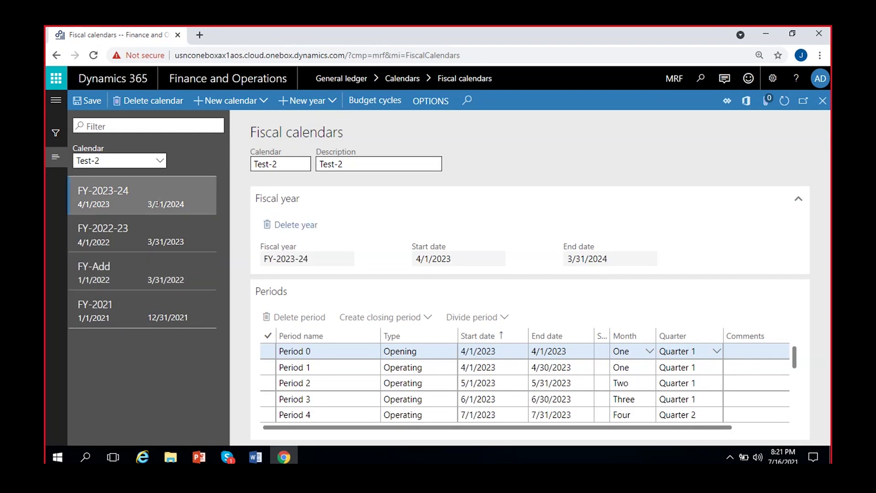
{"action": "left_click", "coordinate": [300, 228]}
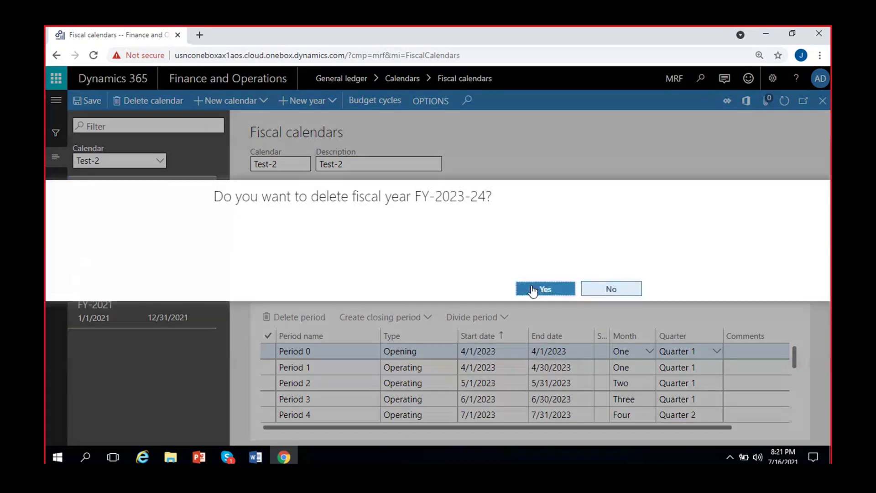
{"action": "left_click", "coordinate": [533, 290]}
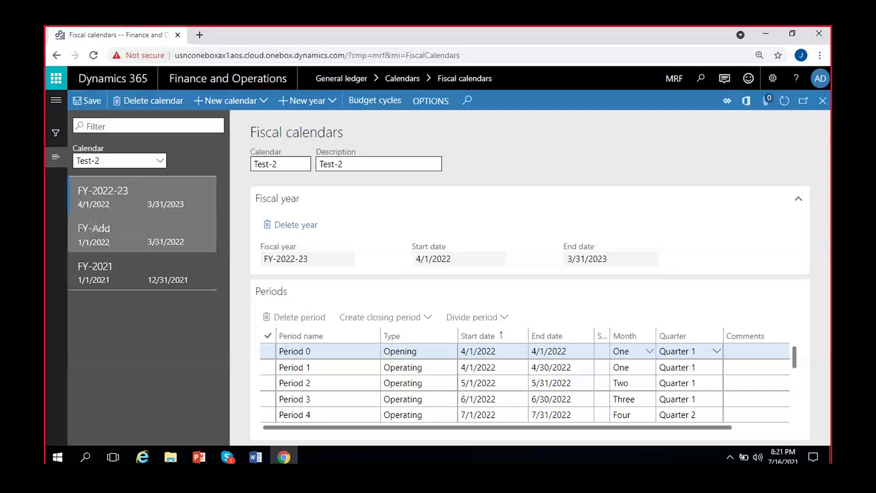
{"action": "left_click", "coordinate": [295, 226]}
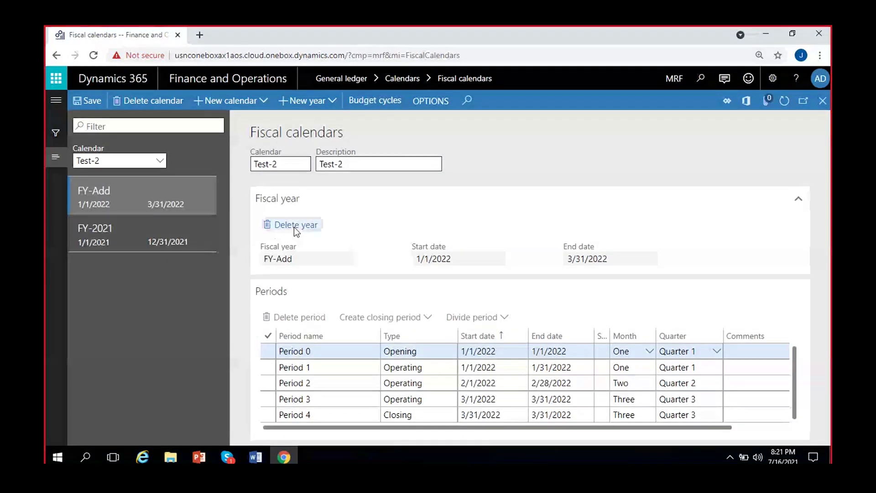
{"action": "left_click", "coordinate": [296, 227]}
{"action": "left_click", "coordinate": [544, 288]}
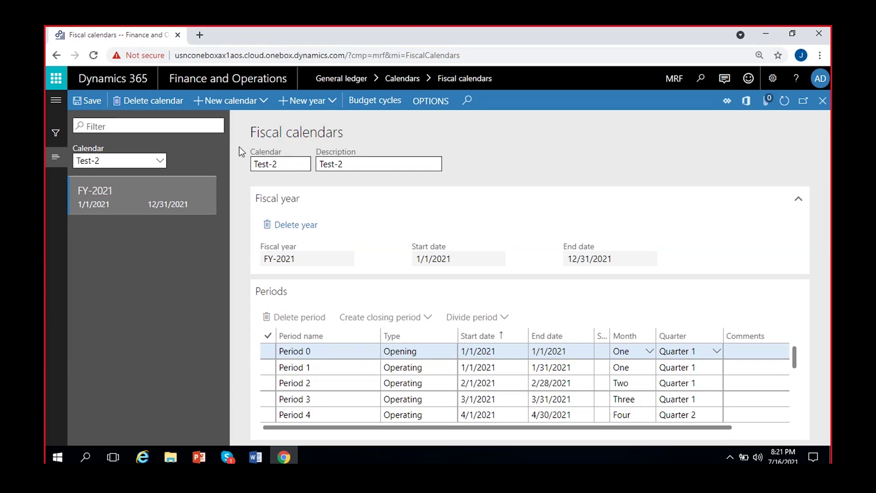
Create fiscal year 2022 ending 3/31/2023 with one-month periods, without copying from the last fiscal year.
{"action": "left_click", "coordinate": [318, 101]}
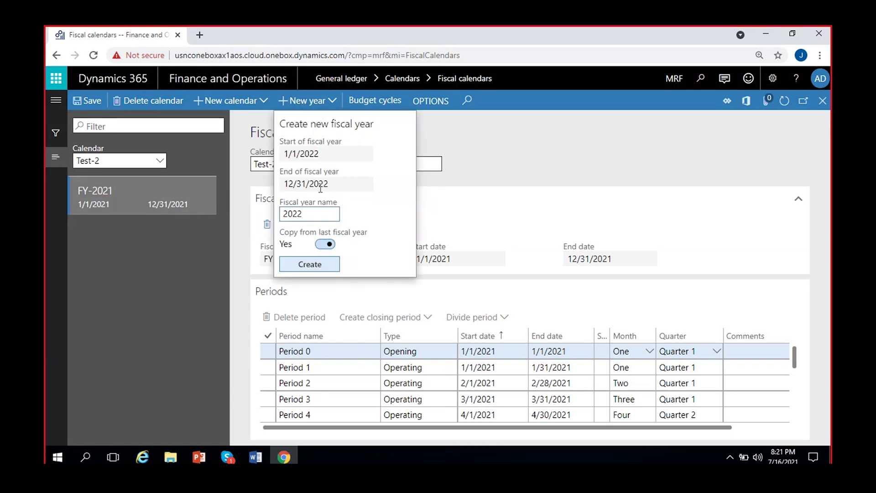
{"action": "left_click", "coordinate": [326, 245]}
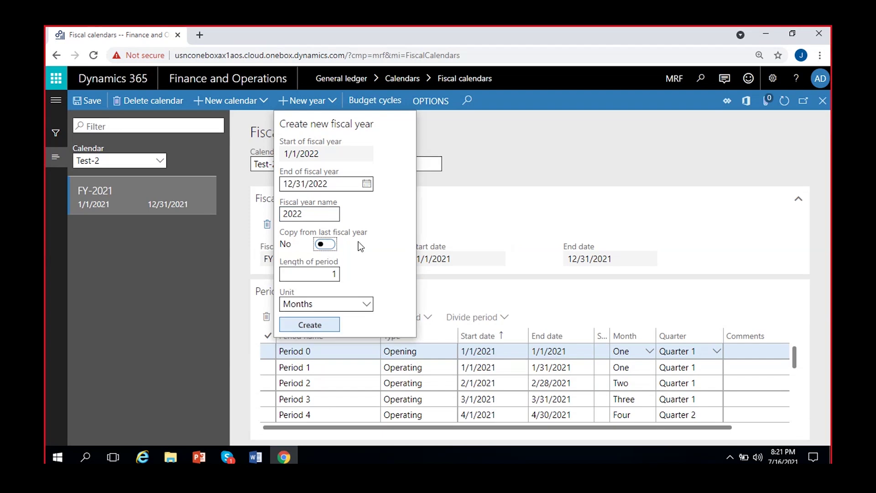
{"action": "left_click", "coordinate": [368, 186]}
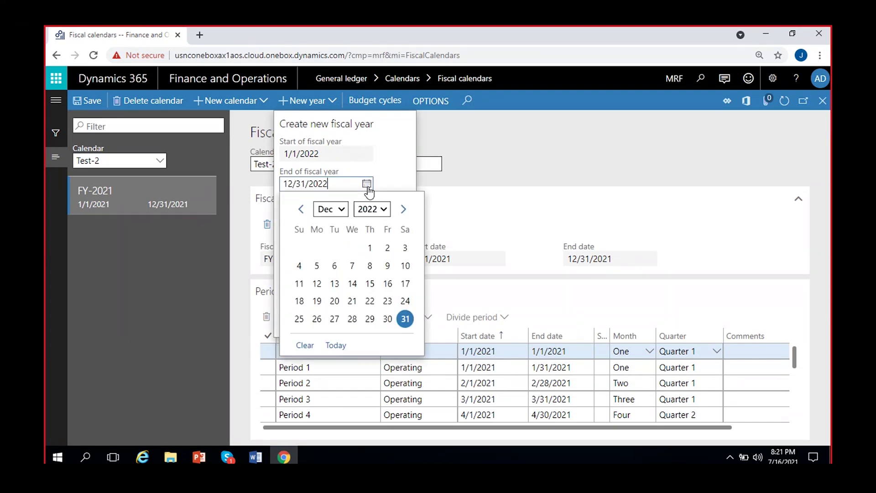
{"action": "left_click", "coordinate": [403, 210]}
{"action": "left_click", "coordinate": [404, 210]}
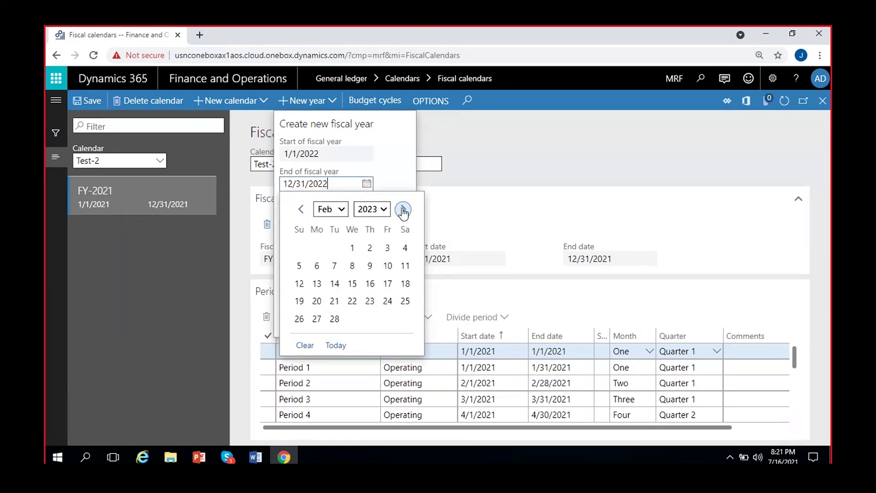
{"action": "left_click", "coordinate": [404, 210]}
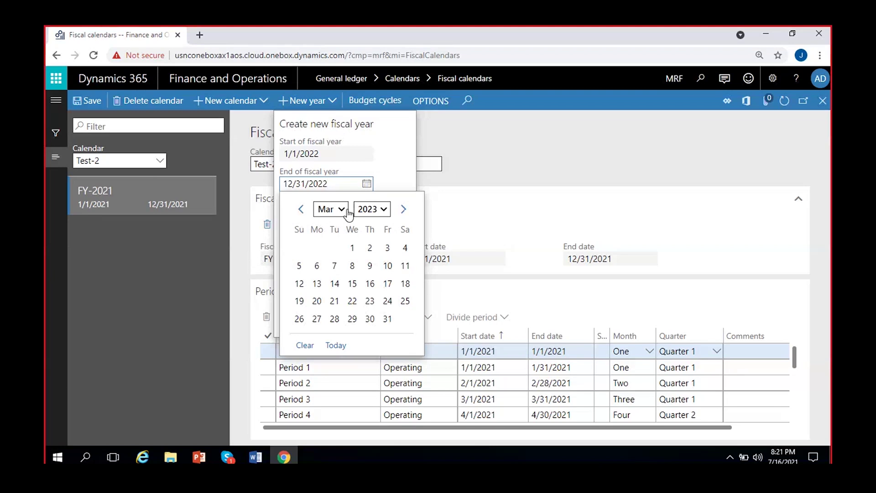
{"action": "left_click", "coordinate": [387, 320]}
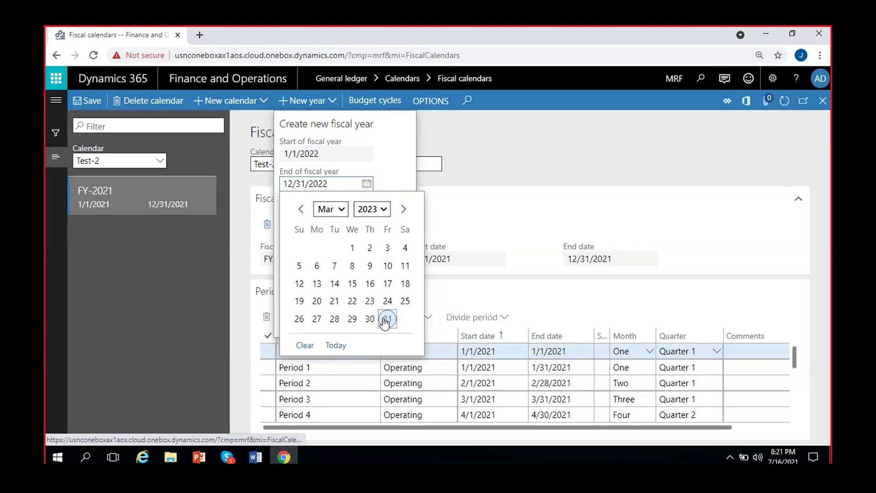
{"action": "left_click", "coordinate": [323, 154]}
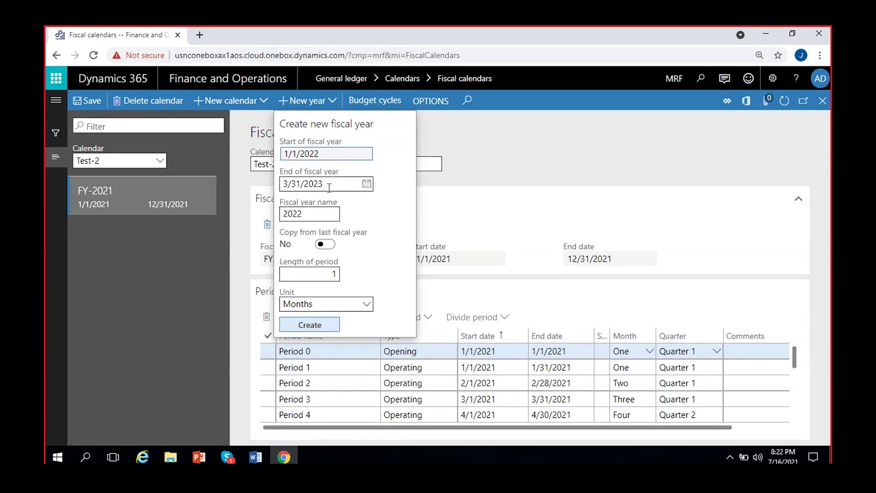
{"action": "left_click", "coordinate": [327, 327]}
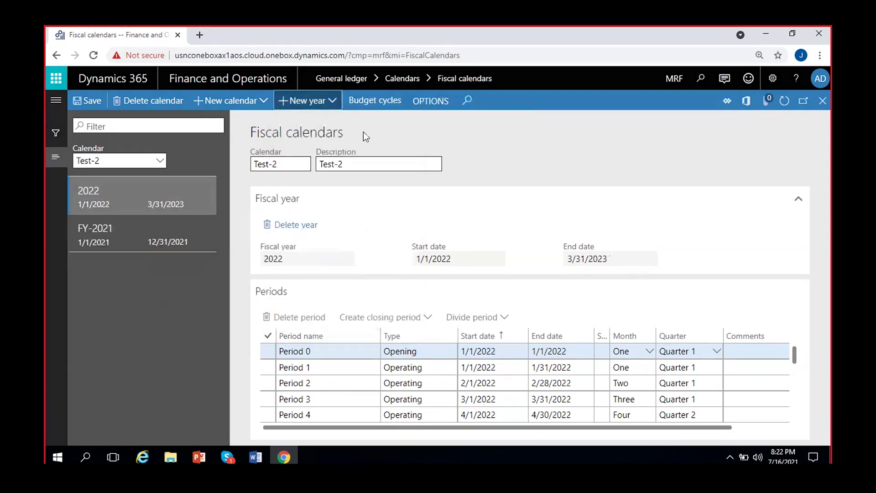
Check the proposed start and end dates for the fiscal year following 2022, without creating it.
{"action": "left_click", "coordinate": [324, 101]}
{"action": "left_click", "coordinate": [321, 155]}
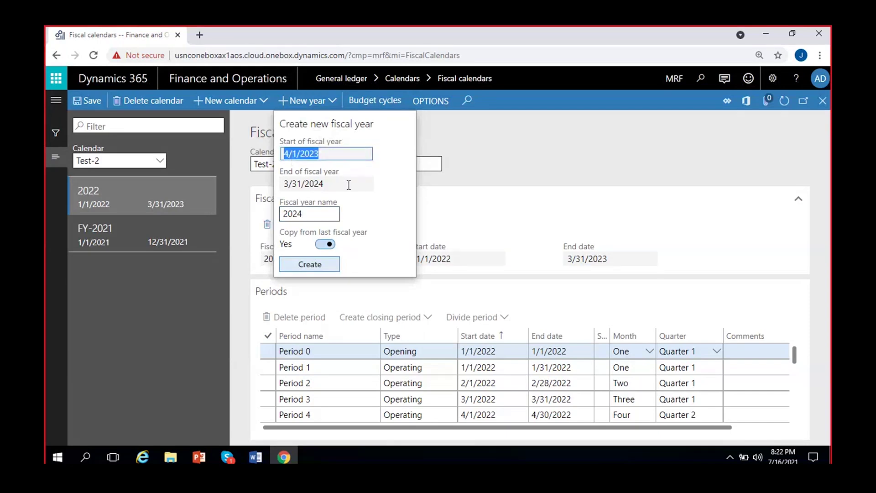
{"action": "left_click_drag", "start_coordinate": [352, 184], "coordinate": [289, 183]}
{"action": "left_click", "coordinate": [364, 185]}
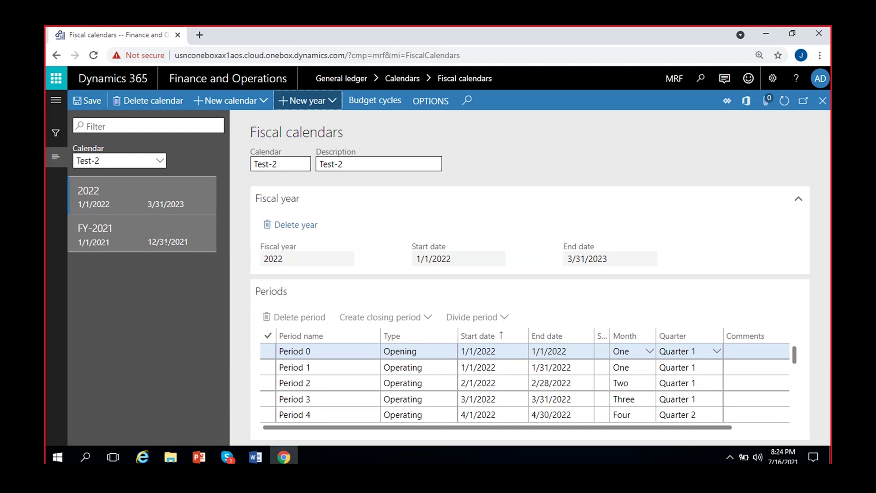
Switch to the MRF Cal calendar and check the start dates of Period 1 and Period 2 in FY-2021.
{"action": "left_click", "coordinate": [159, 164]}
{"action": "left_click", "coordinate": [159, 162]}
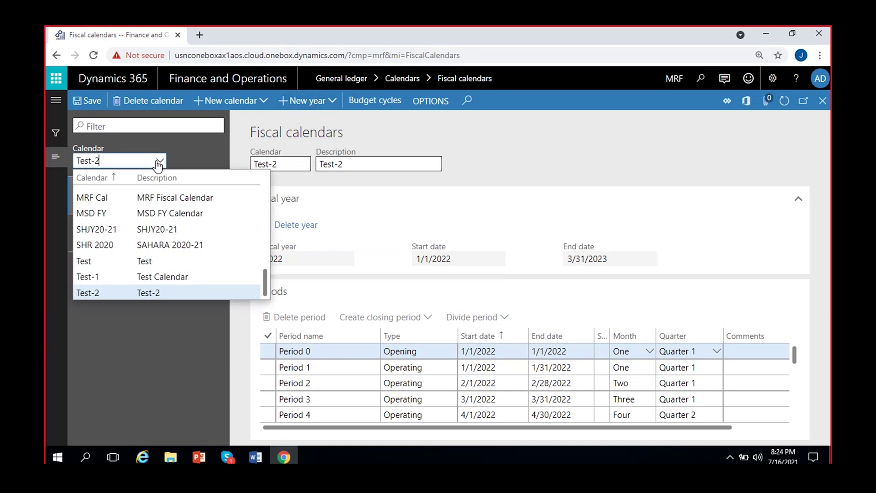
{"action": "left_click", "coordinate": [108, 199]}
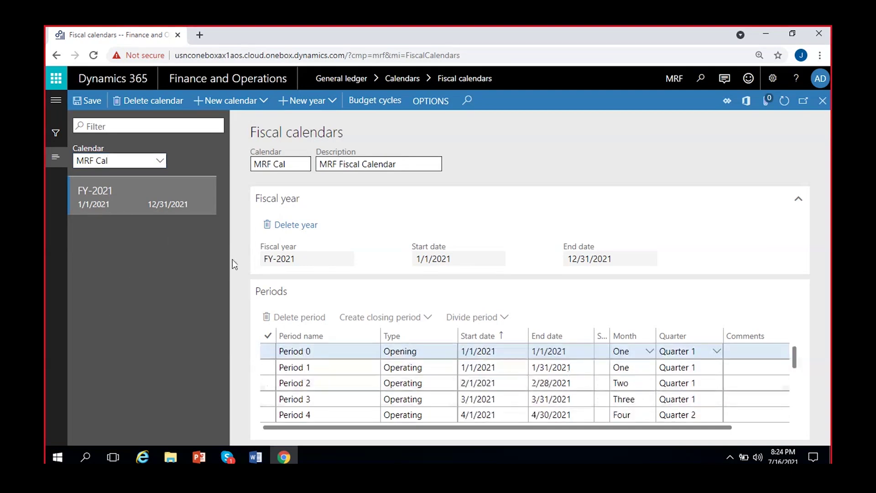
{"action": "left_click", "coordinate": [483, 365]}
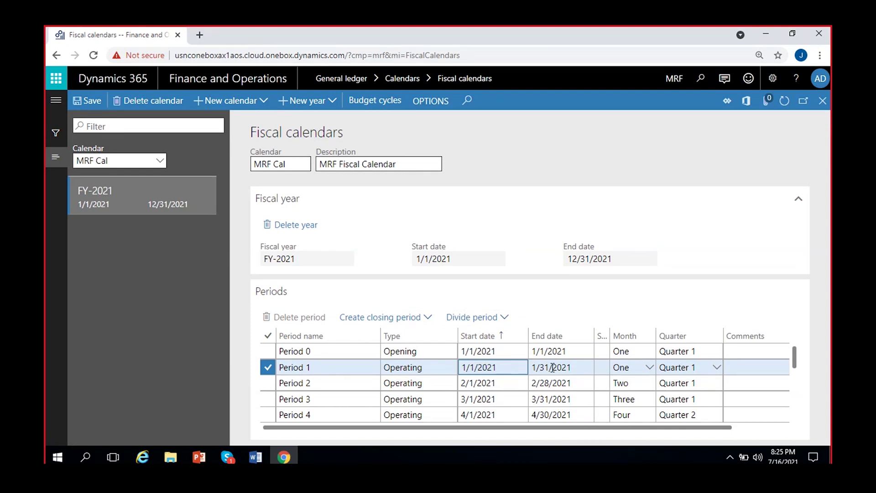
{"action": "left_click", "coordinate": [480, 383]}
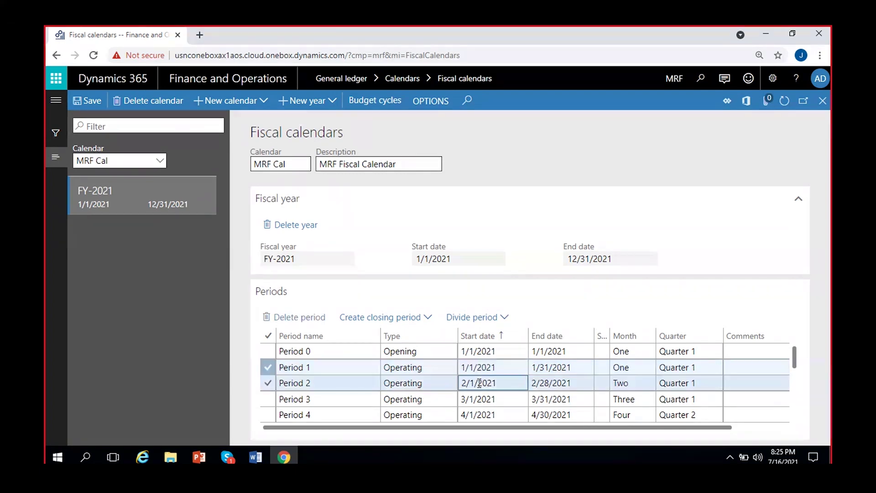
Divide Period 1 of FY-2021 with a new period named Period 1.5 starting 1/16/2021.
{"action": "left_click", "coordinate": [554, 382]}
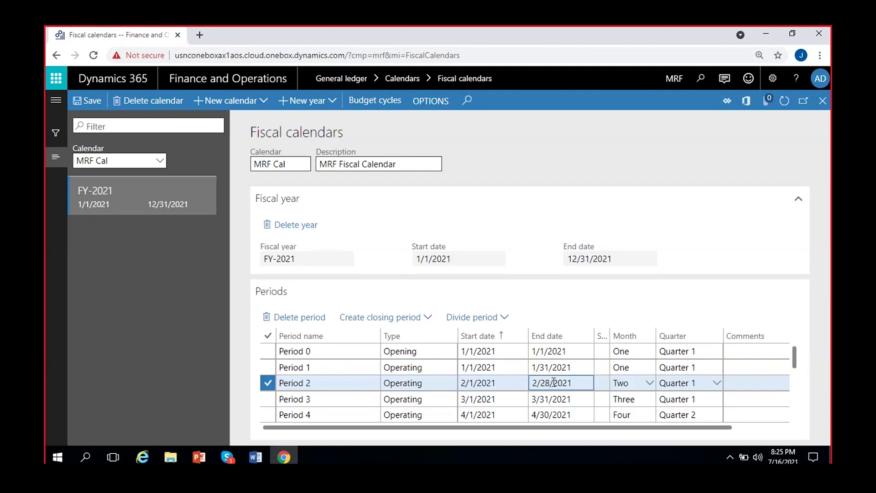
{"action": "left_click", "coordinate": [489, 367]}
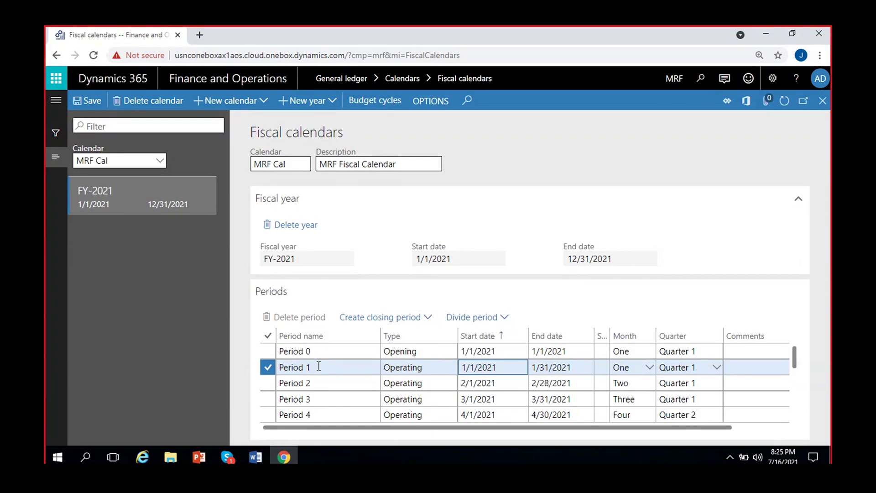
{"action": "left_click", "coordinate": [478, 319]}
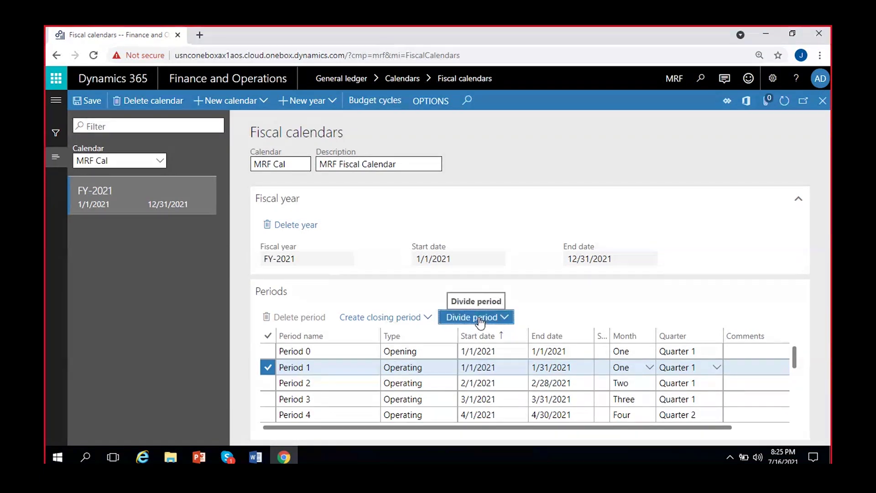
{"action": "type", "text": "1/2/2021"}
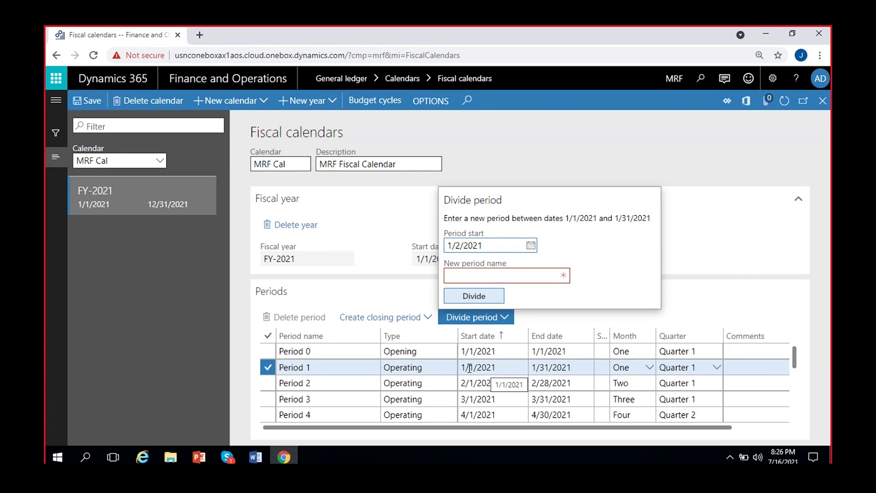
{"action": "left_click", "coordinate": [531, 245]}
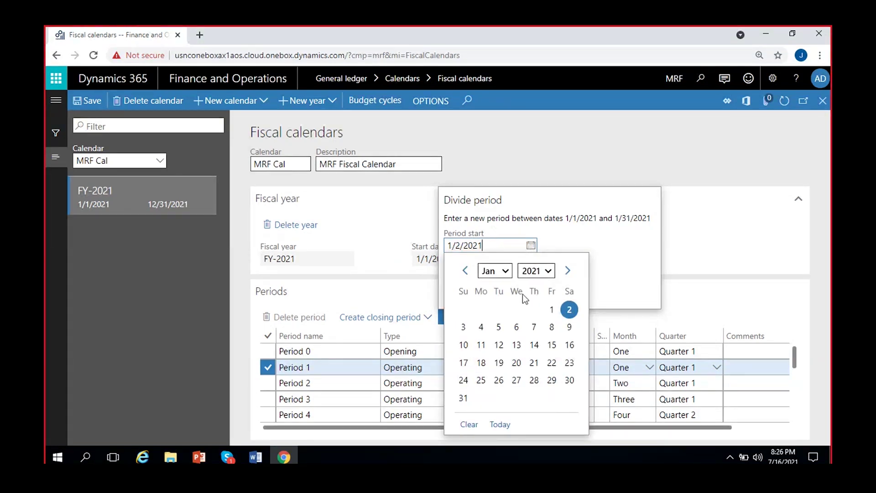
{"action": "left_click", "coordinate": [569, 344]}
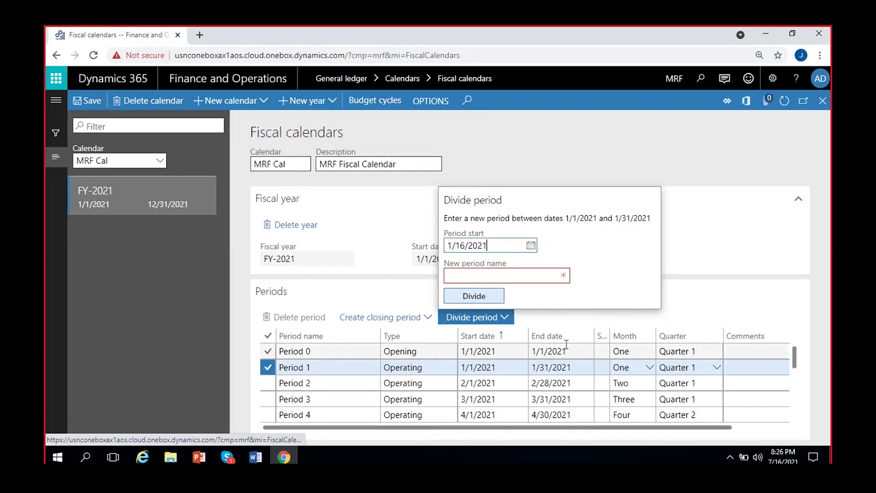
{"action": "left_click", "coordinate": [493, 278]}
{"action": "type", "text": "Peri"}
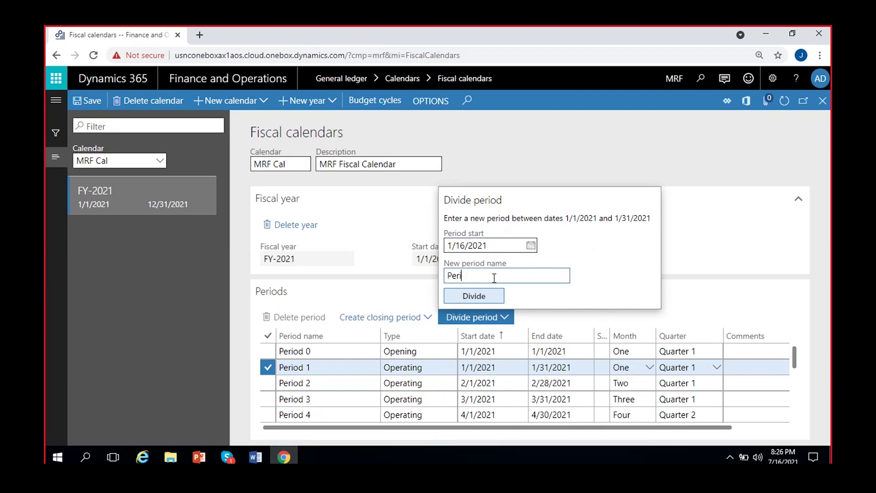
{"action": "type", "text": "od 1.5"}
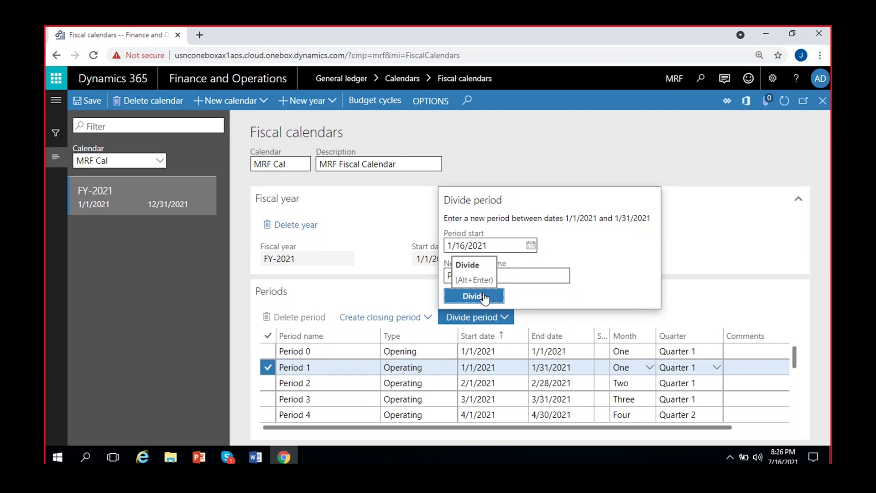
{"action": "key", "text": "alt+Return"}
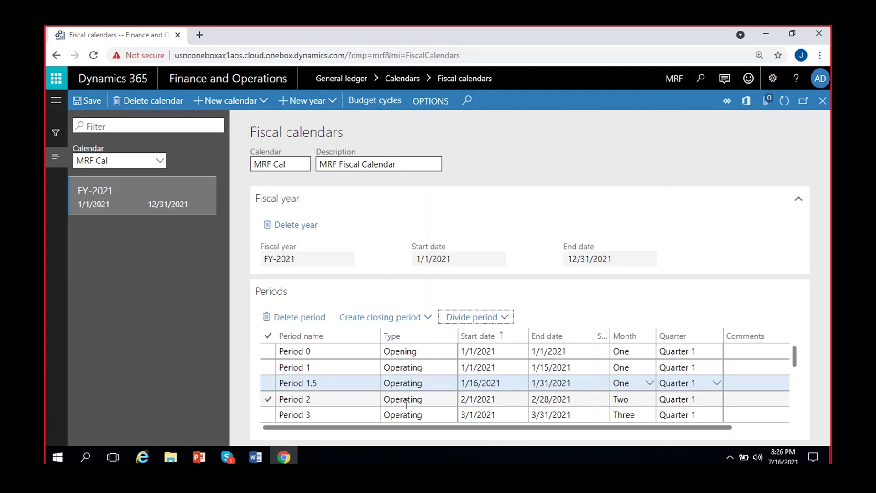
Check the start and end dates of Period 1 and Period 1.5 in the periods list.
{"action": "left_click", "coordinate": [348, 367]}
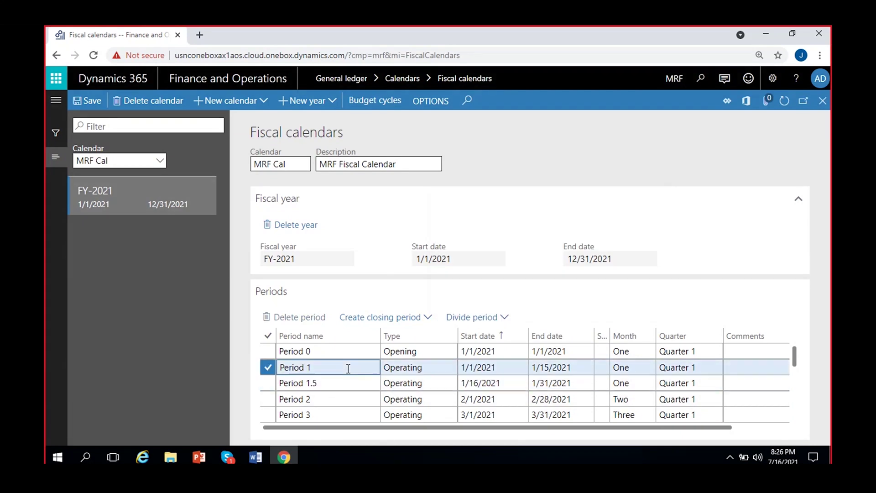
{"action": "left_click", "coordinate": [478, 368]}
{"action": "left_click", "coordinate": [575, 367]}
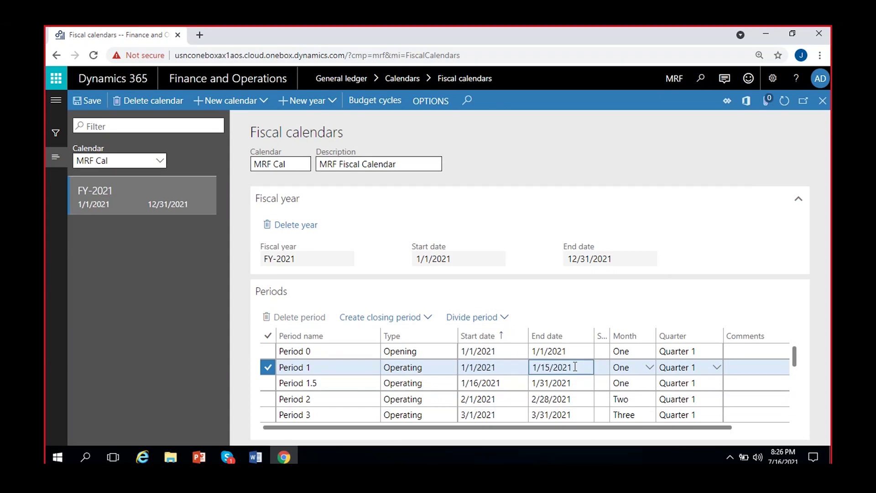
{"action": "left_click", "coordinate": [325, 384]}
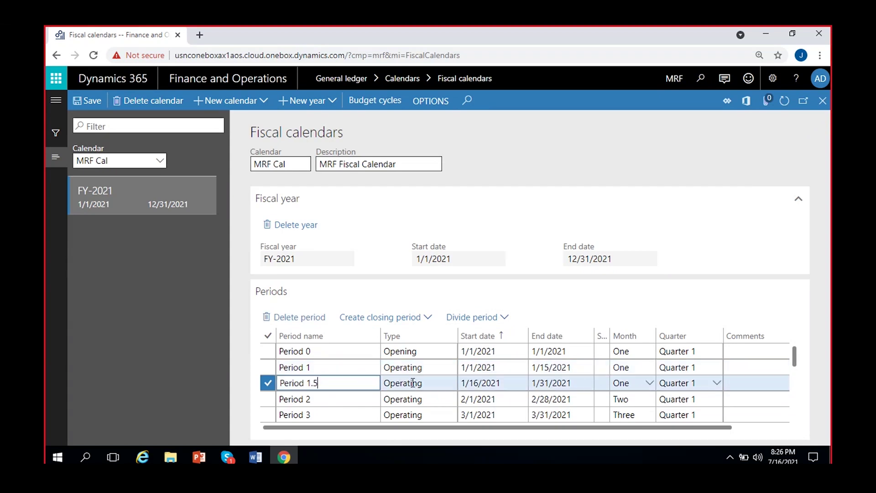
{"action": "left_click", "coordinate": [474, 383]}
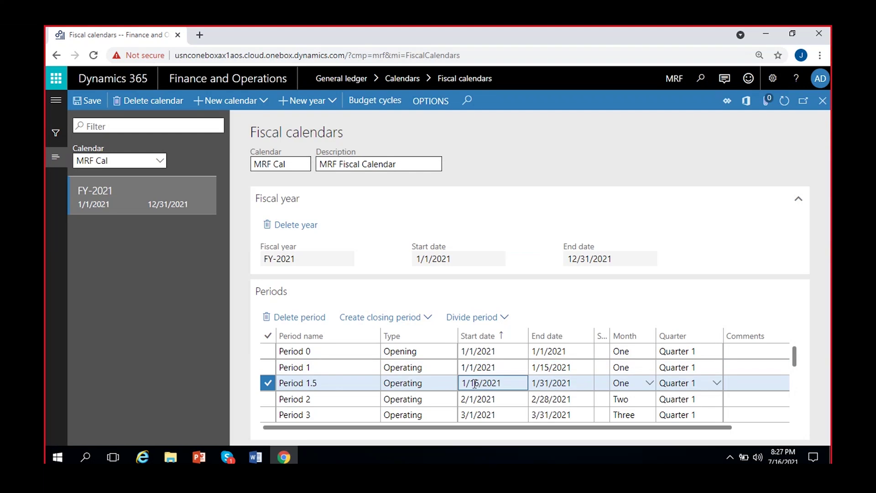
{"action": "left_click", "coordinate": [551, 383]}
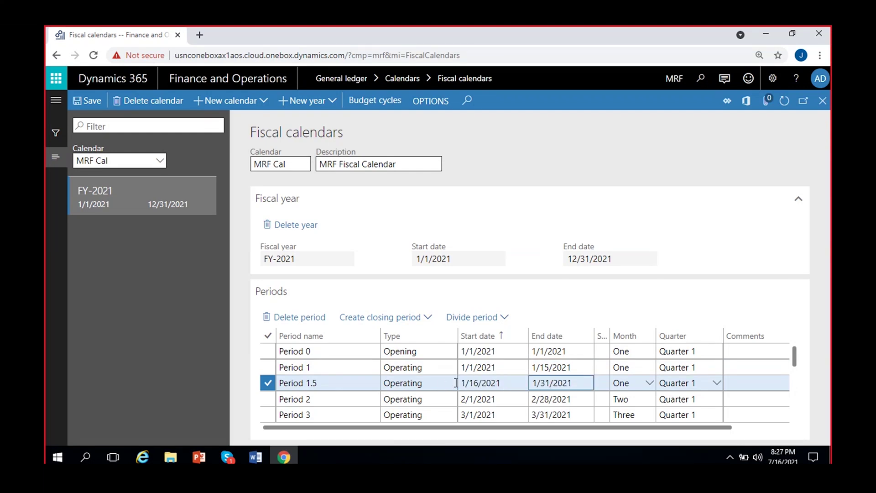
Divide Period 1.5 with a new period named Period 1.6 starting 1/21/2021.
{"action": "left_click", "coordinate": [482, 378]}
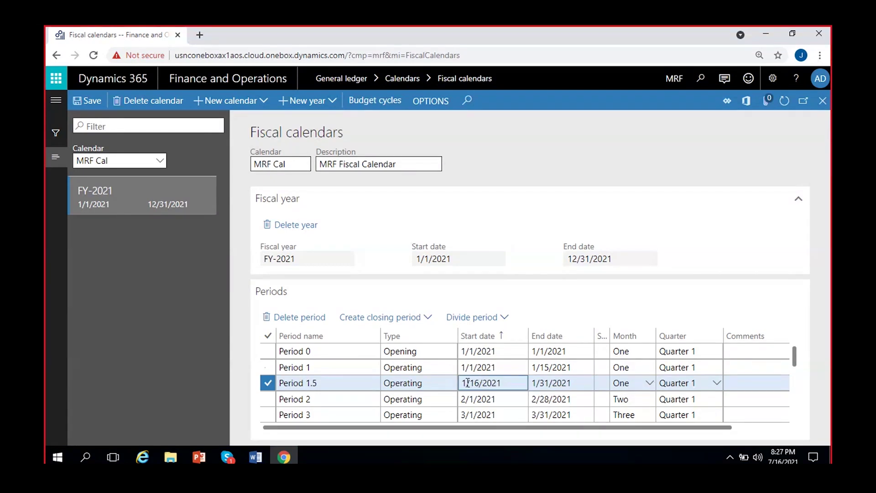
{"action": "left_click", "coordinate": [505, 319]}
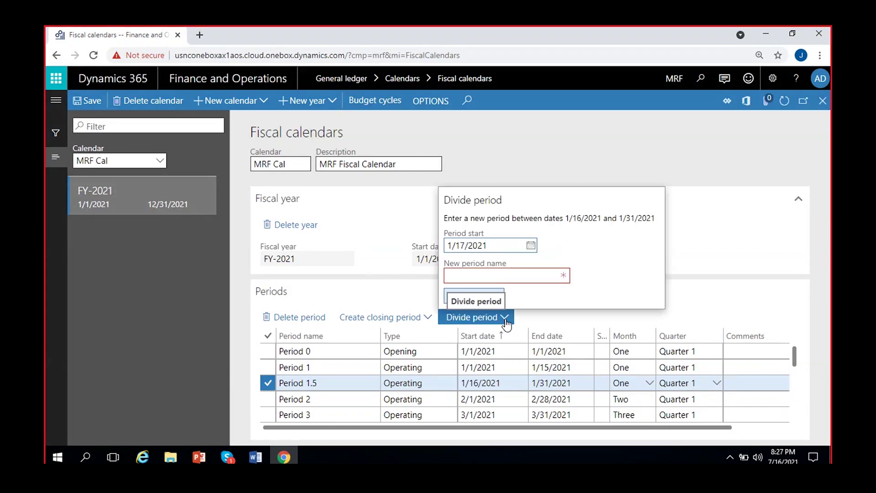
{"action": "left_click", "coordinate": [531, 247]}
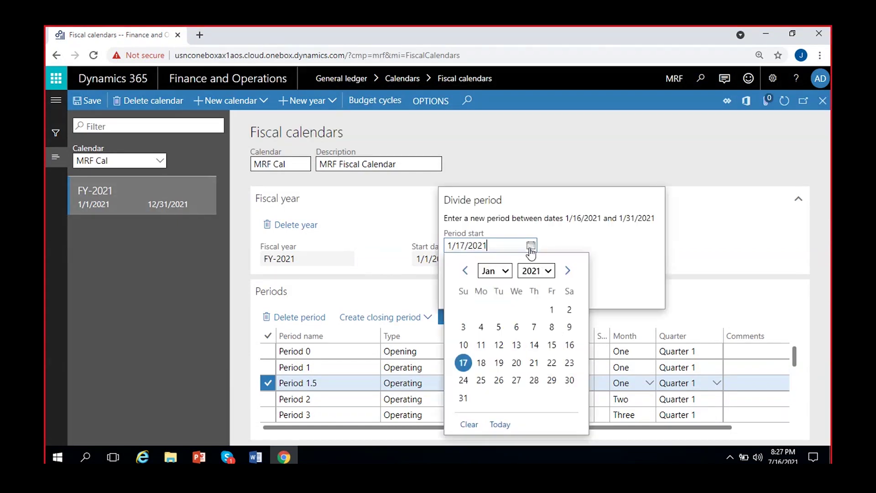
{"action": "left_click", "coordinate": [534, 362]}
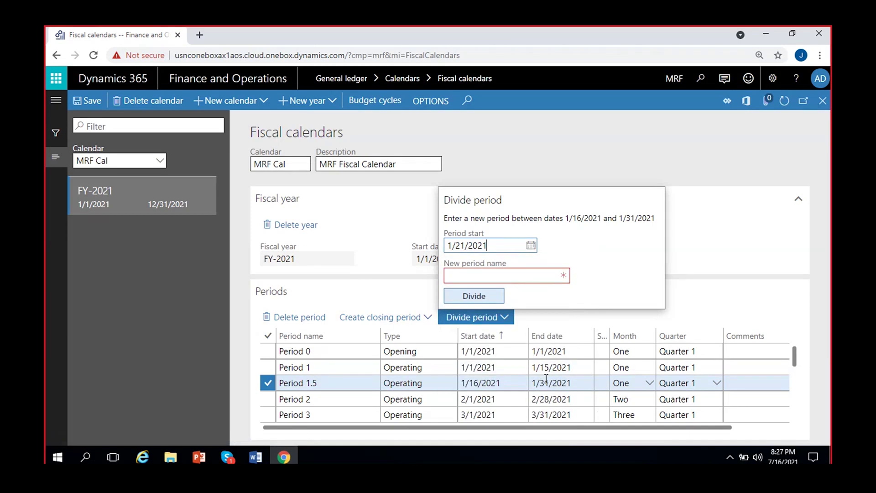
{"action": "left_click", "coordinate": [503, 274]}
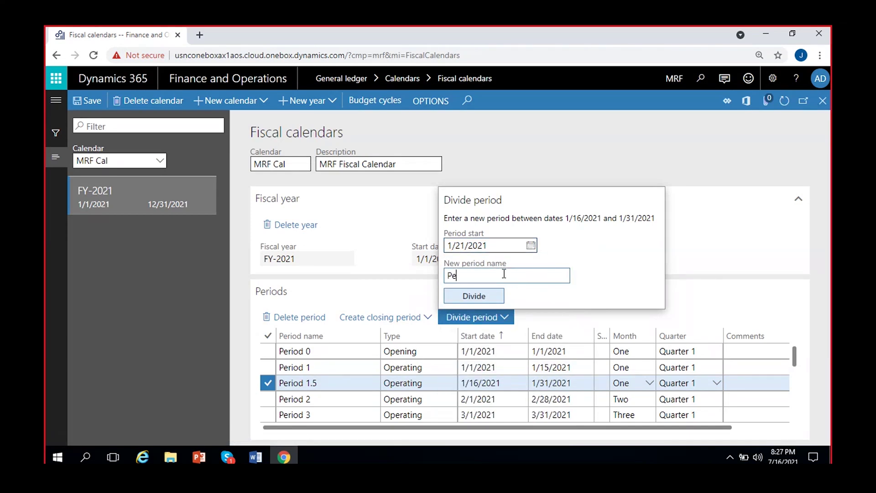
{"action": "type", "text": "Period 1.6"}
{"action": "left_click", "coordinate": [494, 296]}
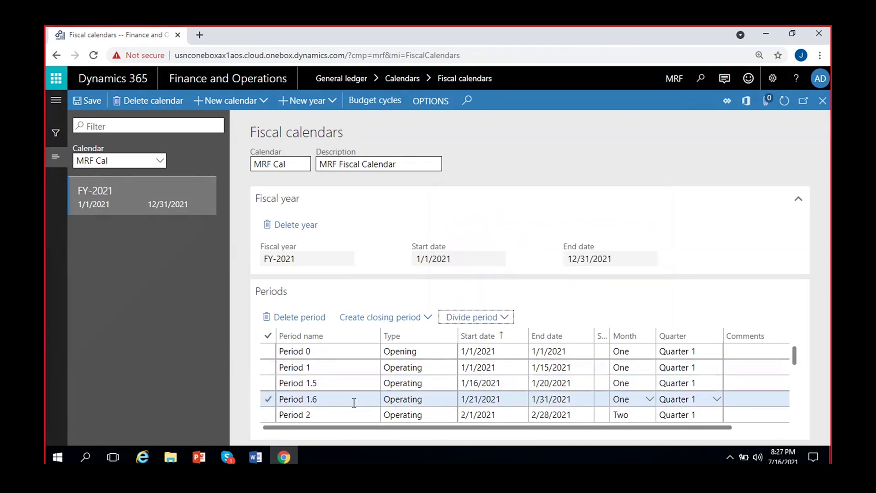
Compare the start and end dates of Period 1.5 and Period 1.6, and check the end date of Period 1.
{"action": "left_click", "coordinate": [489, 401]}
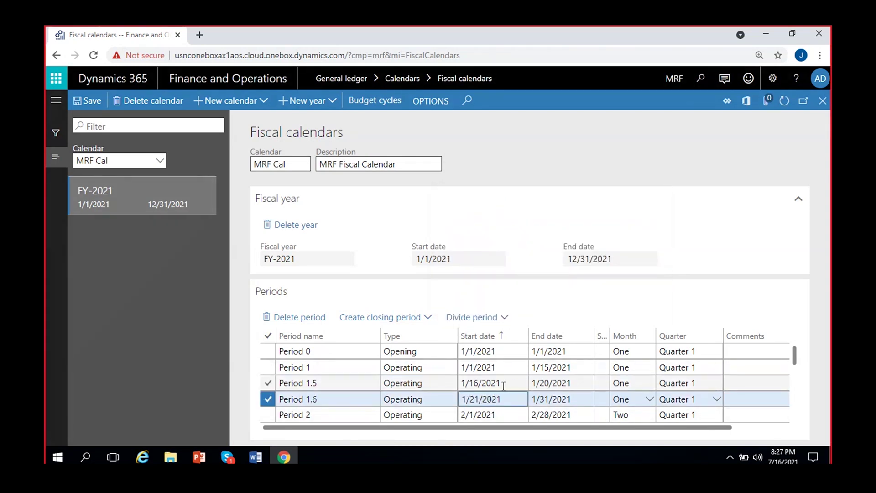
{"action": "left_click", "coordinate": [477, 382]}
{"action": "key", "text": "Tab"}
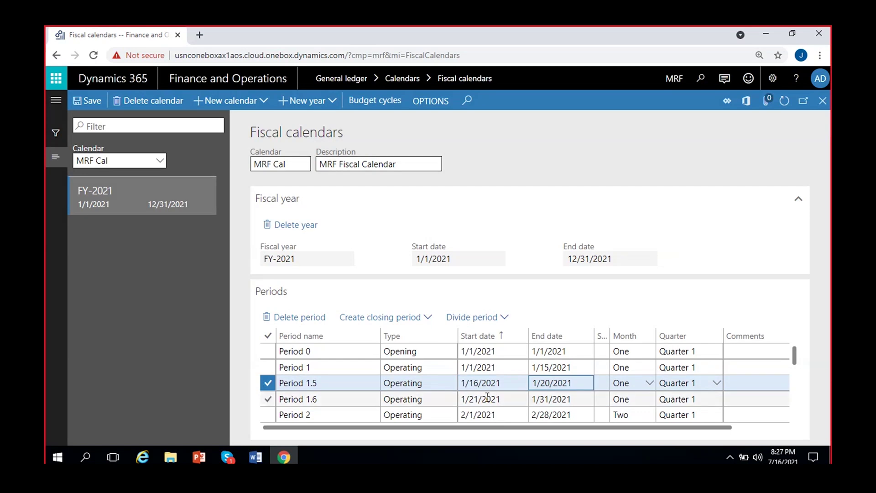
{"action": "left_click", "coordinate": [487, 399]}
{"action": "left_click", "coordinate": [566, 401]}
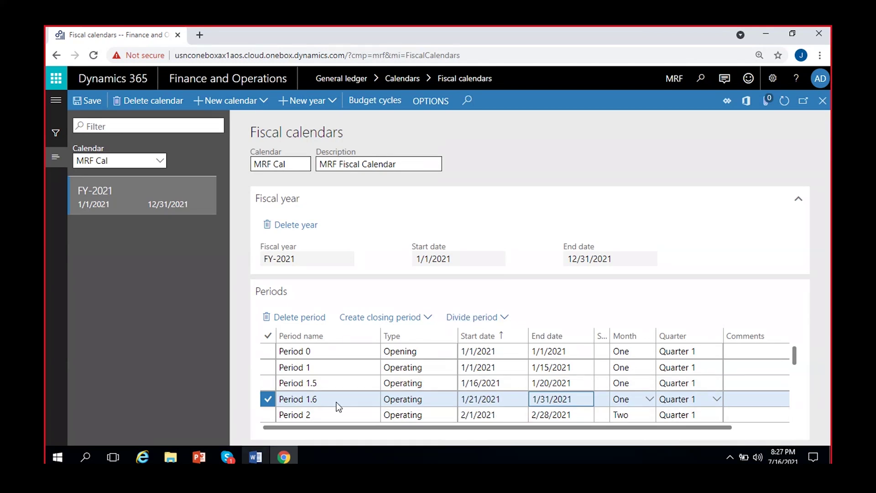
{"action": "left_click", "coordinate": [547, 367]}
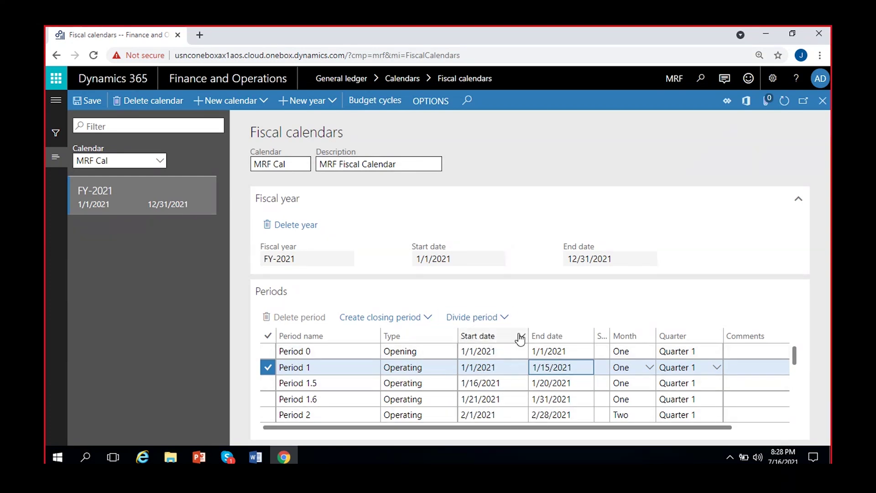
Delete the divided periods Period 1.6 and Period 1.5 from FY-2021, confirming each deletion.
{"action": "left_click", "coordinate": [502, 400]}
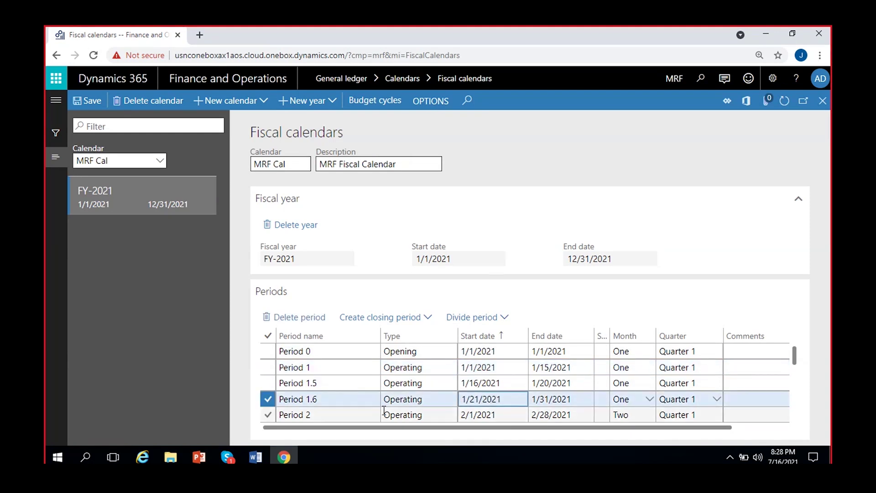
{"action": "left_click", "coordinate": [297, 320]}
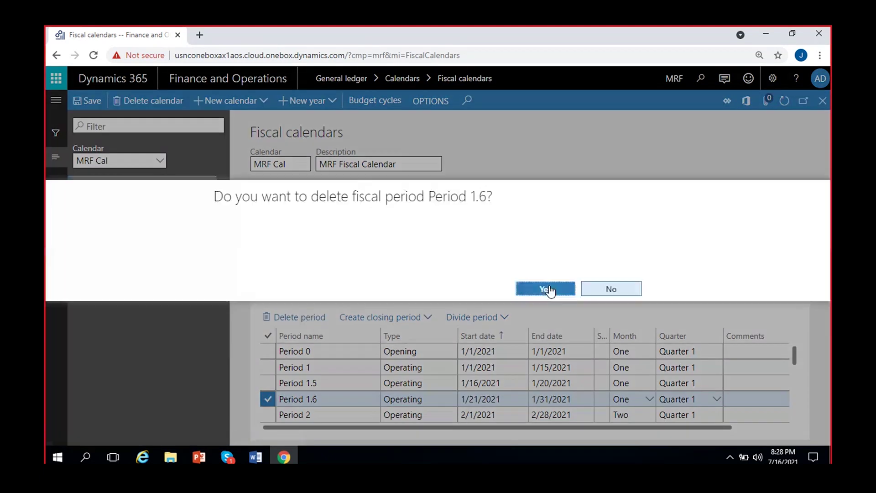
{"action": "left_click", "coordinate": [545, 289]}
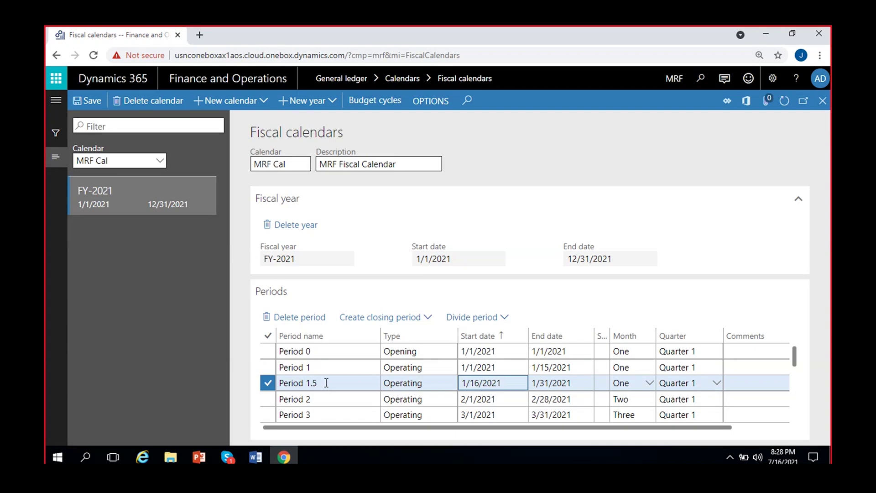
{"action": "left_click_drag", "start_coordinate": [465, 384], "coordinate": [573, 383]}
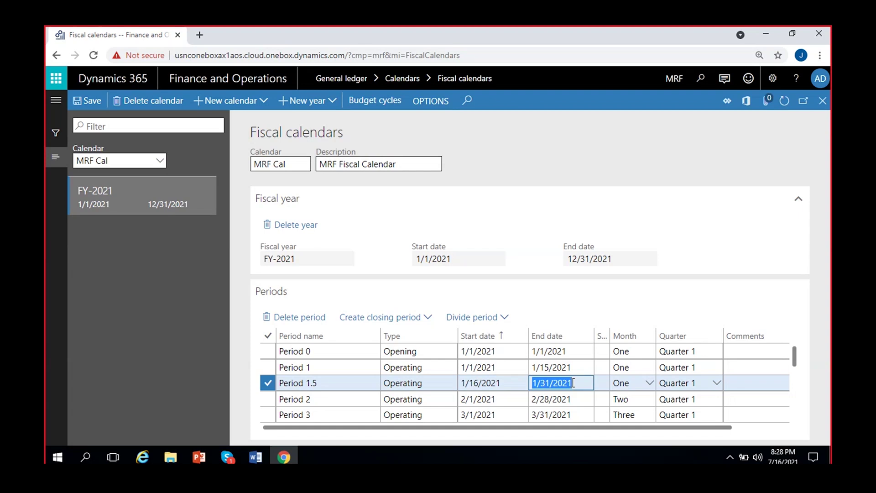
{"action": "left_click", "coordinate": [505, 385]}
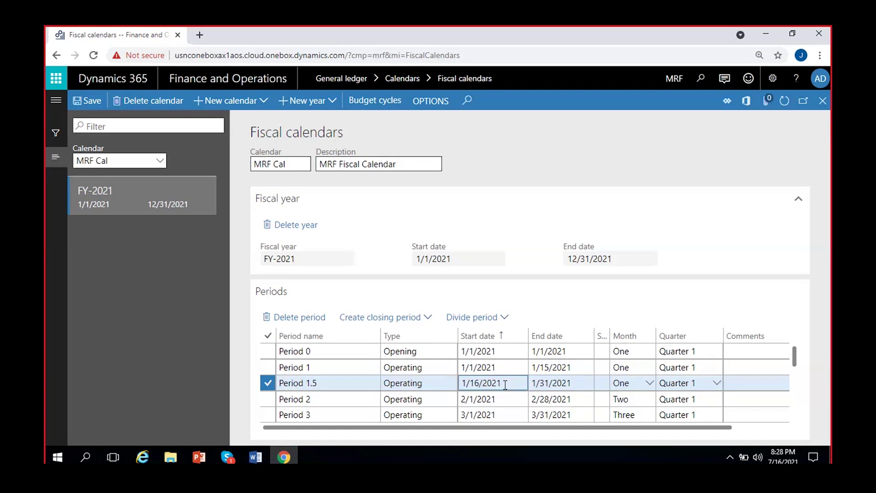
{"action": "left_click", "coordinate": [297, 318]}
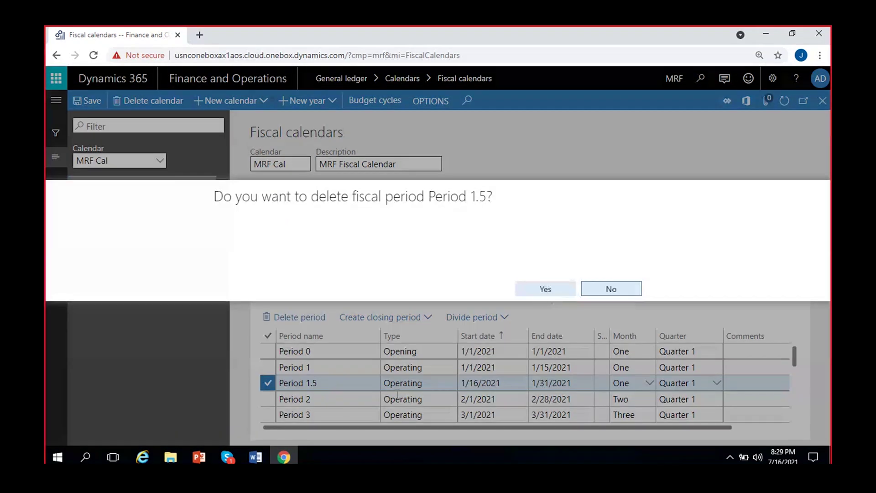
{"action": "left_click", "coordinate": [545, 289]}
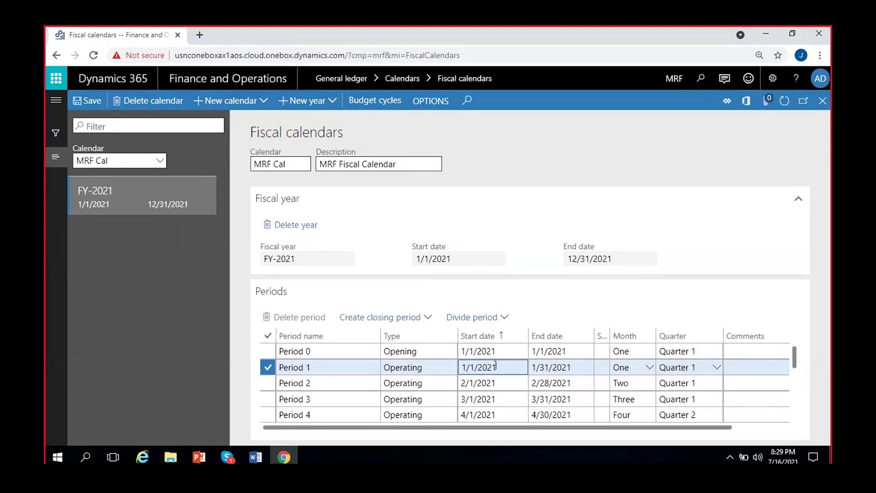
Review the end date and type of Period 1 and the start date of Period 2 in FY-2021.
{"action": "left_click", "coordinate": [568, 367]}
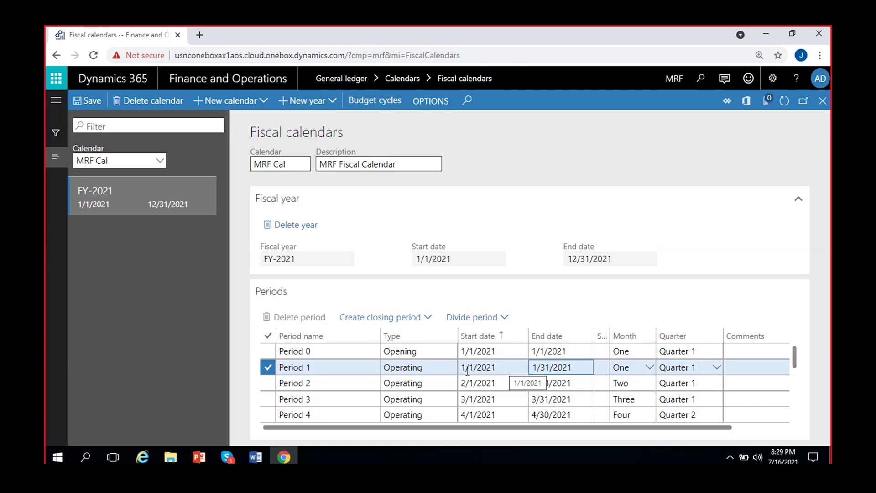
{"action": "left_click", "coordinate": [363, 381]}
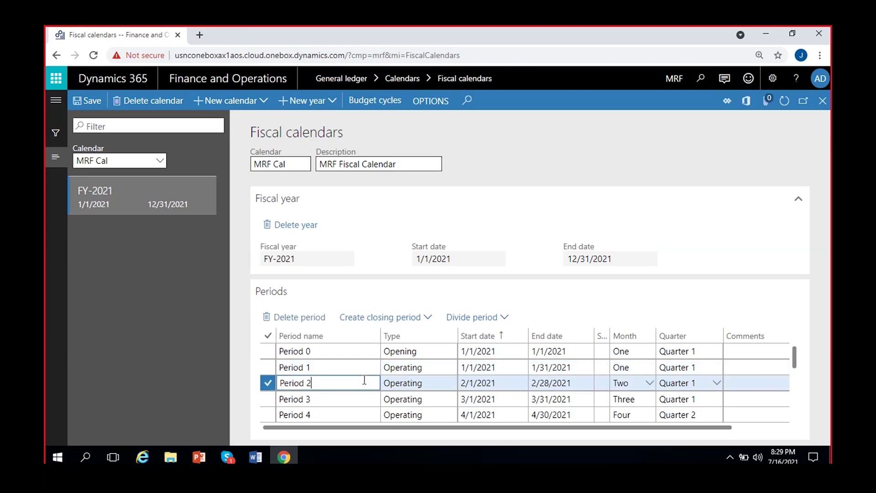
{"action": "left_click", "coordinate": [402, 366]}
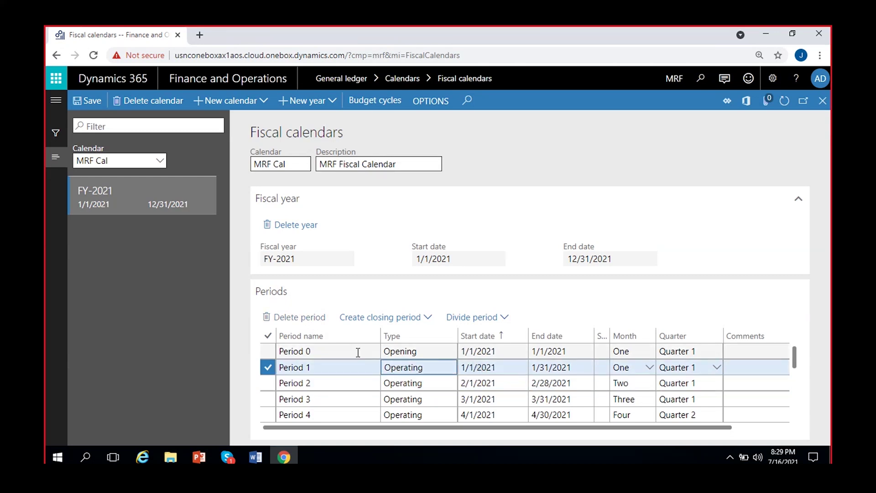
{"action": "left_click", "coordinate": [496, 382]}
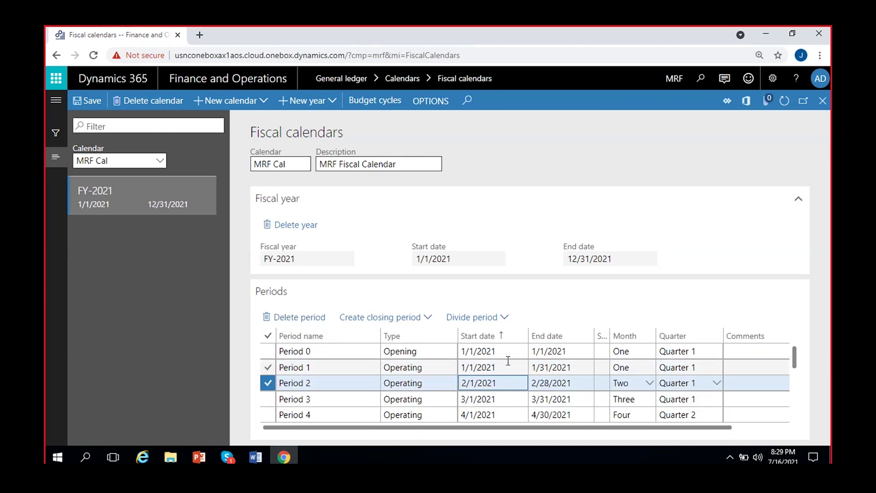
Delete Period 2 from FY-2021, confirming the deletion, and check the start and end dates of Period 1.
{"action": "left_click", "coordinate": [307, 318]}
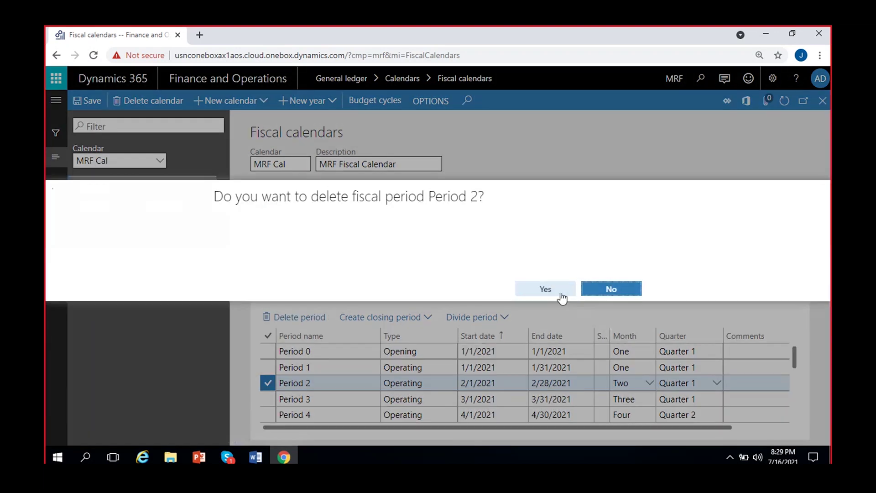
{"action": "key", "text": "Return"}
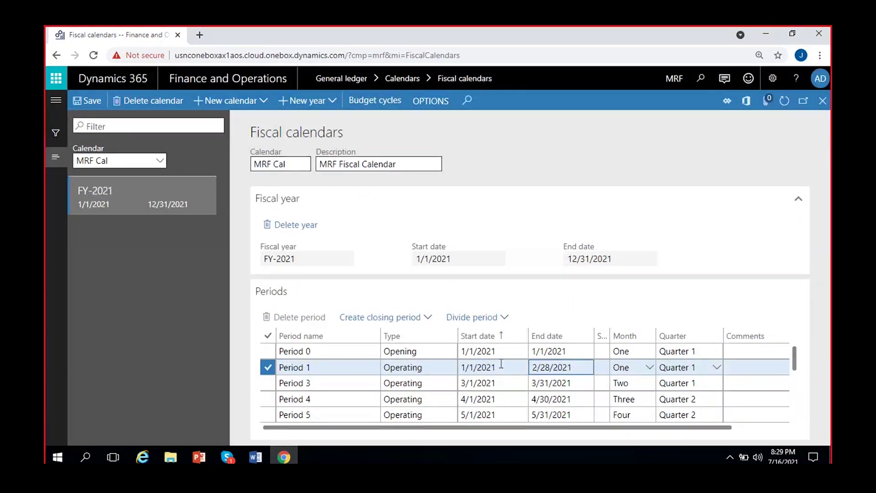
{"action": "left_click", "coordinate": [505, 366]}
{"action": "left_click_drag", "start_coordinate": [460, 367], "coordinate": [575, 368]}
{"action": "left_click", "coordinate": [534, 367]}
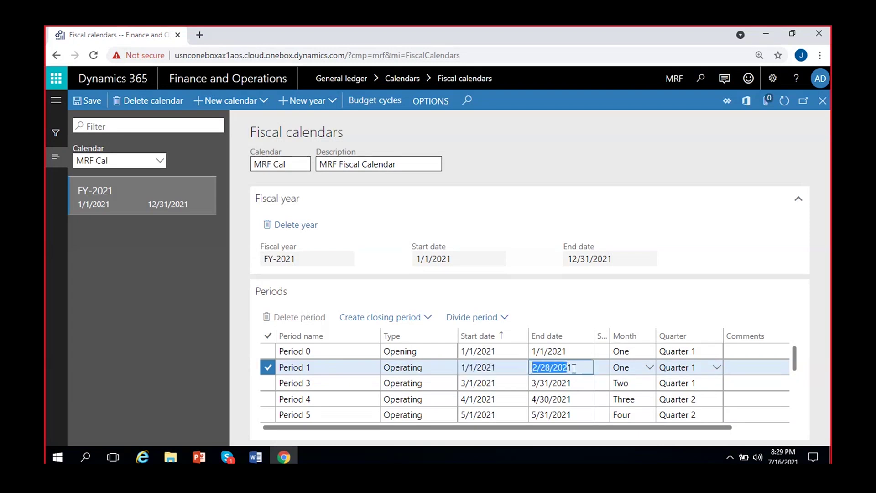
{"action": "left_click", "coordinate": [564, 368]}
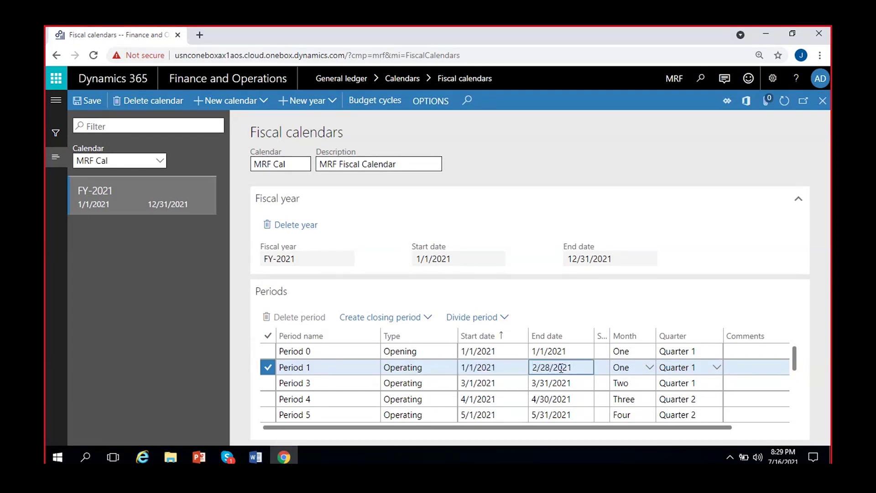
Divide Period 1 with a new period named Period 2 starting 2/1/2021.
{"action": "left_click", "coordinate": [485, 319]}
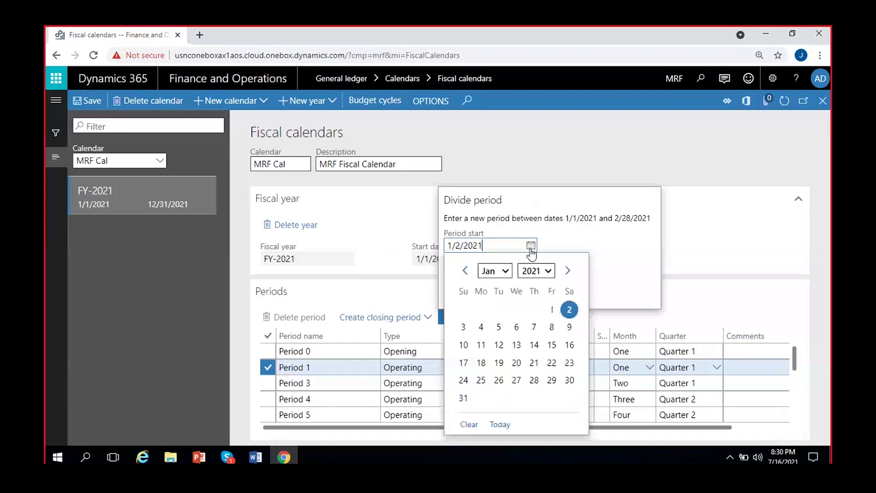
{"action": "left_click", "coordinate": [567, 271]}
{"action": "left_click", "coordinate": [482, 310]}
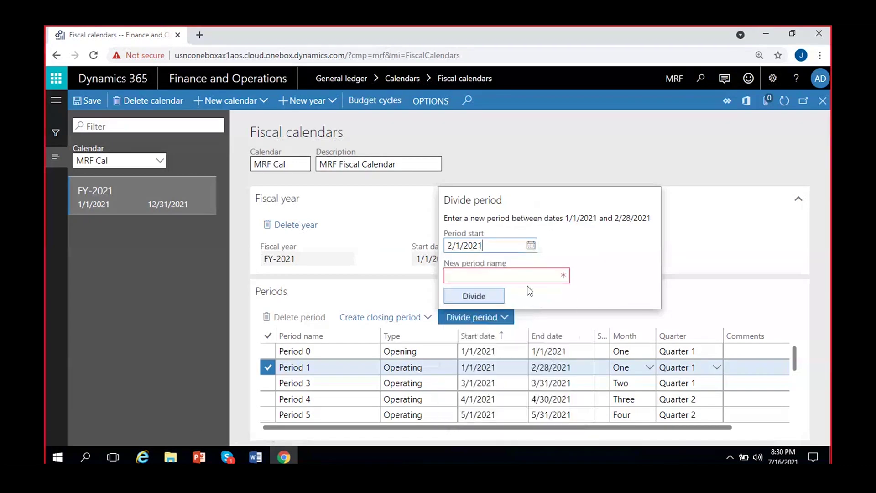
{"action": "left_click", "coordinate": [522, 277]}
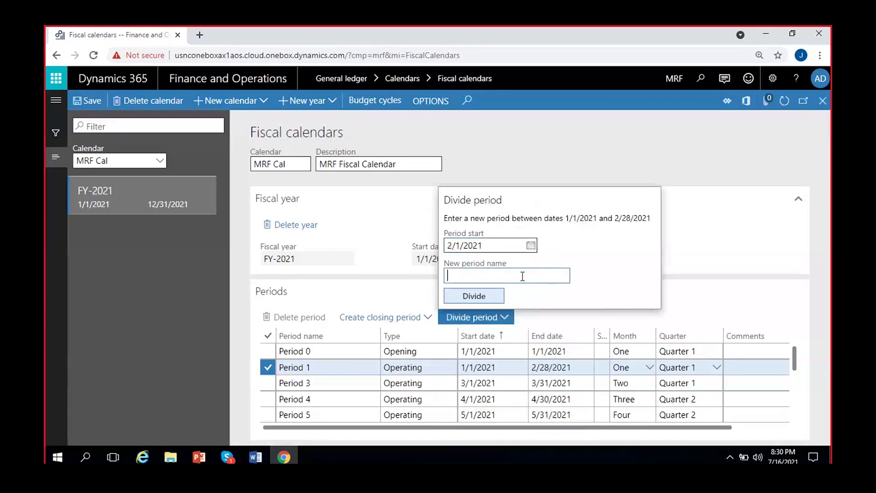
{"action": "type", "text": "Period 2"}
{"action": "left_click", "coordinate": [493, 297]}
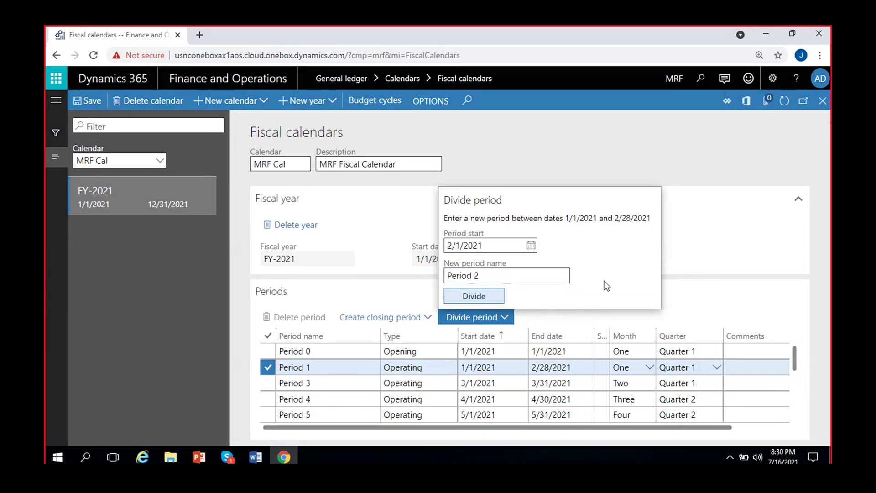
{"action": "left_click", "coordinate": [517, 383]}
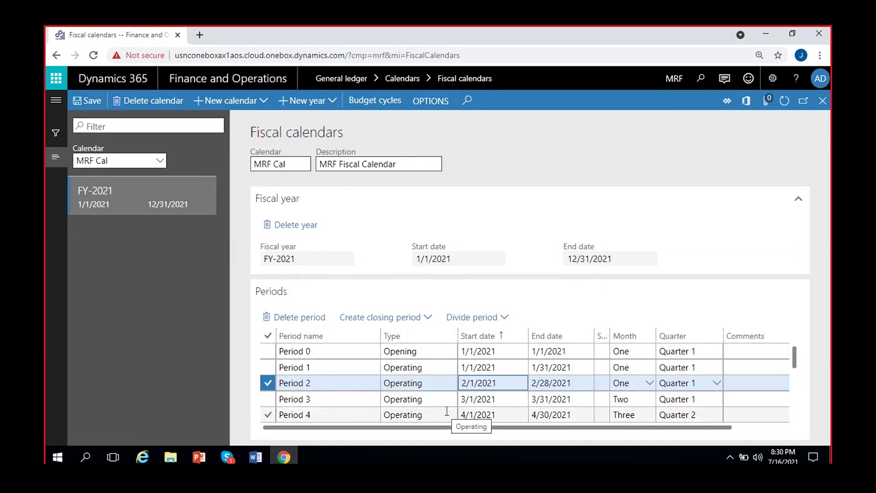
Review the period types in FY-2021 from Period 0 through Period 13, including the operating periods.
{"action": "left_click", "coordinate": [358, 399]}
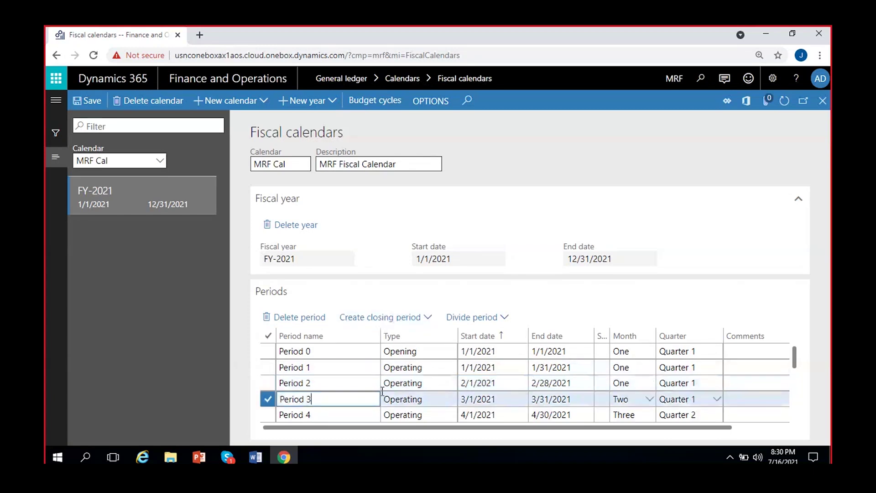
{"action": "left_click", "coordinate": [416, 352]}
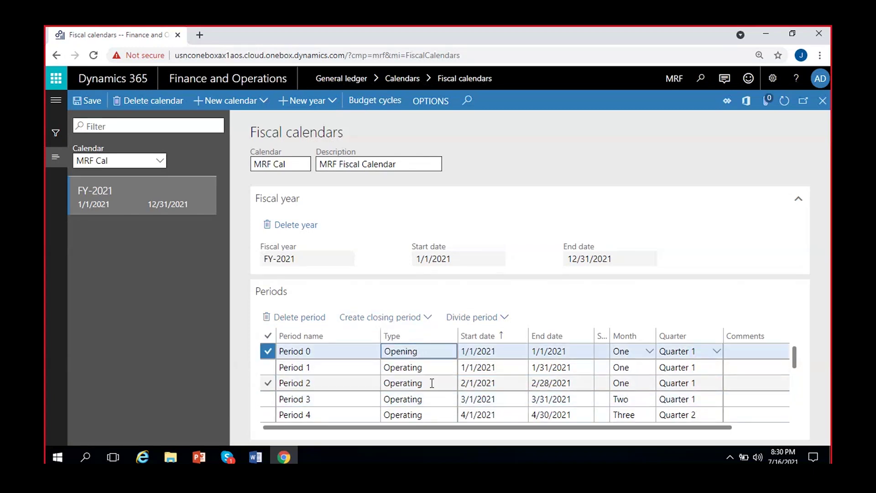
{"action": "scroll", "coordinate": [411, 383], "scroll_direction": "down", "scroll_amount": 3}
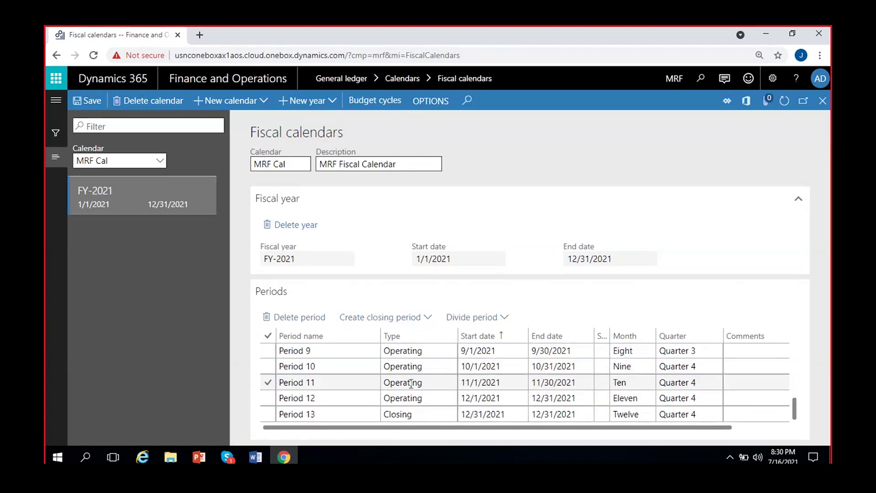
{"action": "left_click", "coordinate": [423, 411]}
{"action": "scroll", "coordinate": [423, 407], "scroll_direction": "up", "scroll_amount": 3}
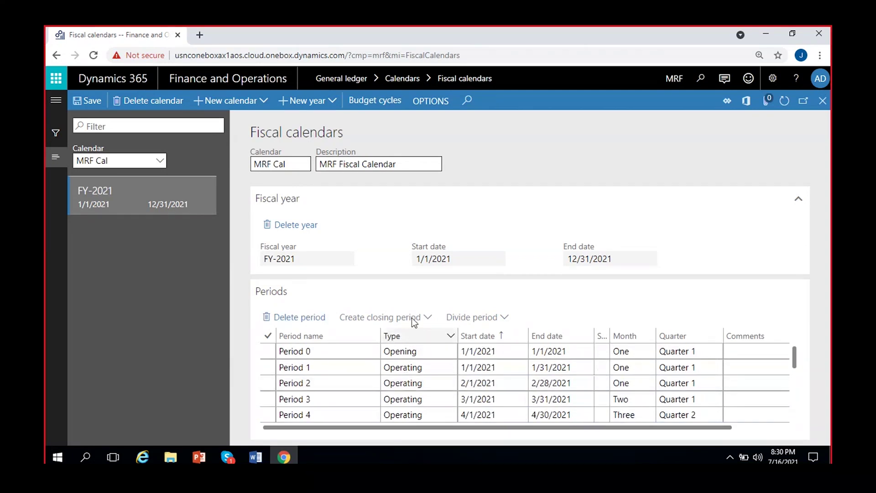
{"action": "left_click", "coordinate": [426, 366]}
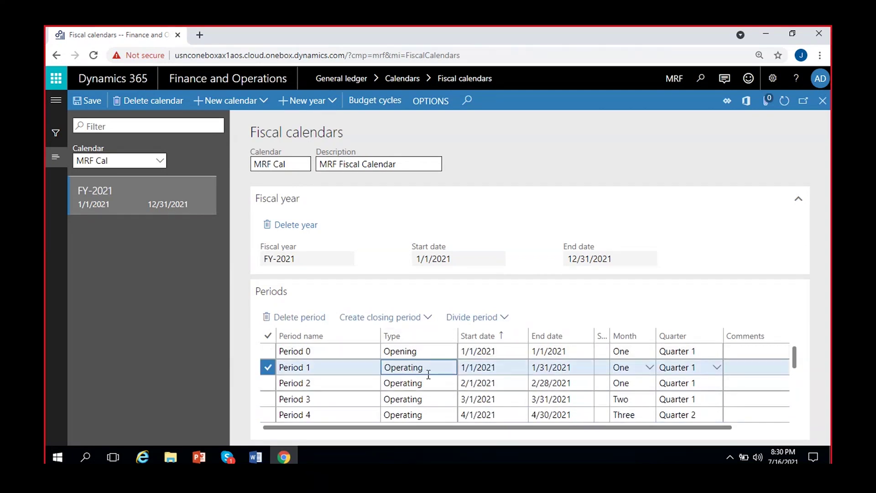
Create the closing period "Period 3 - close - 0" for Period 3 and check its start and end dates.
{"action": "left_click", "coordinate": [407, 401]}
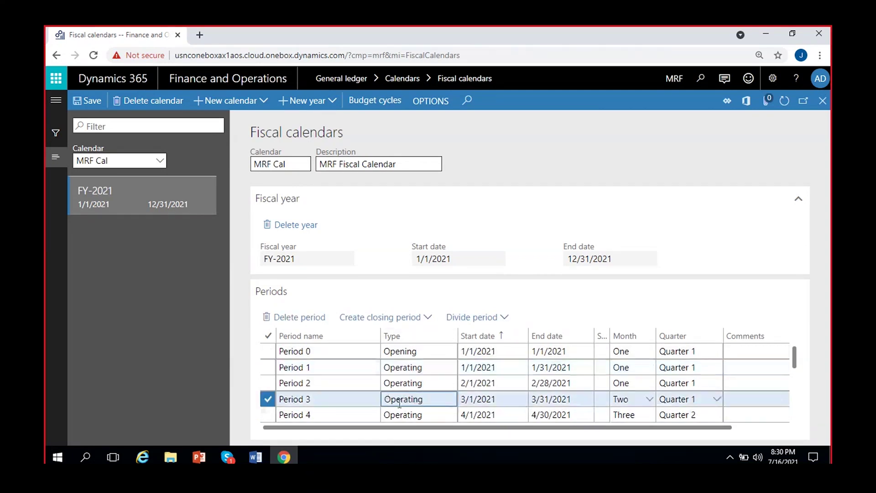
{"action": "left_click", "coordinate": [404, 324]}
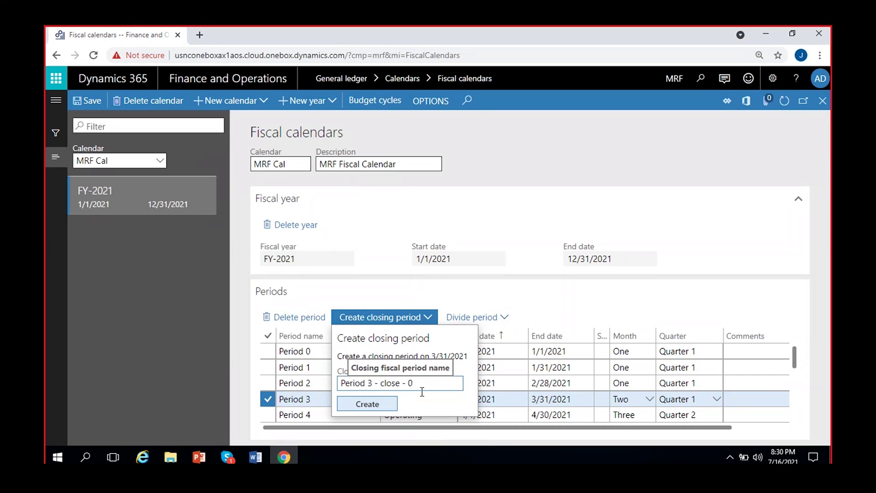
{"action": "left_click", "coordinate": [375, 403]}
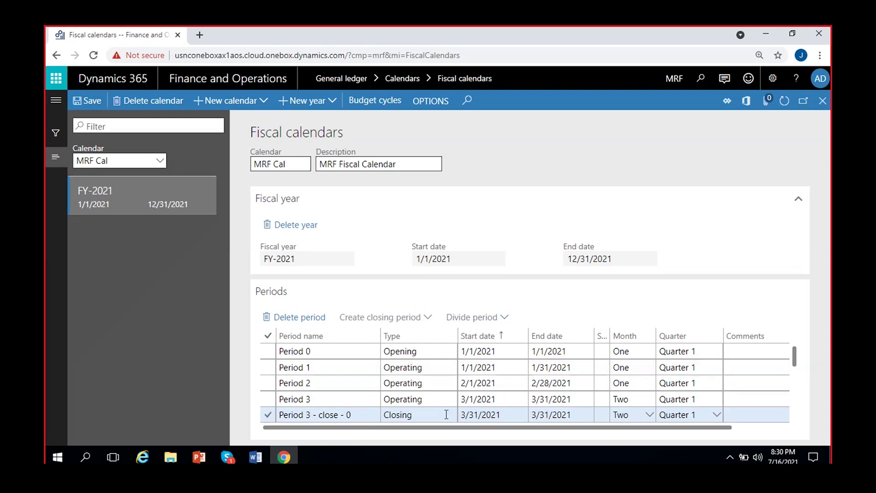
{"action": "left_click", "coordinate": [457, 413]}
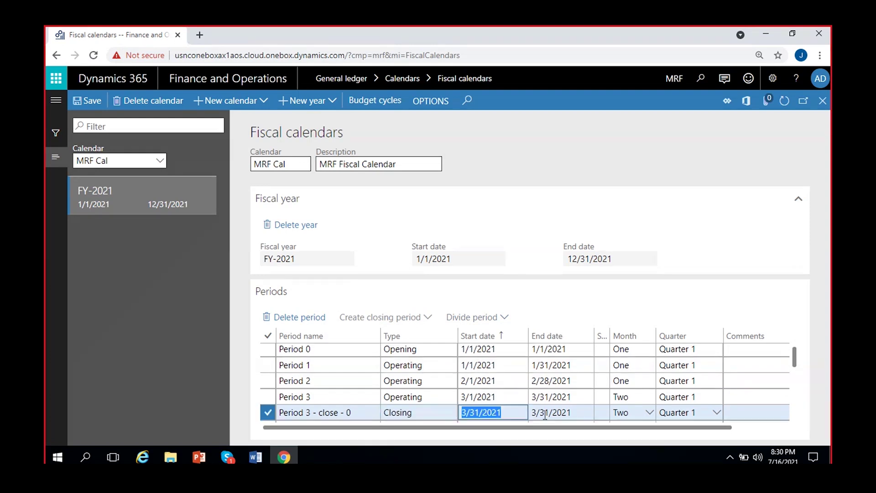
{"action": "left_click", "coordinate": [572, 412]}
{"action": "scroll", "coordinate": [548, 406], "scroll_direction": "down", "scroll_amount": 3}
{"action": "scroll", "coordinate": [522, 404], "scroll_direction": "up", "scroll_amount": 3}
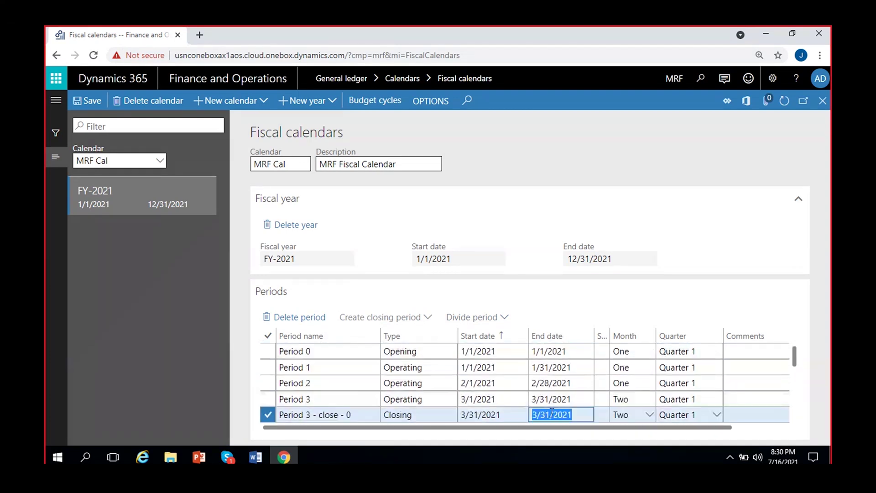
Delete the closing period "Period 3 - close - 0" from FY-2021 and confirm the deletion.
{"action": "left_click", "coordinate": [430, 414]}
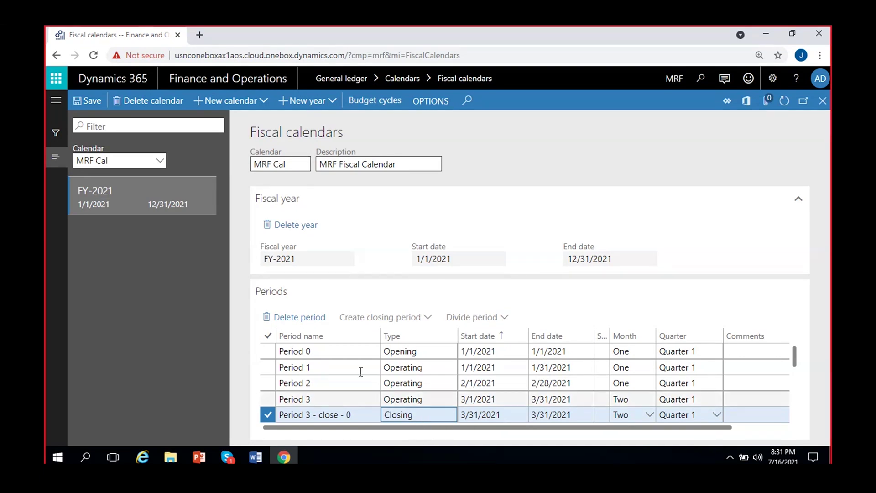
{"action": "left_click", "coordinate": [308, 318]}
{"action": "left_click", "coordinate": [554, 291]}
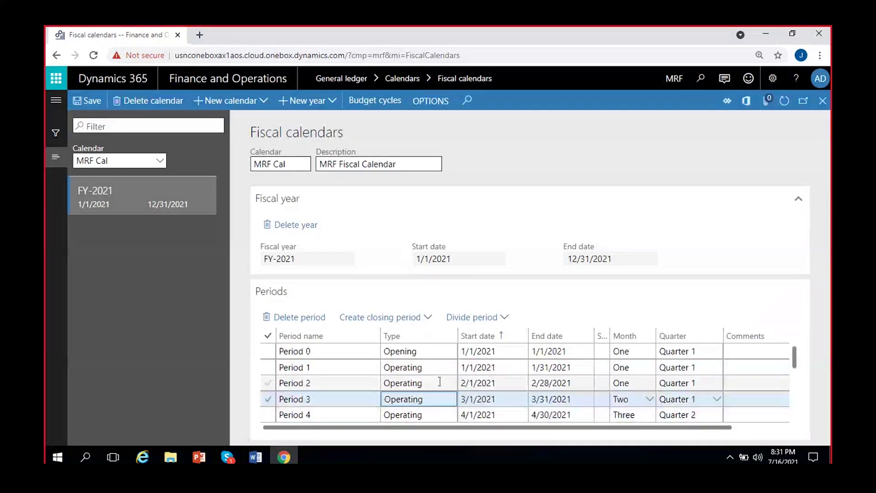
Review the types of Period 3 and Period 12, and the start and end dates of Period 1.
{"action": "left_click", "coordinate": [428, 401]}
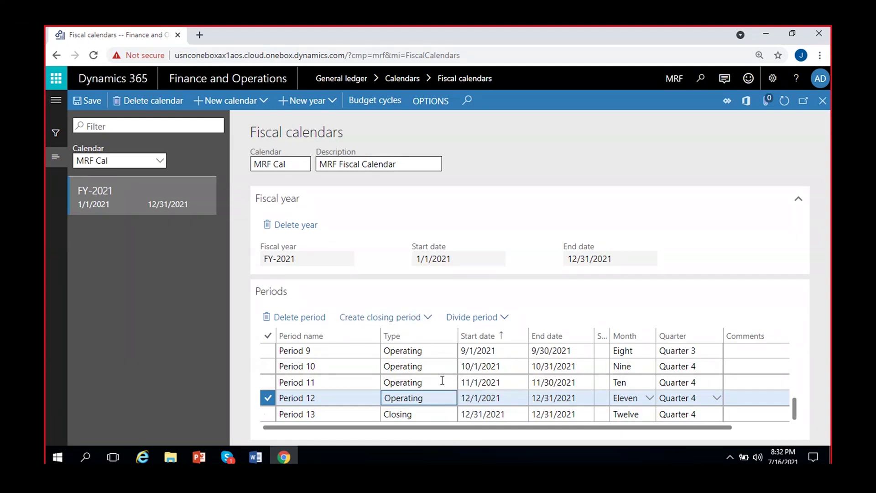
{"action": "scroll", "coordinate": [428, 399], "scroll_direction": "up", "scroll_amount": 3}
{"action": "scroll", "coordinate": [428, 398], "scroll_direction": "up", "scroll_amount": 3}
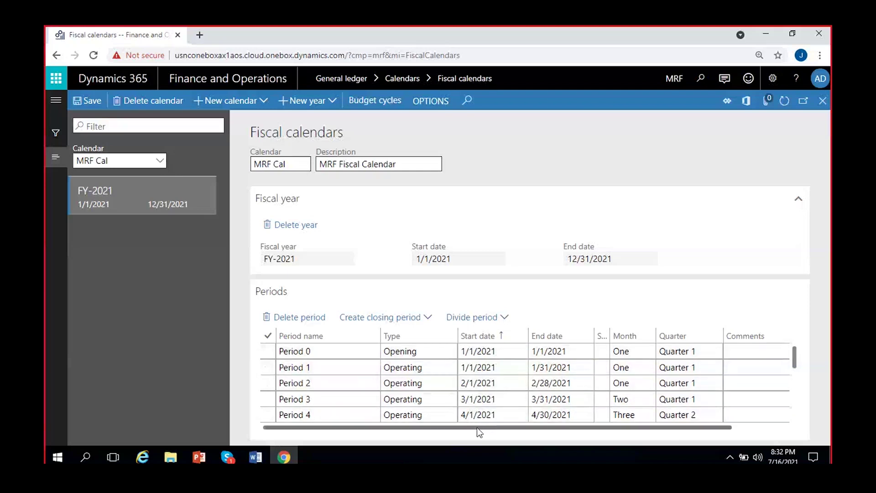
{"action": "mouse_move", "coordinate": [477, 427]}
{"action": "left_mouse_down"}
{"action": "mouse_move", "coordinate": [590, 428]}
{"action": "mouse_move", "coordinate": [482, 437]}
{"action": "left_mouse_up"}
{"action": "left_click", "coordinate": [336, 371]}
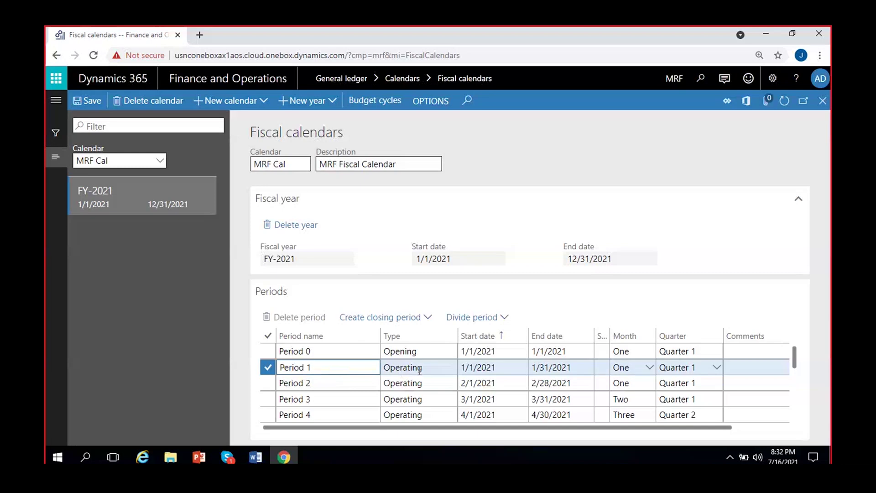
{"action": "left_click", "coordinate": [492, 367]}
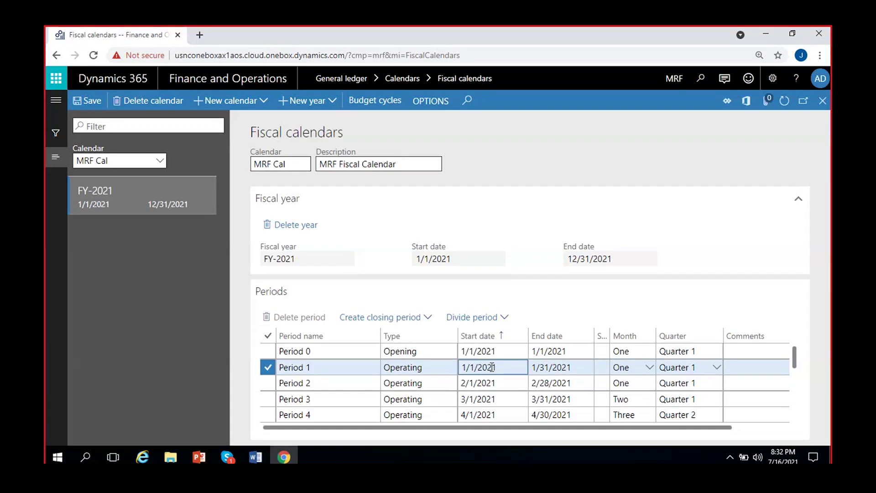
{"action": "left_click", "coordinate": [562, 368]}
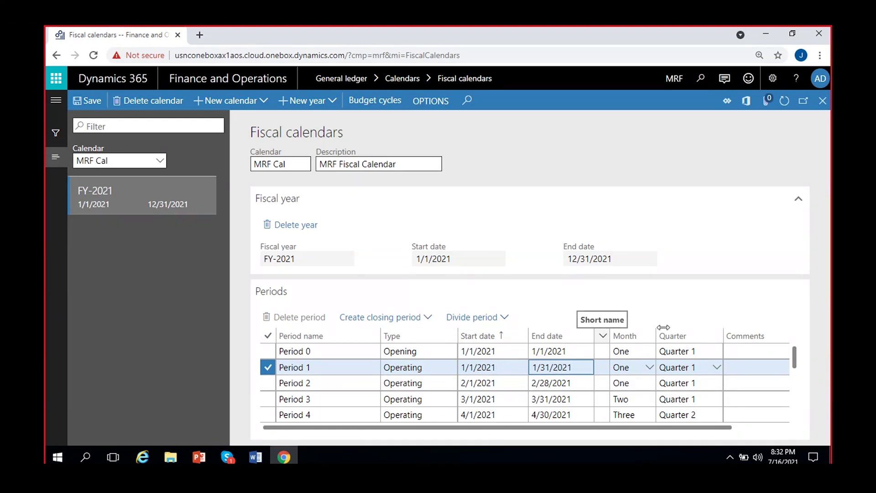
Widen the Short name column in the periods grid and set the short name of Period 1 to Jan.
{"action": "left_click_drag", "start_coordinate": [607, 329], "coordinate": [667, 327]}
{"action": "left_click", "coordinate": [621, 369]}
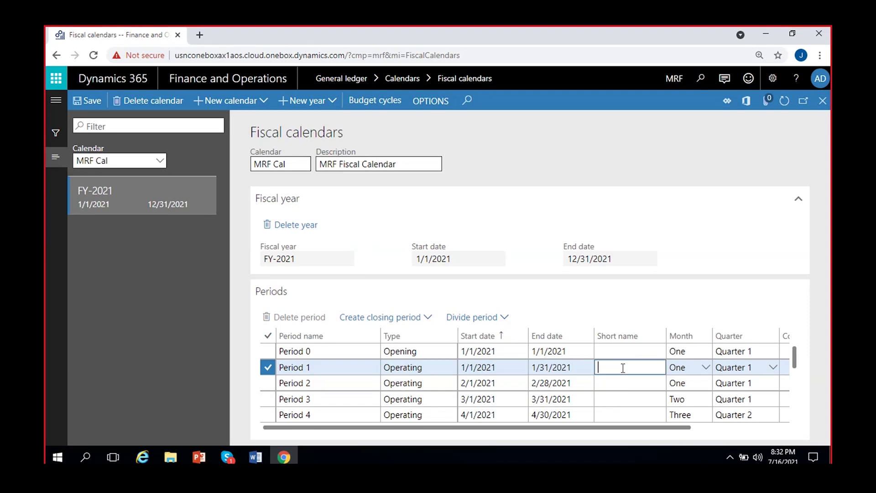
{"action": "type", "text": "Jan"}
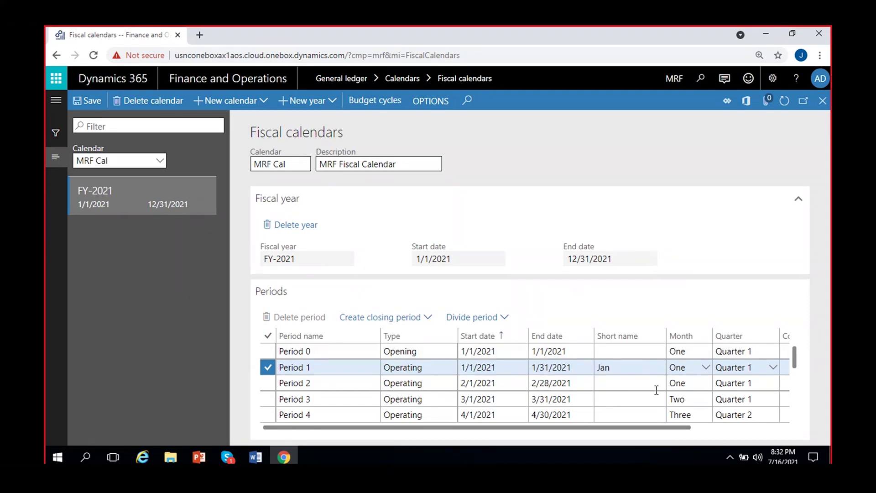
Examine the short name, month, quarter and comments columns for the periods of FY-2021.
{"action": "left_click_drag", "start_coordinate": [625, 428], "coordinate": [694, 429]}
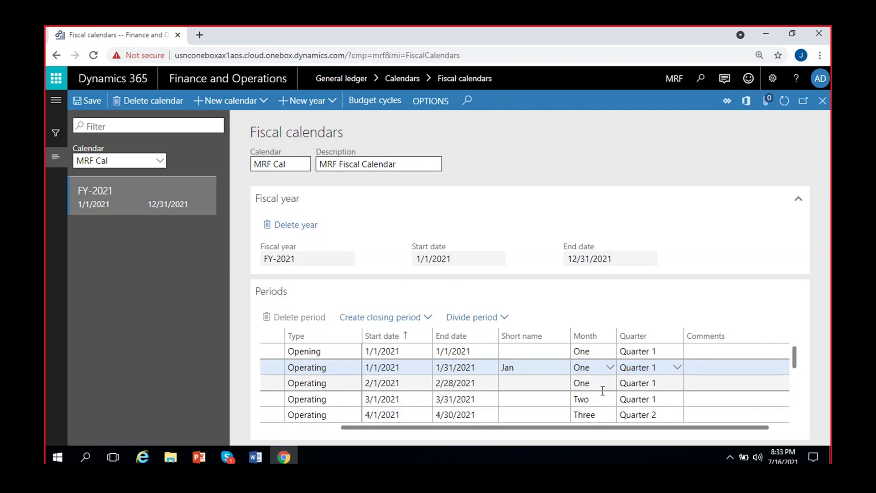
{"action": "scroll", "coordinate": [599, 412], "scroll_direction": "down", "scroll_amount": 3}
{"action": "scroll", "coordinate": [616, 383], "scroll_direction": "up", "scroll_amount": 3}
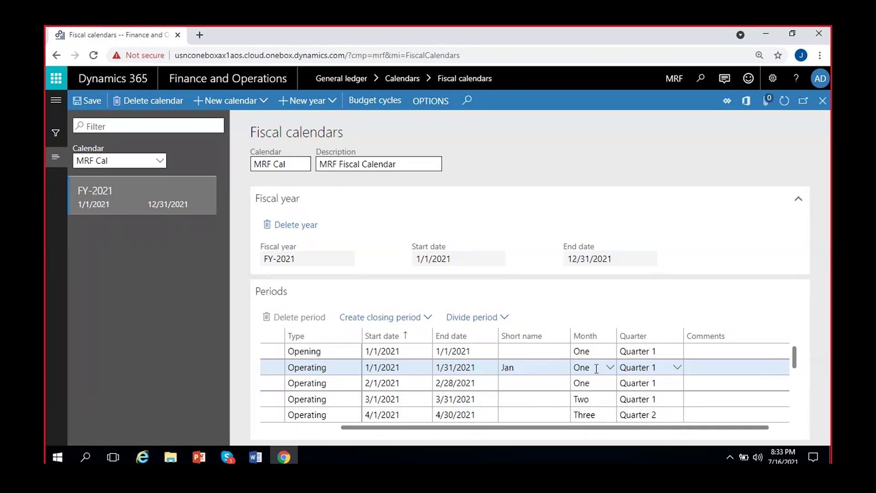
{"action": "left_click", "coordinate": [527, 368]}
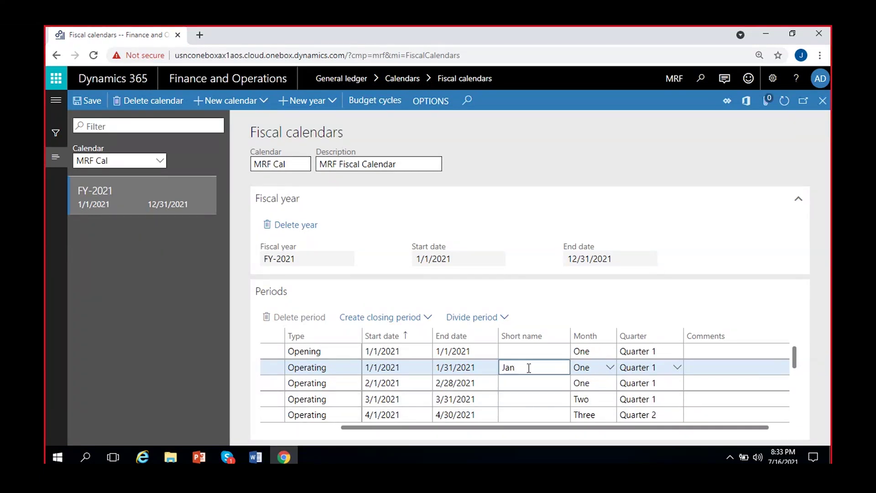
{"action": "left_click", "coordinate": [603, 383]}
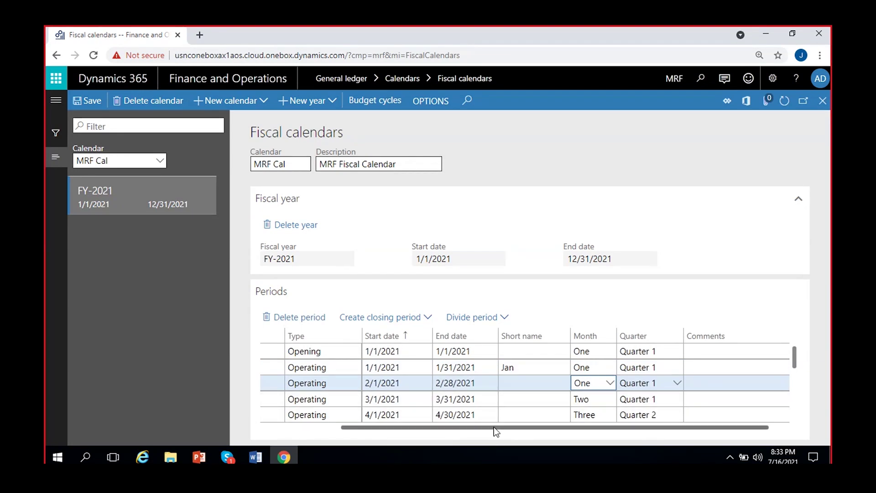
Delete the fiscal year FY-2021 from MRF Cal and confirm the deletion.
{"action": "left_click_drag", "start_coordinate": [494, 426], "coordinate": [258, 439]}
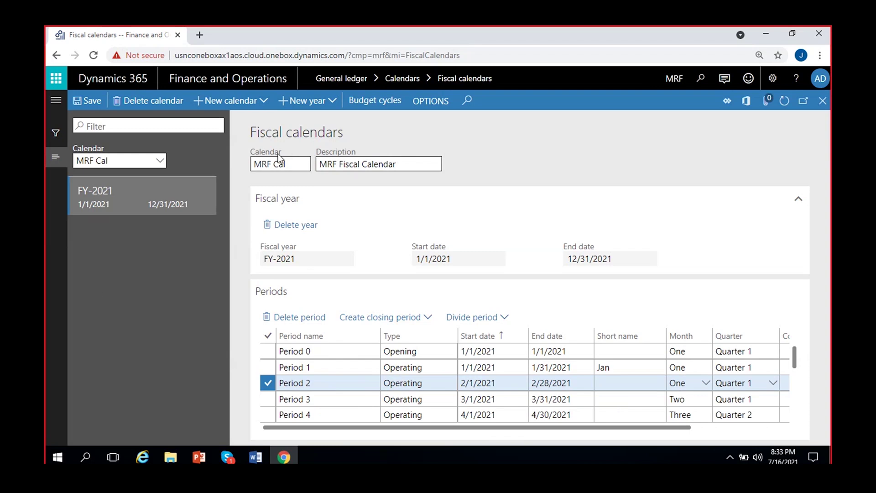
{"action": "left_click", "coordinate": [293, 224]}
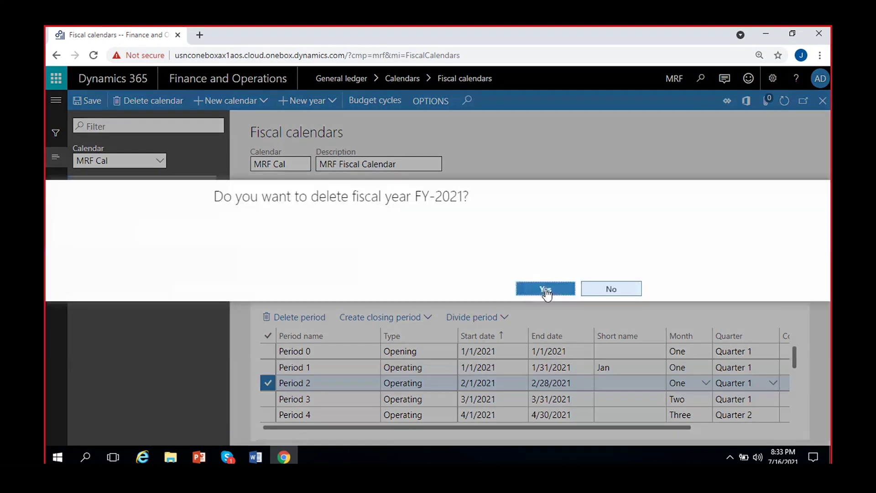
{"action": "left_click", "coordinate": [546, 290]}
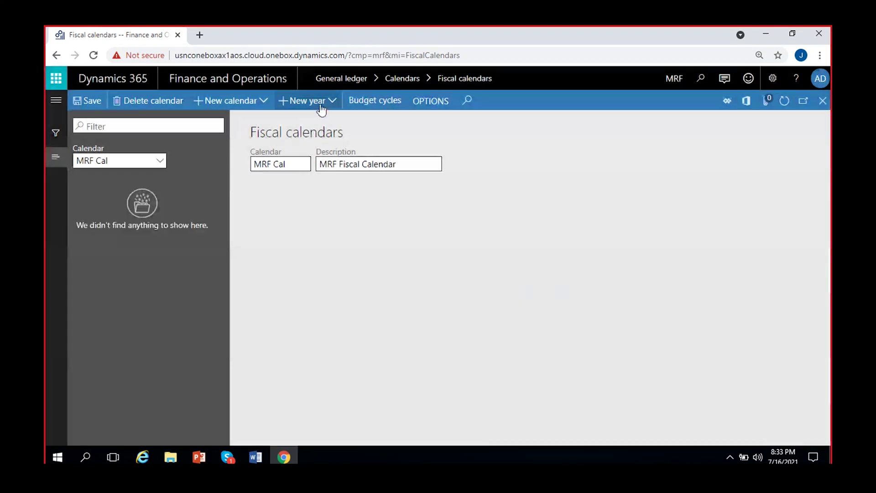
Create the fiscal year FY-2021 in MRF Cal, running 1/1/2021 to 12/31/2021 with one-month periods.
{"action": "left_click", "coordinate": [320, 105]}
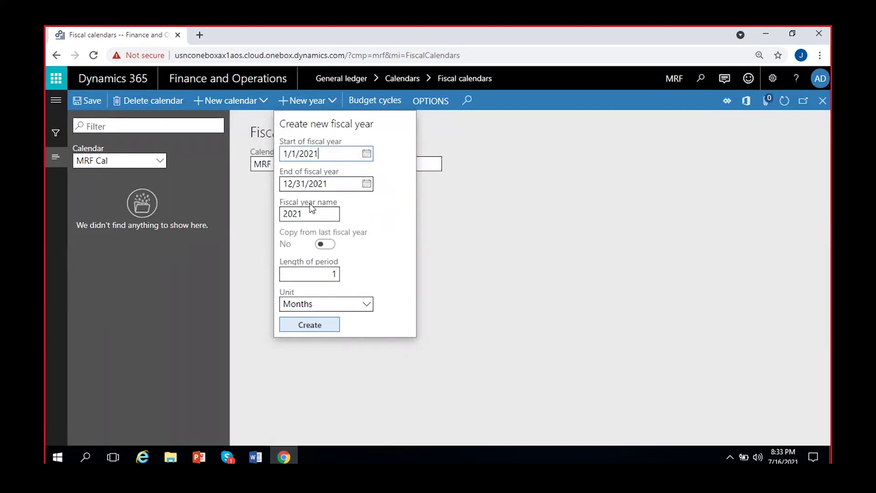
{"action": "left_click", "coordinate": [284, 214]}
{"action": "type", "text": "F"}
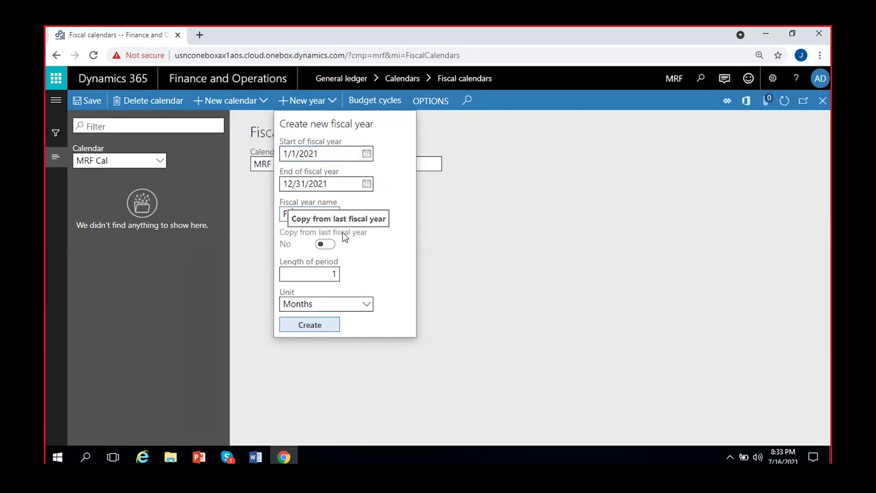
{"action": "type", "text": "Y-2021"}
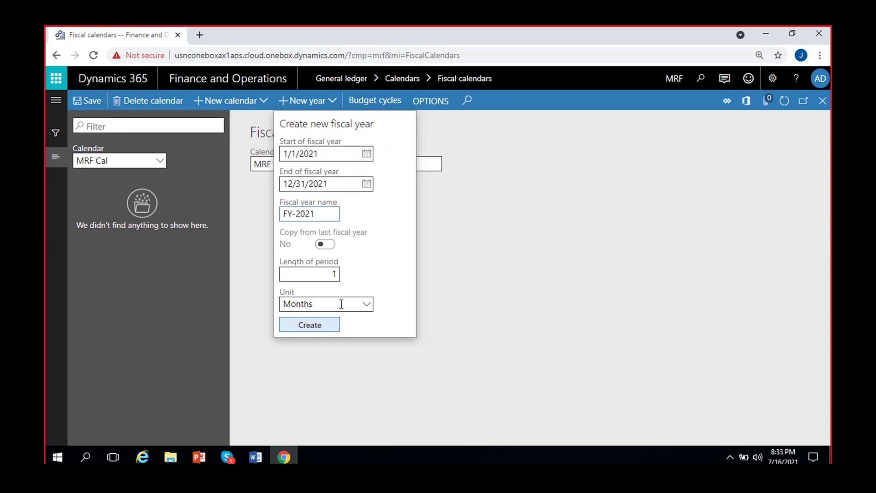
{"action": "left_click", "coordinate": [328, 326]}
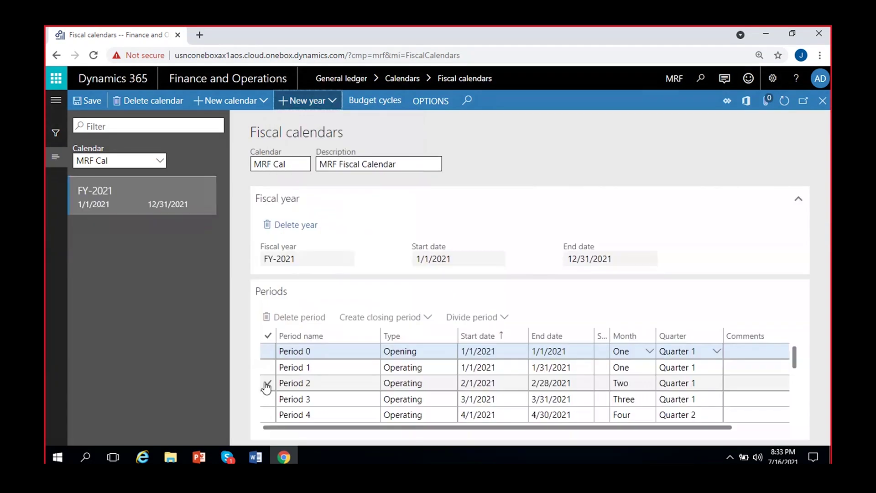
Examine the start date, month and quarter of the FY-2021 periods, from the opening period through the closing period.
{"action": "left_click", "coordinate": [268, 367]}
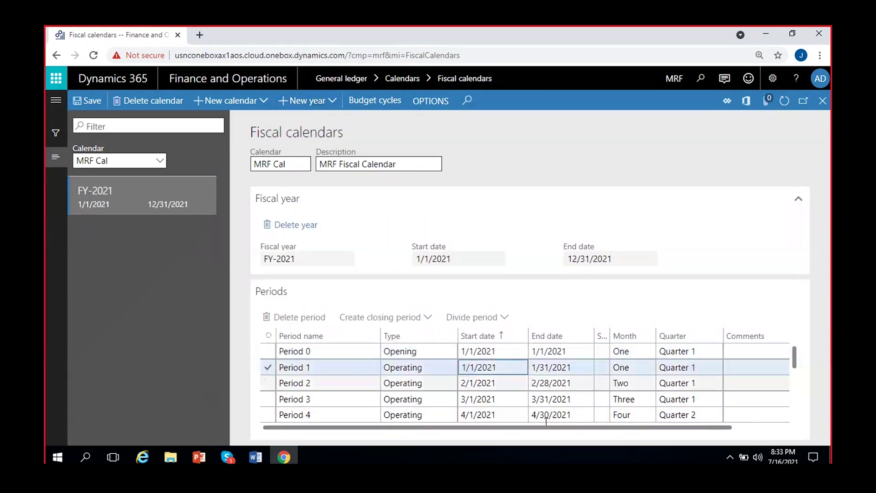
{"action": "left_click_drag", "start_coordinate": [541, 429], "coordinate": [617, 428]}
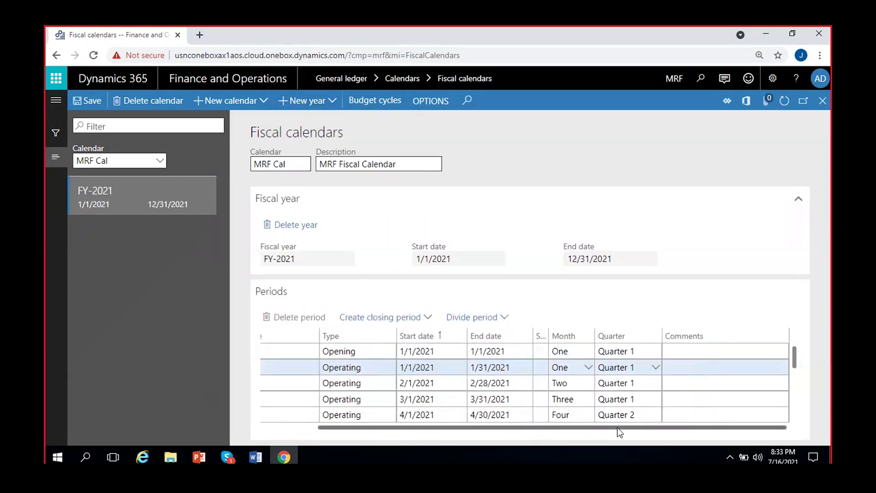
{"action": "left_click", "coordinate": [560, 370]}
{"action": "left_click", "coordinate": [432, 367]}
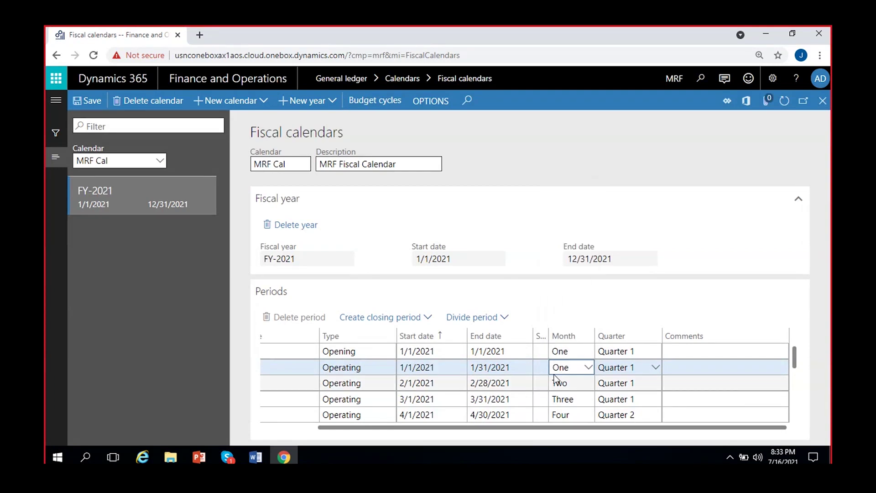
{"action": "left_click", "coordinate": [565, 384]}
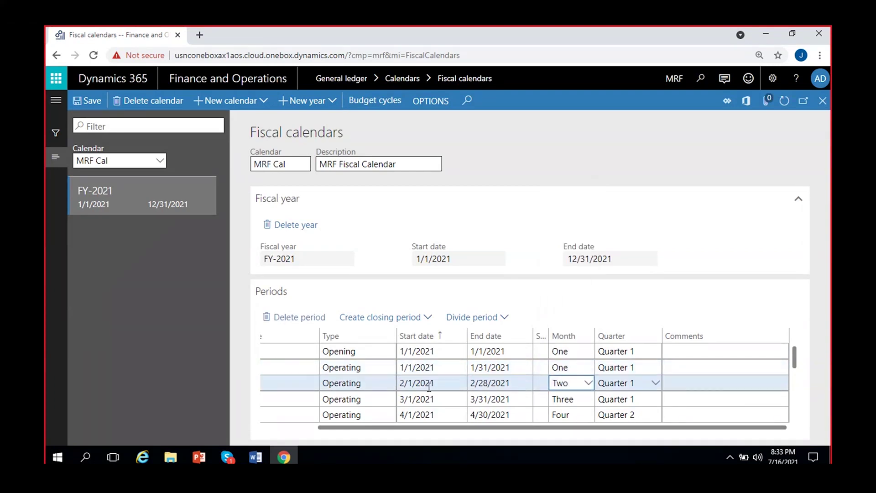
{"action": "left_click", "coordinate": [571, 404]}
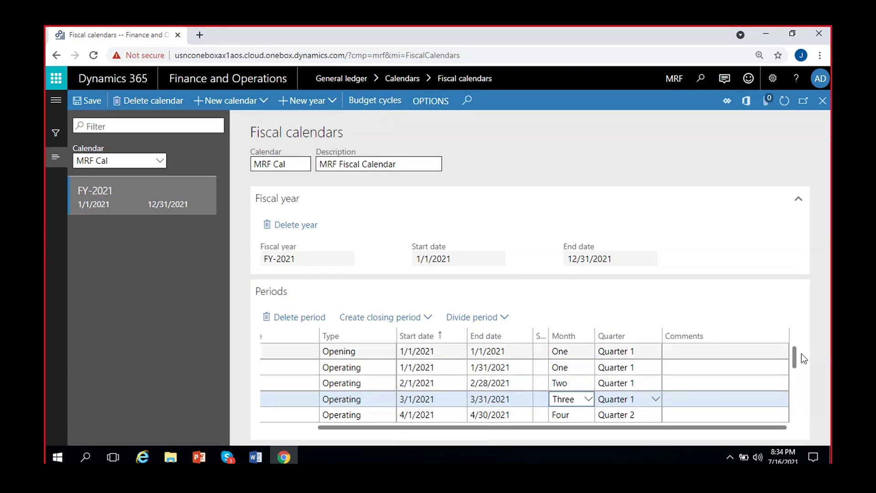
{"action": "scroll", "coordinate": [796, 359], "scroll_direction": "down", "scroll_amount": 2}
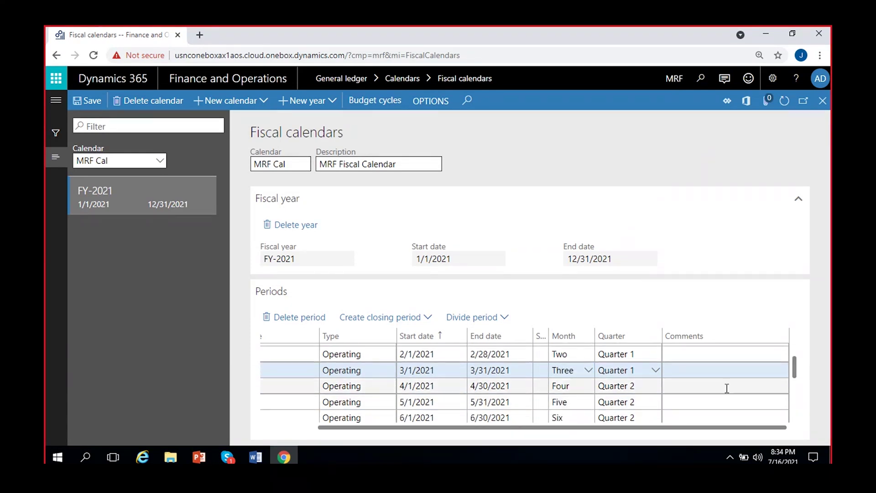
{"action": "left_click_drag", "start_coordinate": [792, 362], "coordinate": [793, 401]}
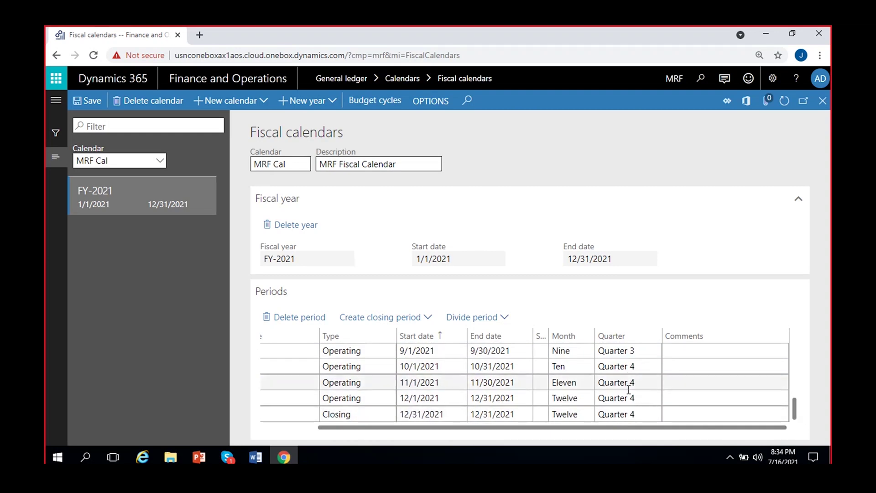
{"action": "left_click_drag", "start_coordinate": [795, 413], "coordinate": [796, 346]}
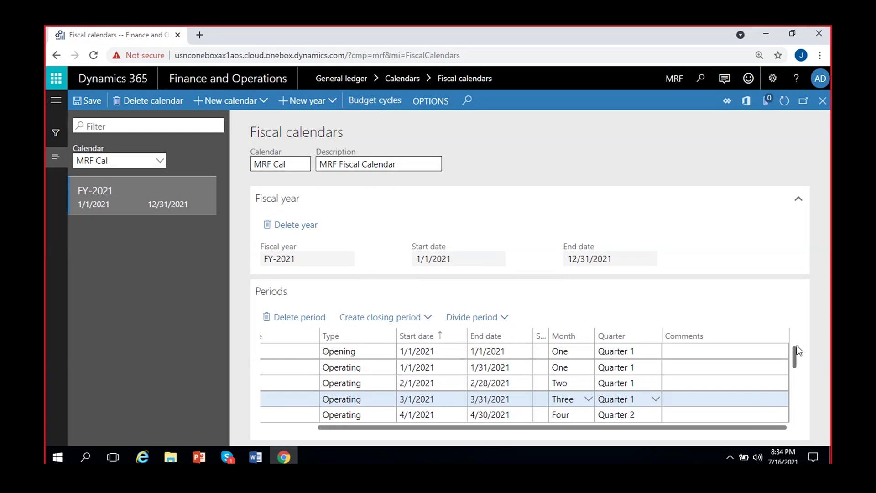
Review the comments fields of Period 0, Period 1 and Period 2.
{"action": "left_click", "coordinate": [700, 351]}
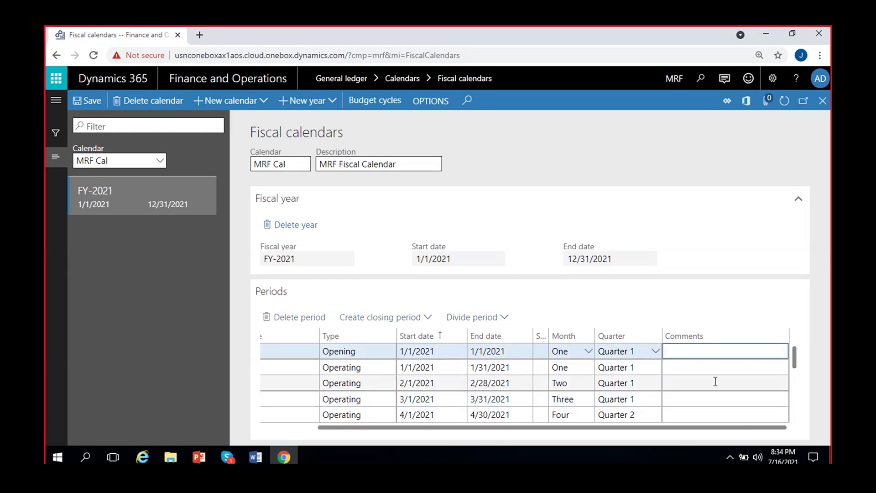
{"action": "left_click", "coordinate": [691, 368]}
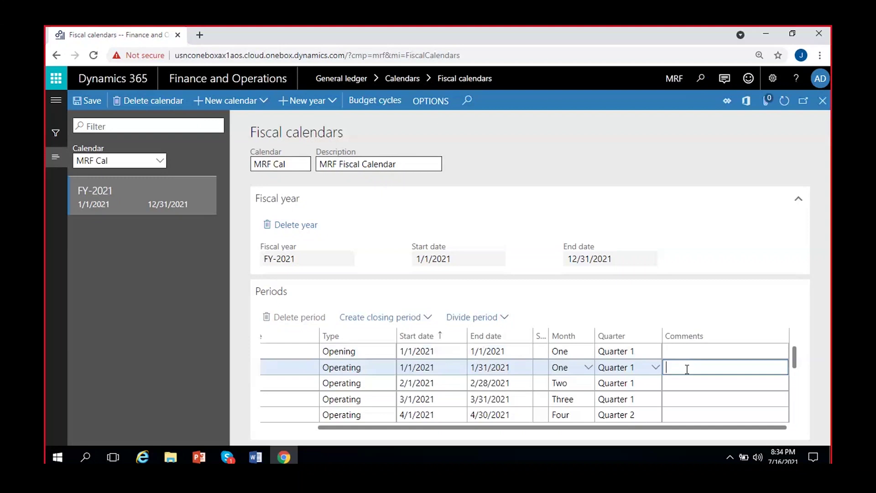
{"action": "left_click", "coordinate": [703, 383]}
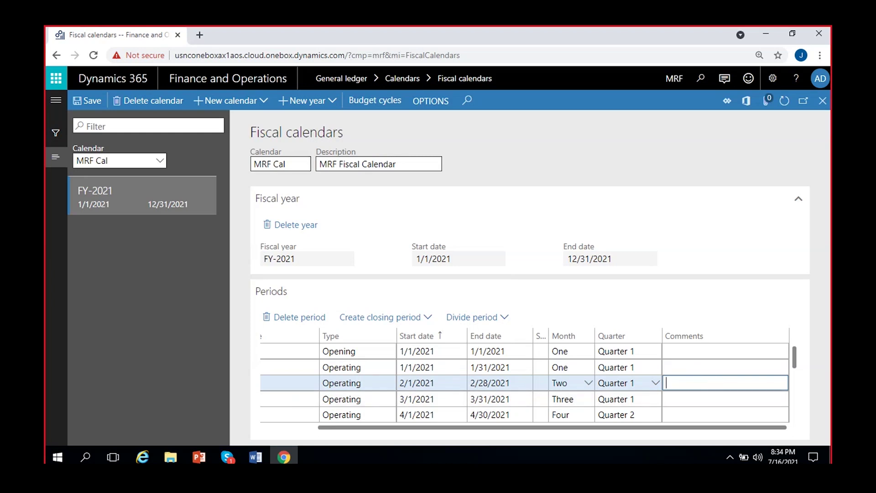
{"action": "left_click", "coordinate": [710, 427]}
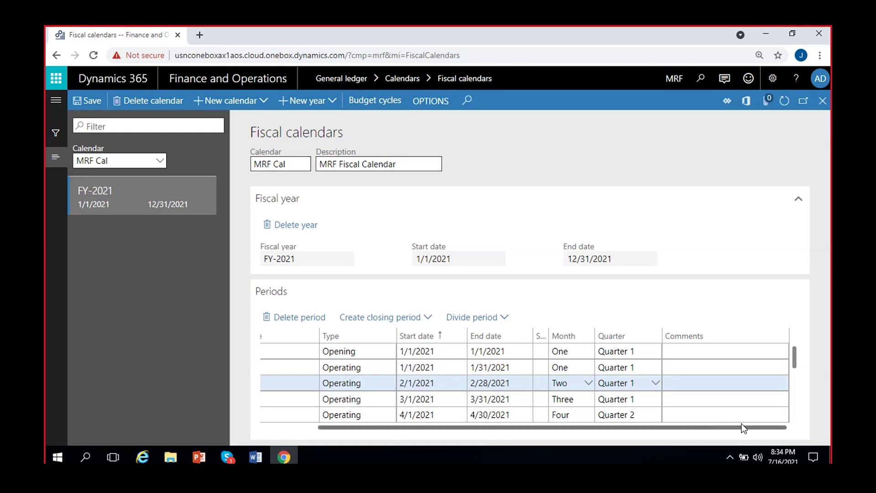
Narrow the Period name column slightly and look through the list of existing fiscal calendars.
{"action": "left_click_drag", "start_coordinate": [731, 432], "coordinate": [498, 432]}
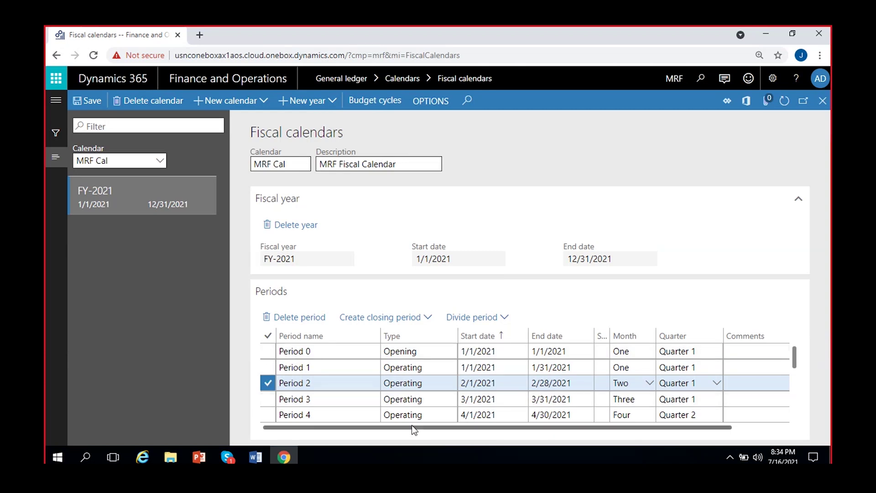
{"action": "left_click_drag", "start_coordinate": [375, 337], "coordinate": [364, 338]}
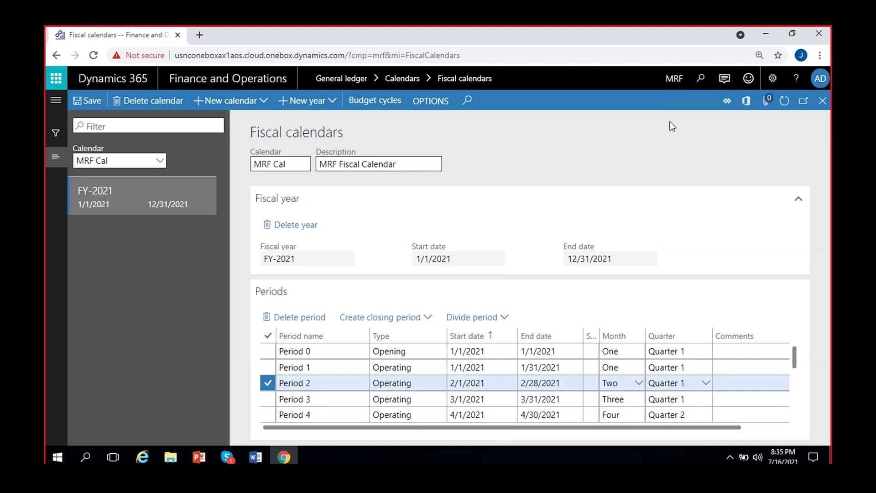
{"action": "left_click", "coordinate": [161, 166]}
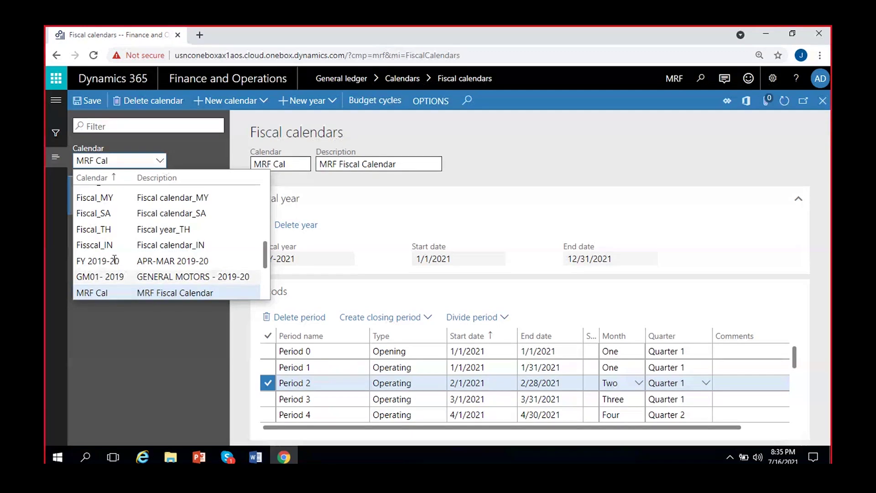
{"action": "left_click", "coordinate": [164, 363]}
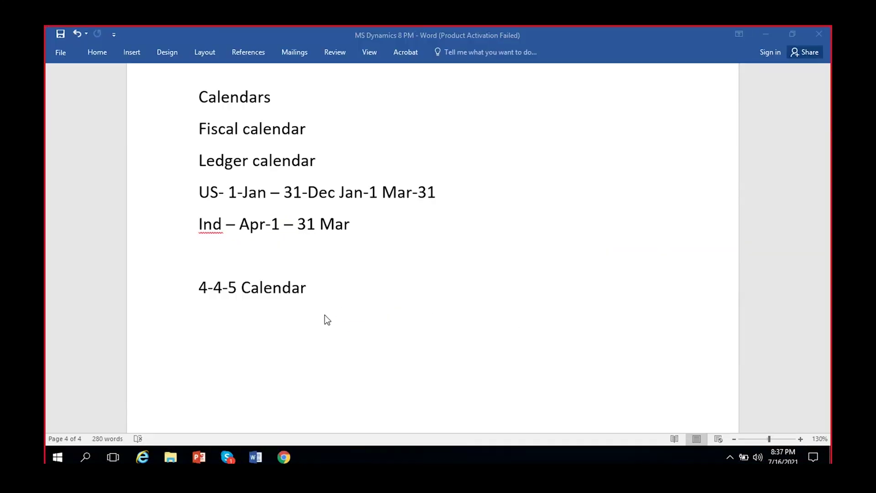
Switch to the Word notes and insert "5-4-4 04 4-5-4" before the word Calendar on the 4-4-5 line.
{"action": "left_click", "coordinate": [324, 283]}
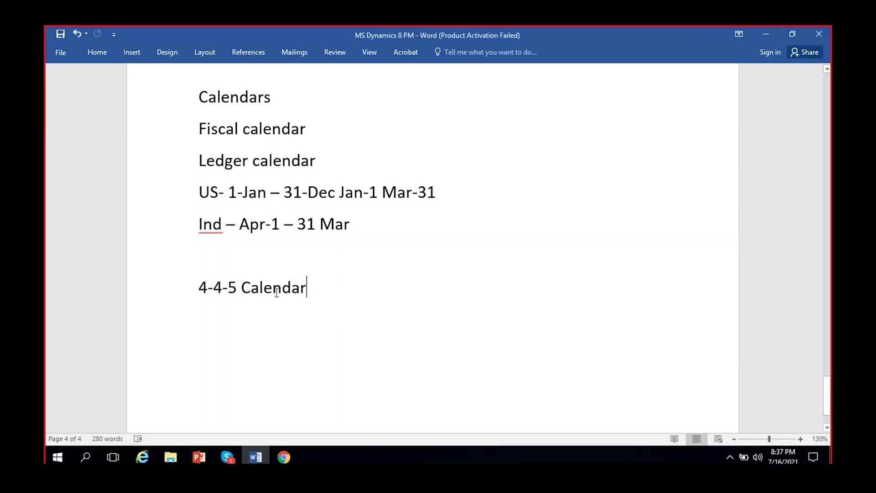
{"action": "key", "text": "ctrl+Left"}
{"action": "type", "text": "5-4"}
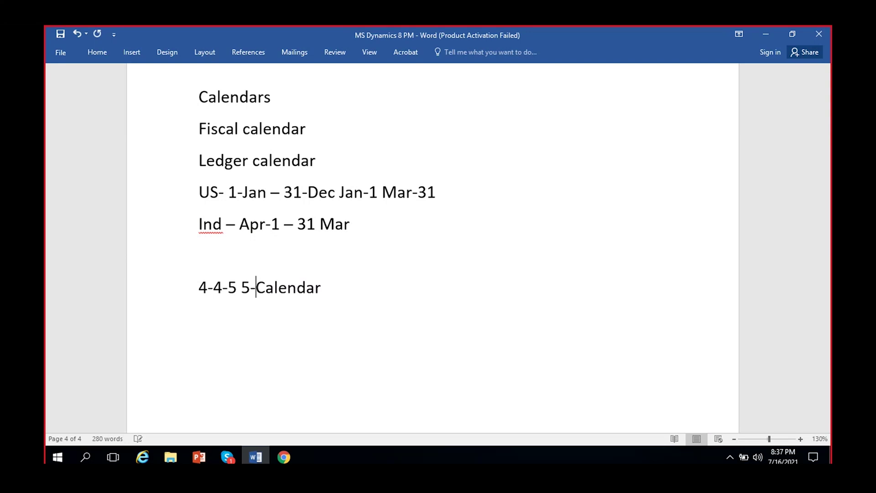
{"action": "type", "text": "-4 04"}
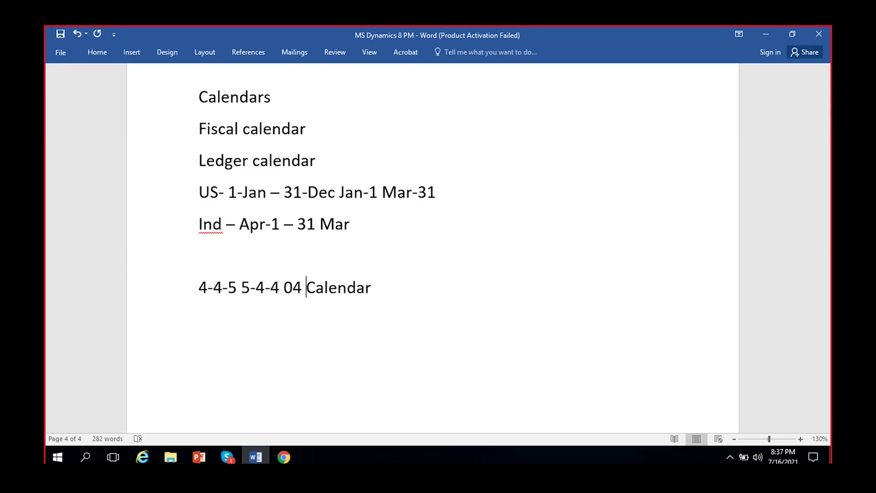
{"action": "type", "text": " 4-"}
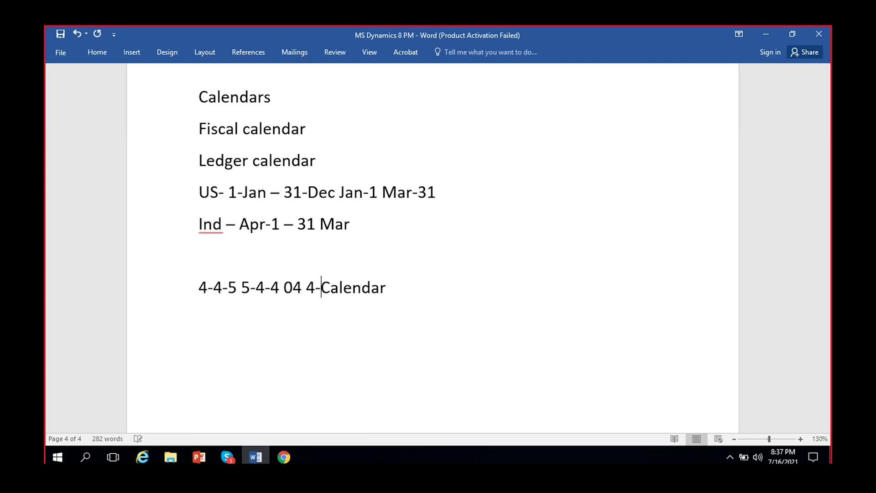
{"action": "type", "text": "5"}
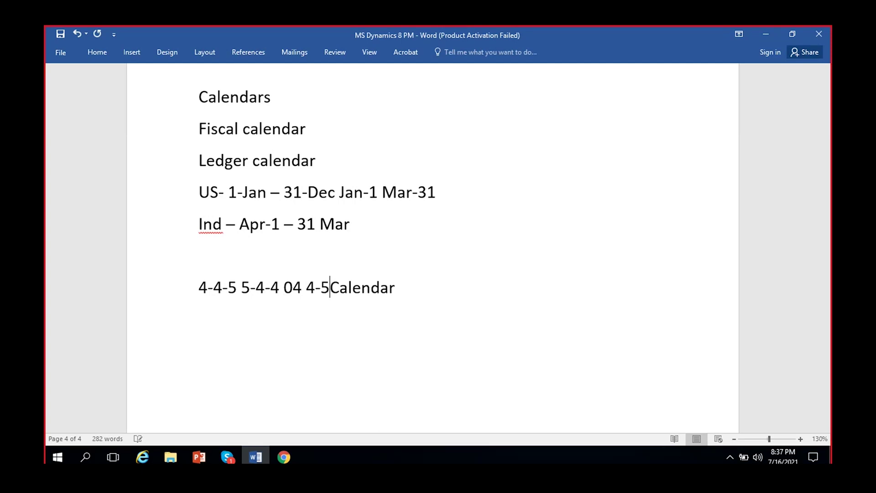
{"action": "type", "text": "-4"}
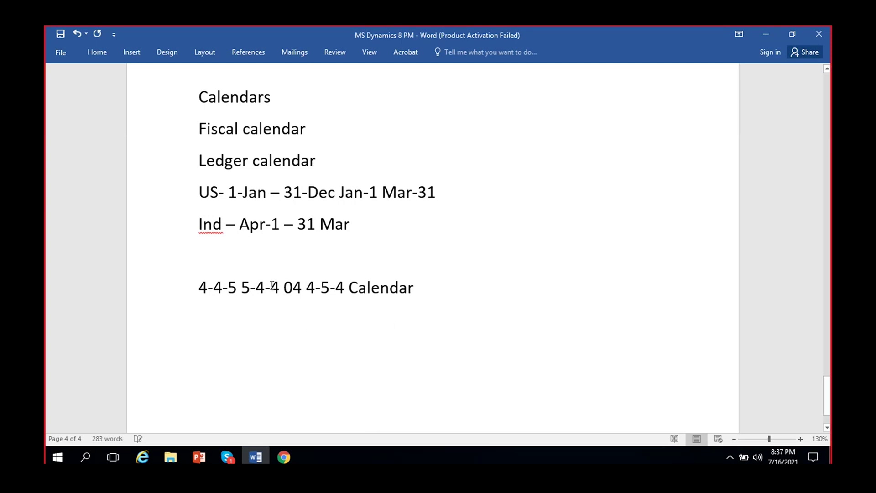
Make 4-4-5 bold and replace the mistyped "04" between 5-4-4 and 4-5-4 with "or".
{"action": "left_click_drag", "start_coordinate": [201, 285], "coordinate": [234, 283]}
{"action": "key", "text": "ctrl+b"}
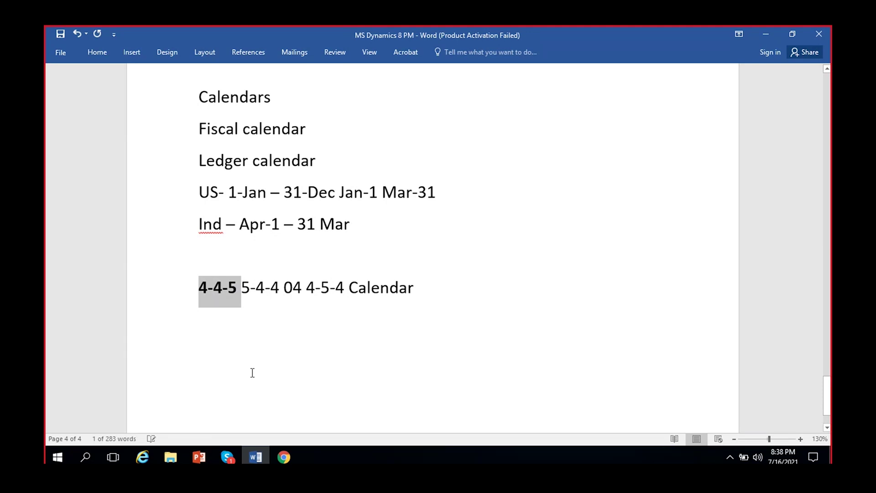
{"action": "left_click", "coordinate": [293, 294]}
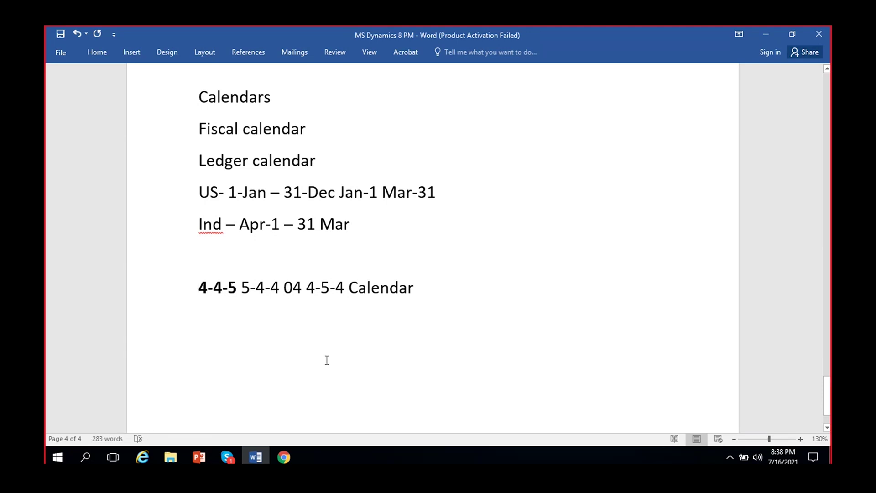
{"action": "key", "text": "BackSpace"}
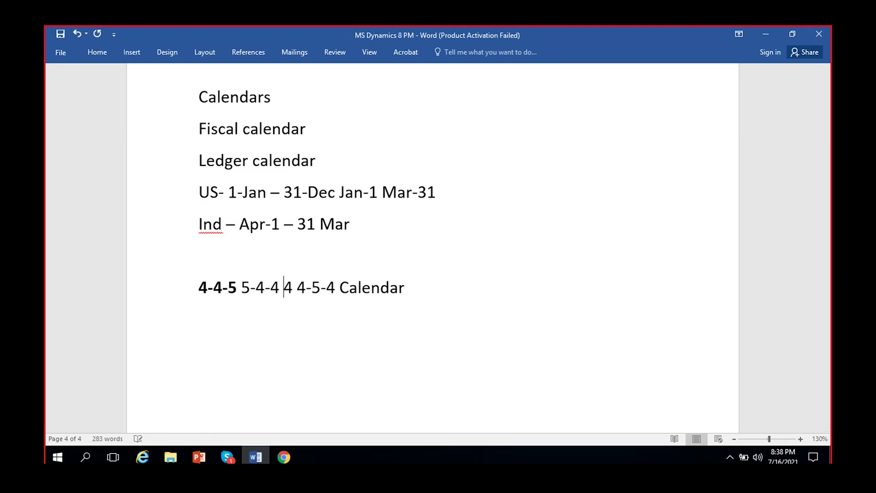
{"action": "key", "text": "Delete"}
{"action": "type", "text": "or"}
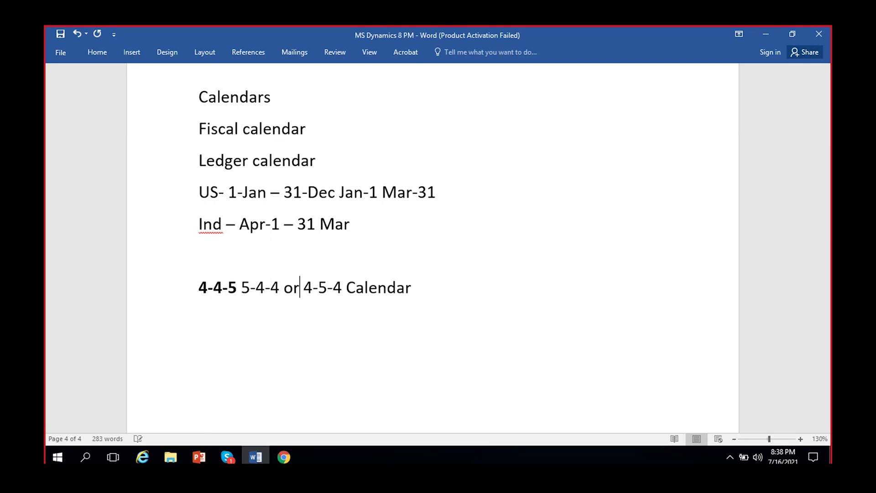
Insert "or" between 4-4-5 and 5-4-4 on the calendar patterns line.
{"action": "key", "text": "Left"}
{"action": "key", "text": "Left"}
{"action": "key", "text": "Left"}
{"action": "key", "text": "Left"}
{"action": "key", "text": "Left"}
{"action": "key", "text": "Left"}
{"action": "key", "text": "Left"}
{"action": "key", "text": "Left"}
{"action": "type", "text": "or"}
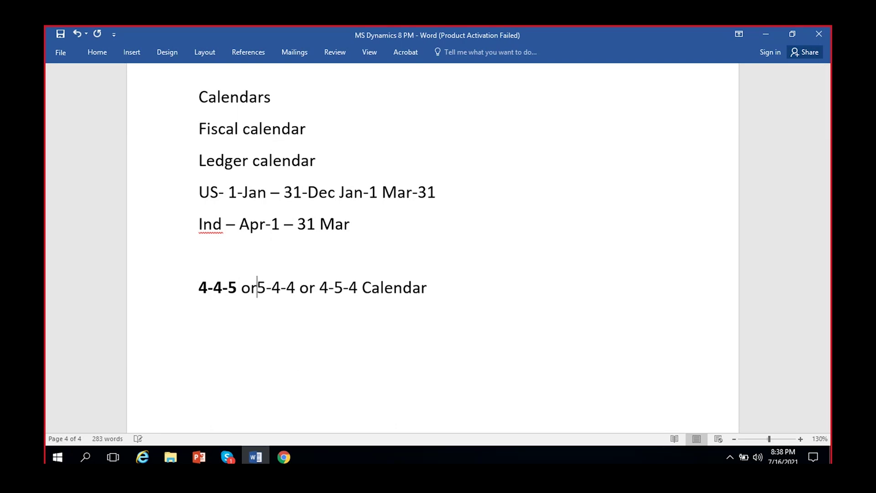
Add a new line below the calendar patterns reading "4 weeks , 4 weeks , 5 weeks".
{"action": "left_click", "coordinate": [489, 294]}
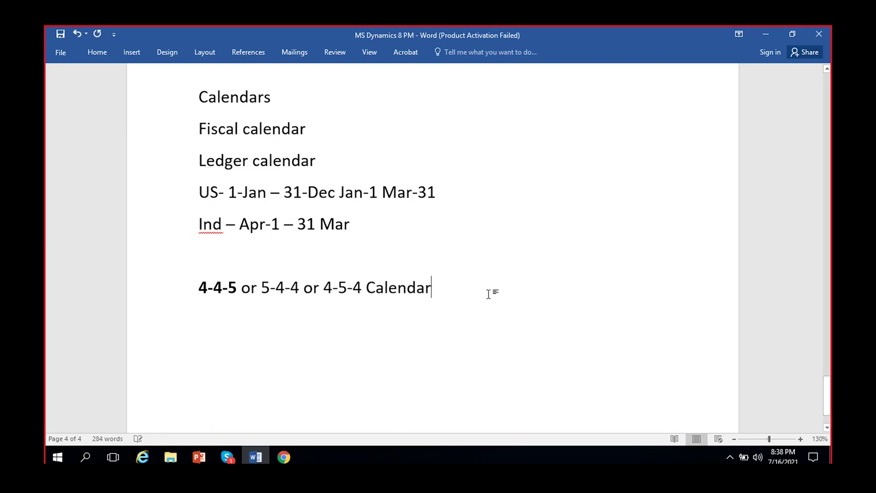
{"action": "key", "text": "Return"}
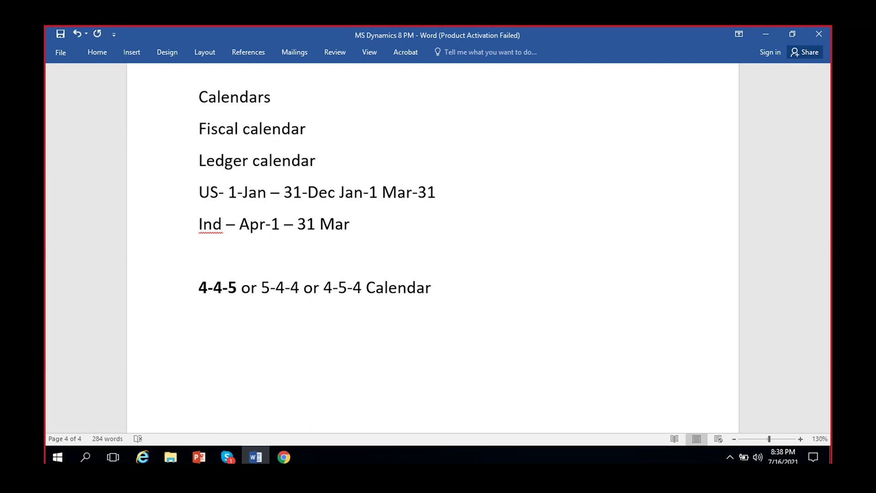
{"action": "type", "text": "4 weeks , 4 weeks "}
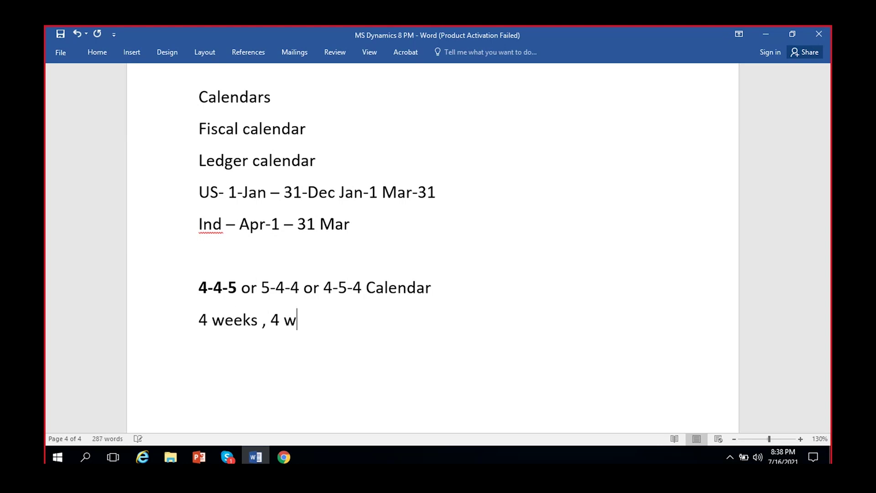
{"action": "type", "text": ", 5 weeks"}
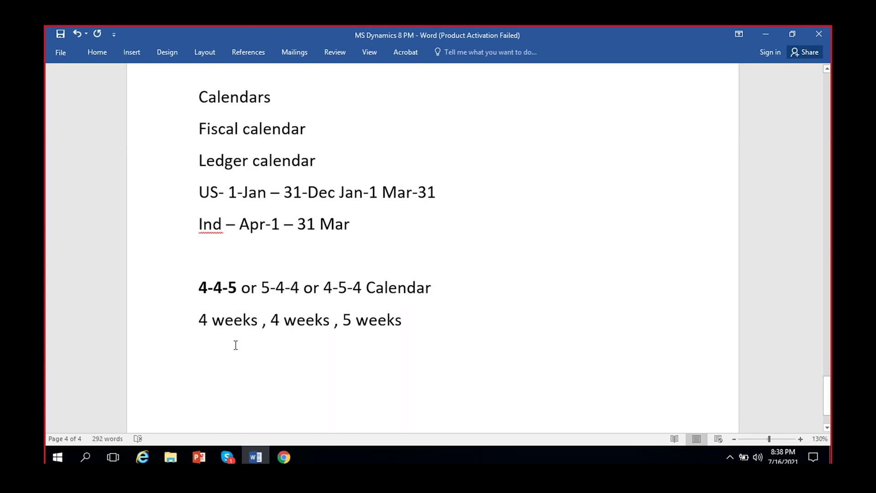
Add a line below the weeks line reading "28 + 28 + 35 = 91".
{"action": "key", "text": "Return"}
{"action": "type", "text": "2"}
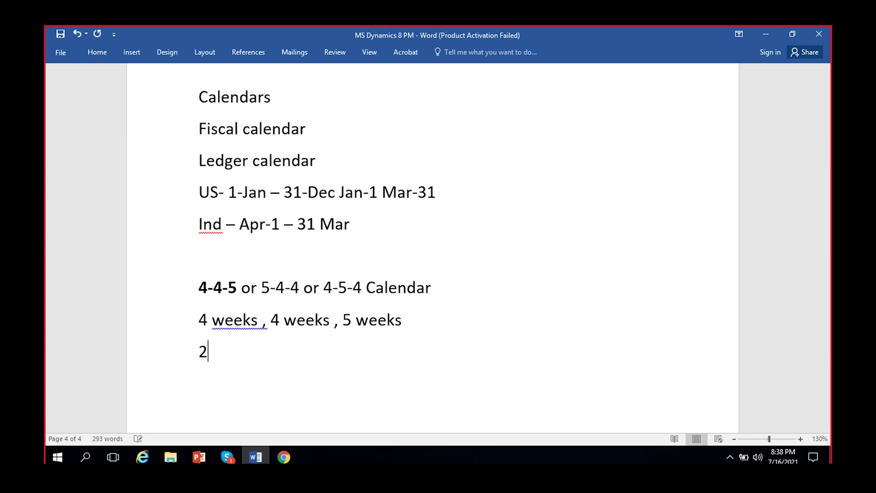
{"action": "type", "text": "8 + 28 + 3"}
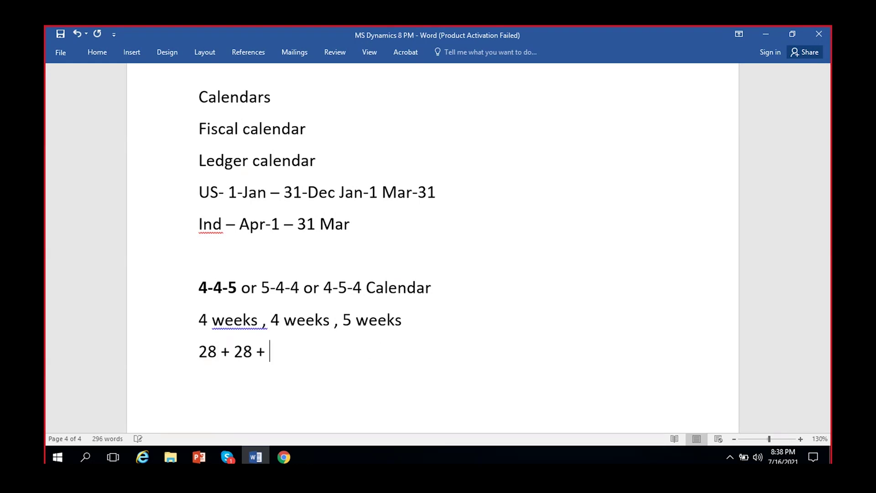
{"action": "type", "text": "5"}
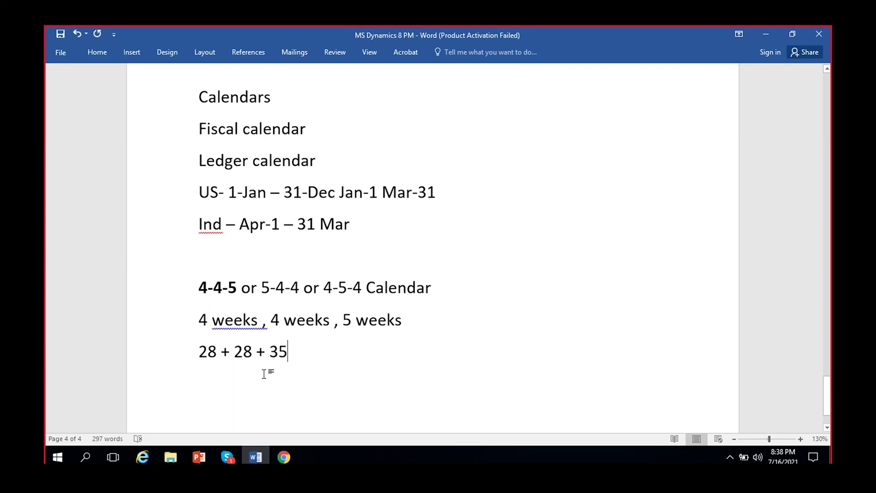
{"action": "left_click", "coordinate": [221, 285]}
{"action": "left_click", "coordinate": [226, 319]}
{"action": "left_click", "coordinate": [299, 320]}
{"action": "left_click", "coordinate": [378, 319]}
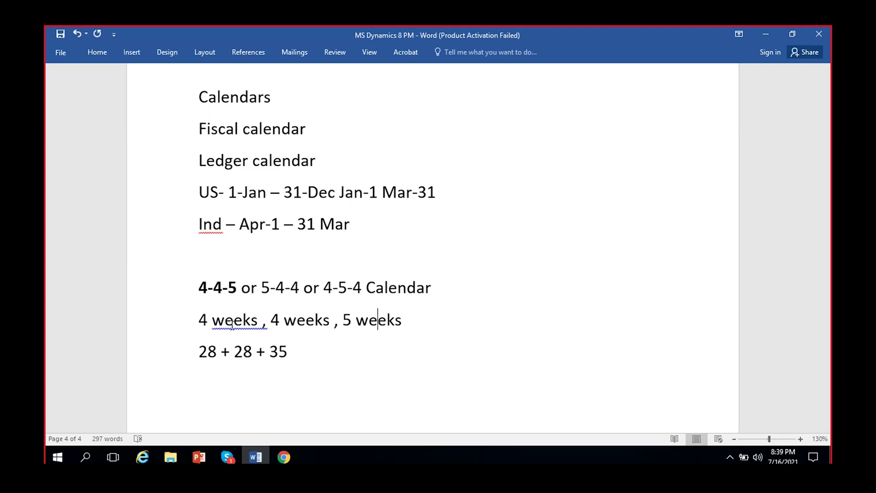
{"action": "left_click", "coordinate": [327, 360]}
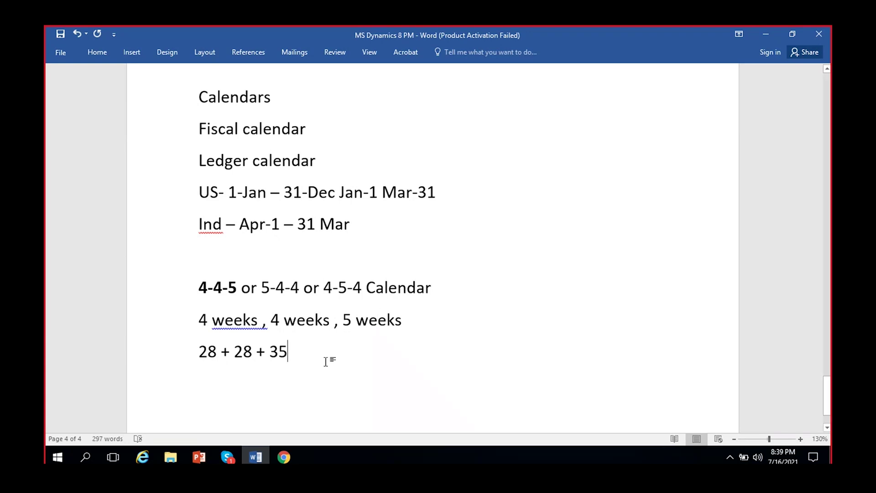
{"action": "type", "text": "="}
{"action": "type", "text": "91"}
{"action": "mouse_move", "coordinate": [285, 457]}
{"action": "left_click", "coordinate": [242, 351]}
{"action": "left_click", "coordinate": [285, 353]}
{"action": "left_click_drag", "start_coordinate": [344, 352], "coordinate": [221, 370]}
Duplicate the "28 + 28 + 35 = 91" line directly below the original.
{"action": "left_click", "coordinate": [356, 365]}
{"action": "key", "text": "Return"}
{"action": "type", "text": "28"}
{"action": "left_click_drag", "start_coordinate": [201, 351], "coordinate": [325, 351]}
{"action": "key", "text": "ctrl+c"}
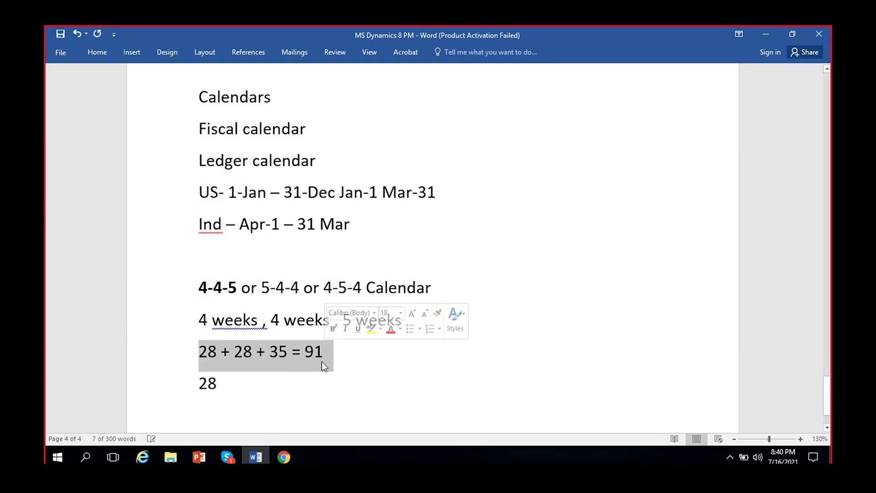
{"action": "left_click", "coordinate": [233, 388]}
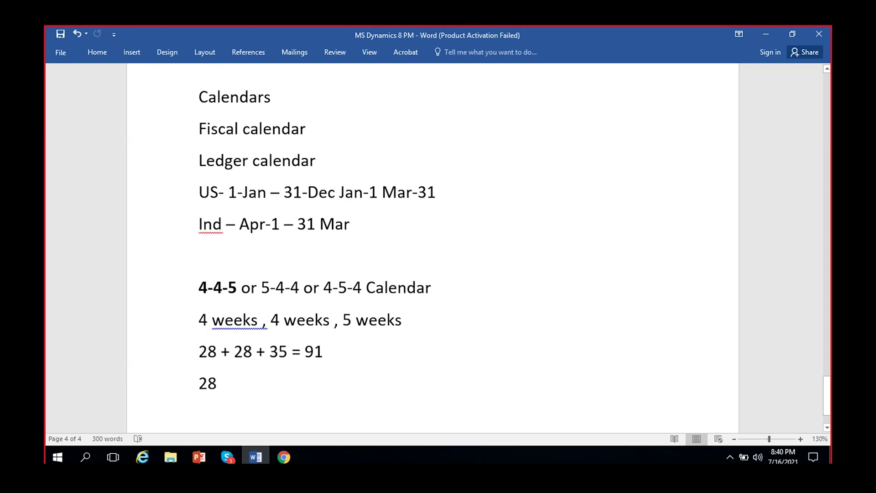
{"action": "key", "text": "BackSpace"}
{"action": "key", "text": "BackSpace"}
{"action": "key", "text": "ctrl+v"}
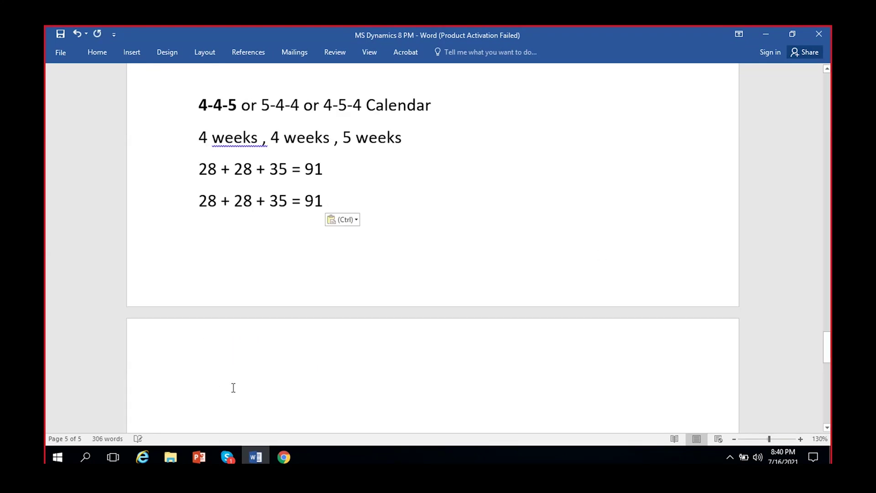
{"action": "type", "text": "91"}
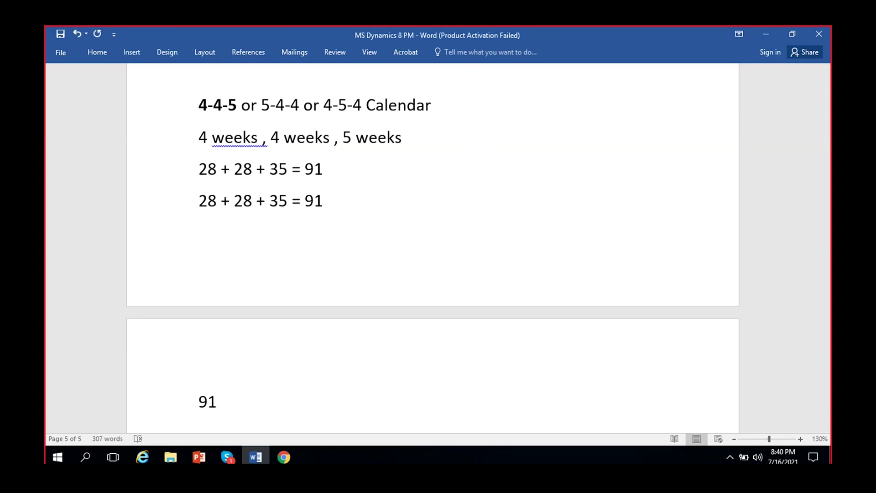
{"action": "key", "text": "BackSpace"}
{"action": "key", "text": "BackSpace"}
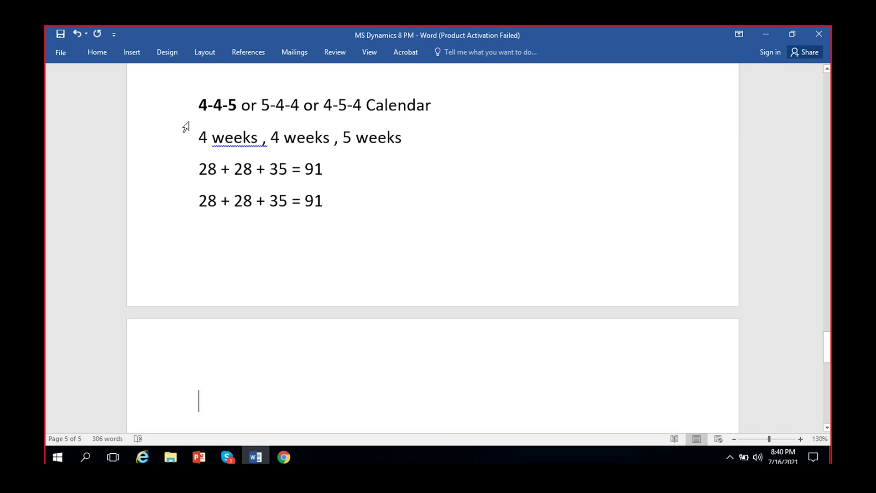
{"action": "left_click", "coordinate": [218, 168]}
{"action": "left_click", "coordinate": [338, 206]}
{"action": "scroll", "coordinate": [323, 239], "scroll_direction": "up", "scroll_amount": 2}
{"action": "scroll", "coordinate": [317, 352], "scroll_direction": "down", "scroll_amount": 2}
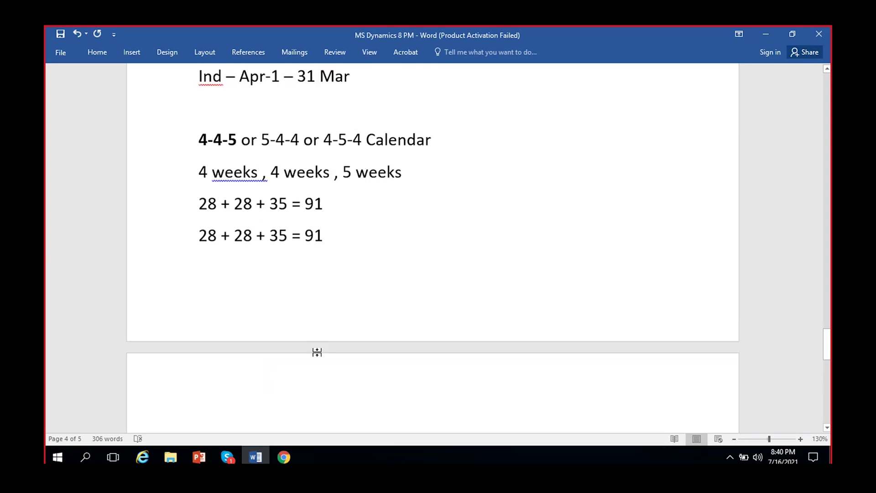
{"action": "left_click", "coordinate": [252, 375]}
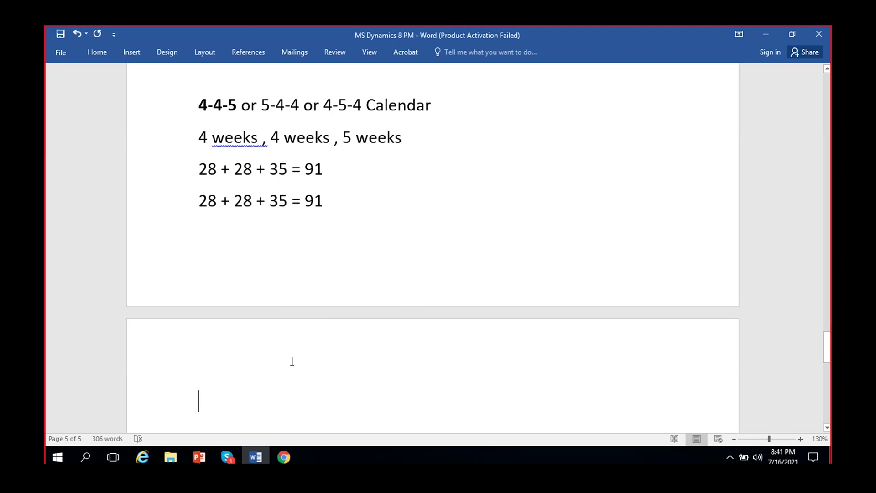
{"action": "scroll", "coordinate": [292, 361], "scroll_direction": "down", "scroll_amount": 1}
{"action": "left_click", "coordinate": [209, 134]}
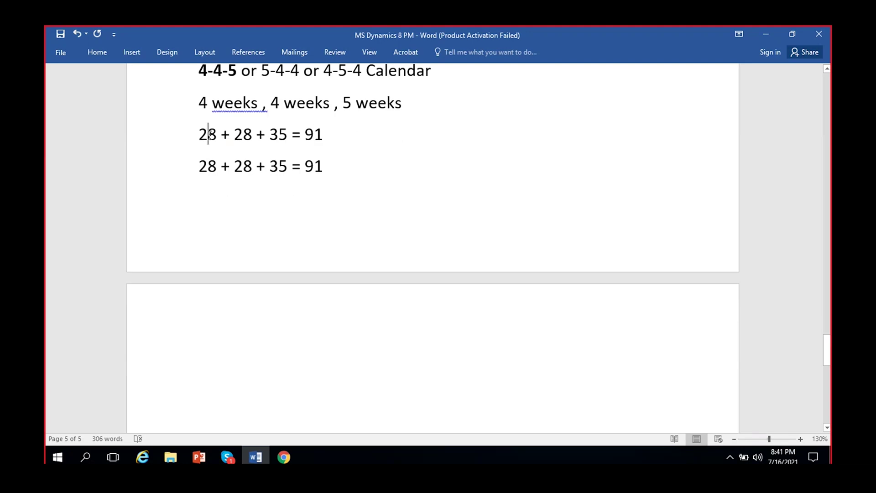
{"action": "double_click", "coordinate": [209, 134]}
{"action": "left_click", "coordinate": [209, 135]}
Write the first period's range "1-Jan-21 – 28-Jan" on the new page and start another line.
{"action": "left_click", "coordinate": [254, 374]}
{"action": "type", "text": "1"}
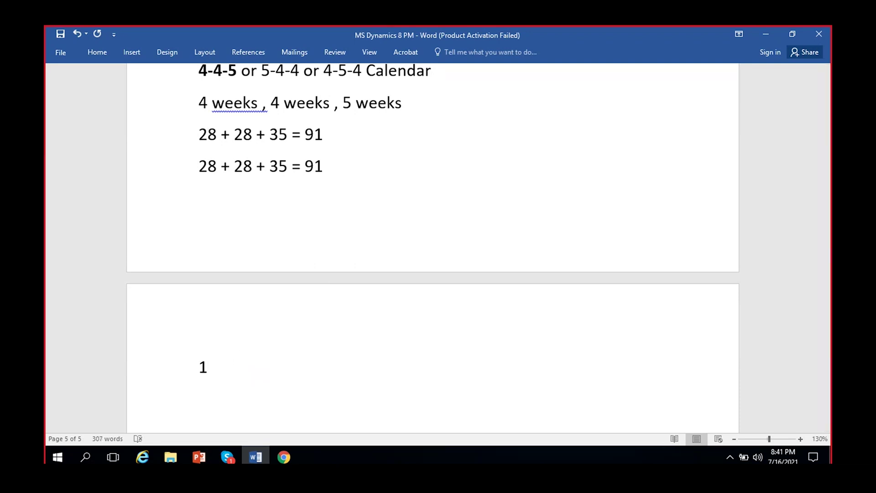
{"action": "type", "text": "-Jan-21 – 28 -"}
{"action": "type", "text": "28-"}
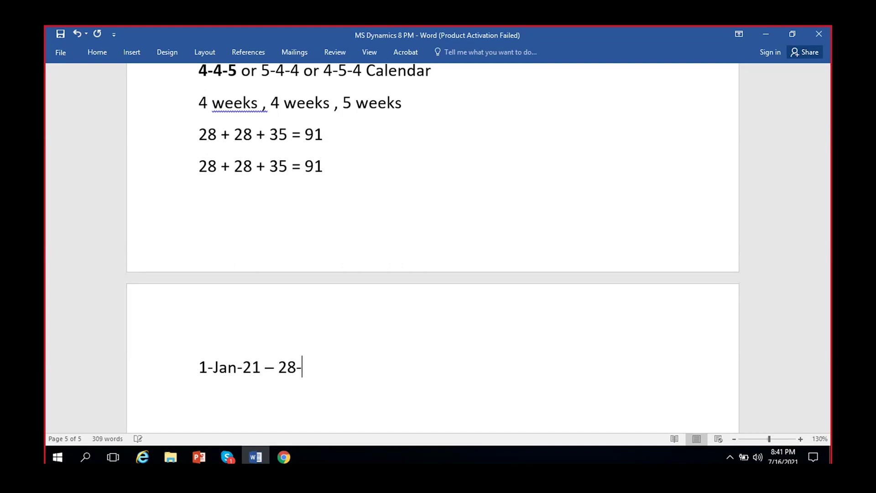
{"action": "type", "text": "Jam"}
{"action": "key", "text": "BackSpace"}
{"action": "type", "text": "n"}
{"action": "key", "text": "Return"}
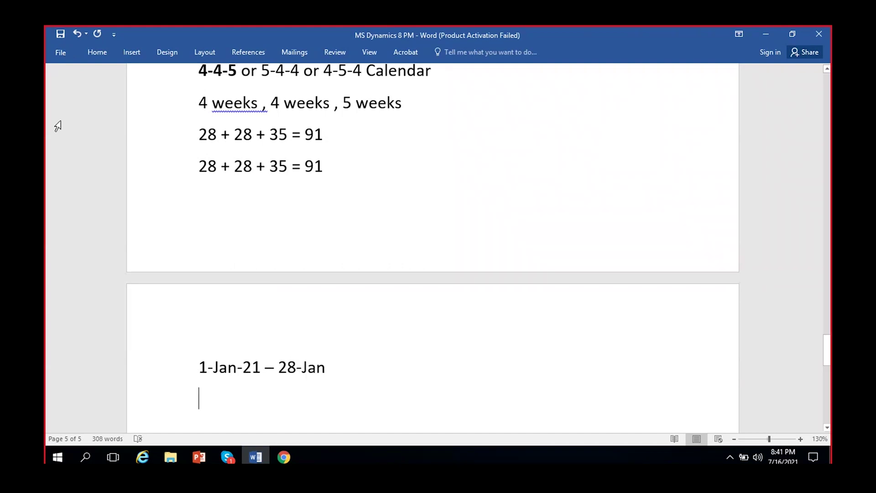
Append the label "– Operating-1" to the end of the 1-Jan-21 – 28-Jan line.
{"action": "double_click", "coordinate": [242, 135]}
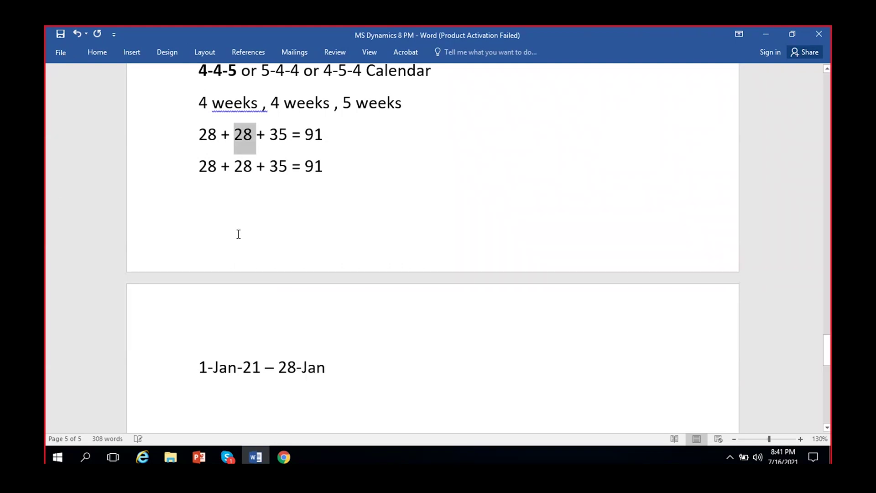
{"action": "left_click", "coordinate": [196, 368]}
{"action": "left_click", "coordinate": [387, 376]}
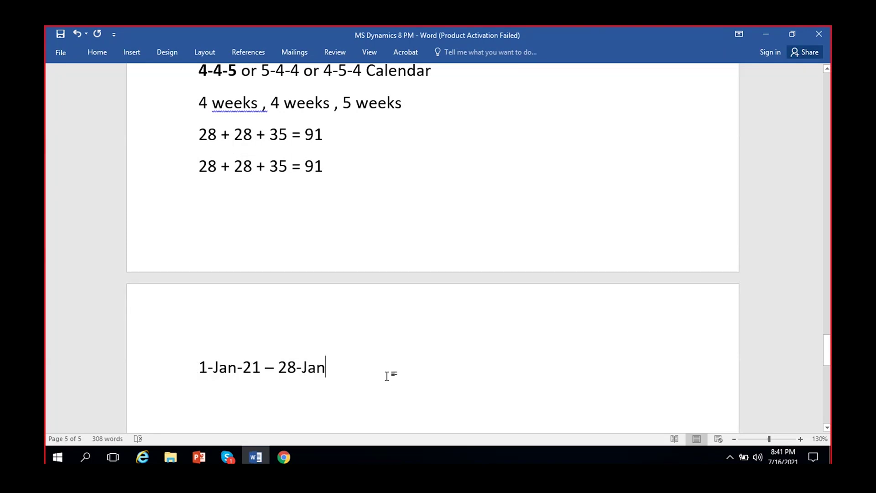
{"action": "type", "text": "- oP"}
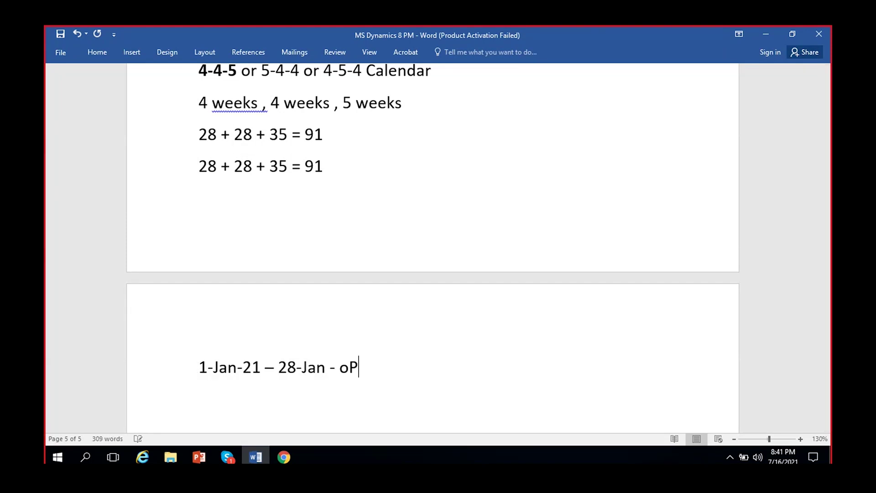
{"action": "type", "text": "ERATIO"}
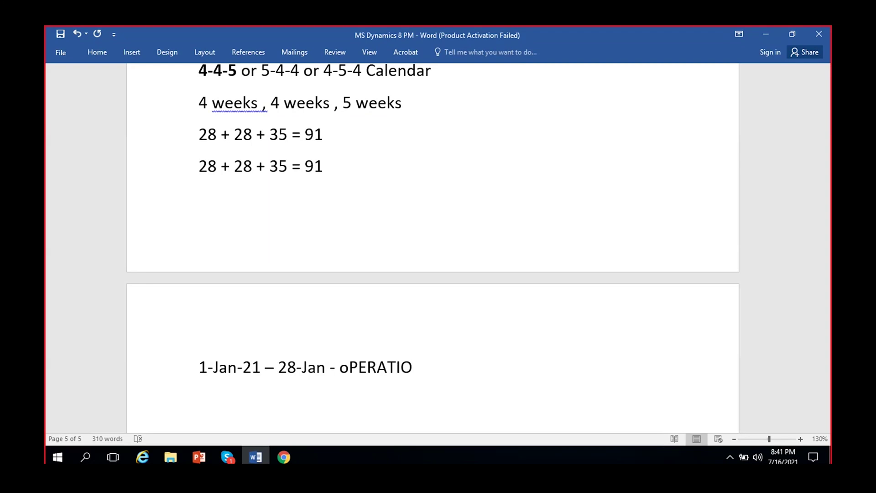
{"action": "key", "text": "BackSpace"}
{"action": "key", "text": "BackSpace"}
{"action": "key", "text": "BackSpace"}
{"action": "key", "text": "BackSpace"}
{"action": "key", "text": "BackSpace"}
{"action": "key", "text": "BackSpace"}
{"action": "key", "text": "BackSpace"}
{"action": "type", "text": "O"}
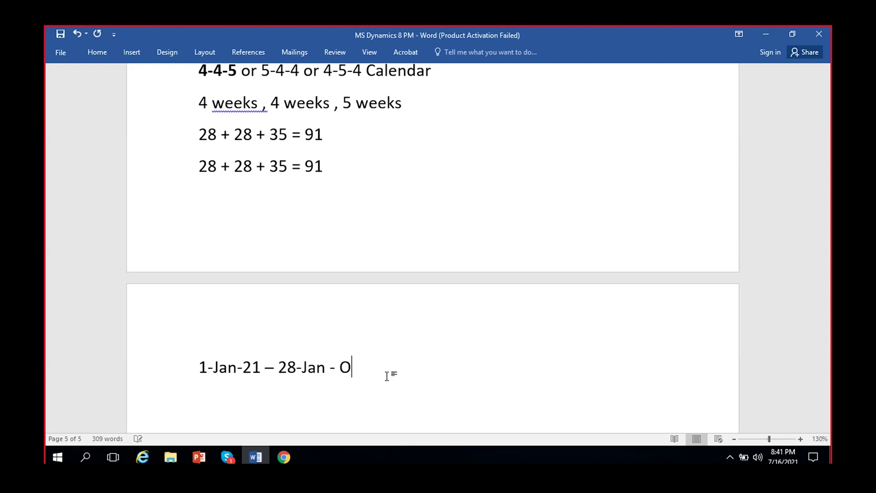
{"action": "type", "text": "perating-"}
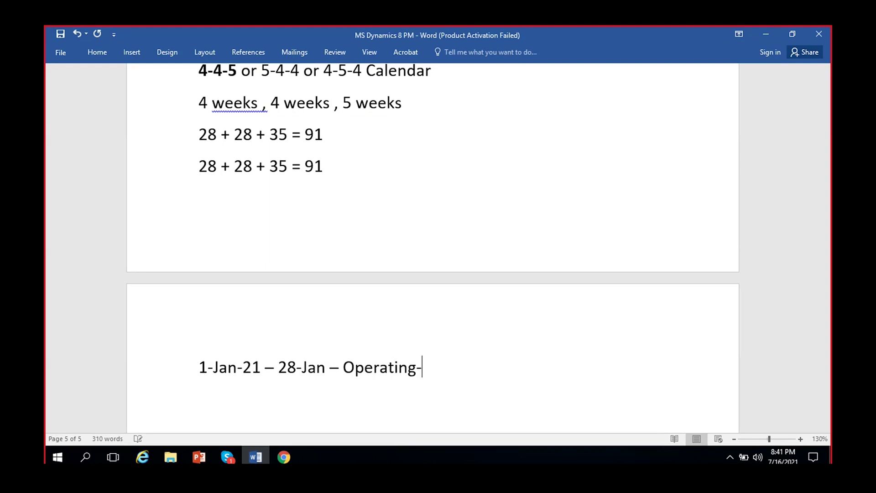
{"action": "type", "text": "1"}
Add a second period line reading "29-Jan – 25-Feb – Operating -2" below the first period.
{"action": "key", "text": "Return"}
{"action": "type", "text": "29_ja"}
{"action": "type", "text": "n"}
{"action": "key", "text": "BackSpace"}
{"action": "key", "text": "BackSpace"}
{"action": "key", "text": "BackSpace"}
{"action": "key", "text": "BackSpace"}
{"action": "type", "text": "-Jan"}
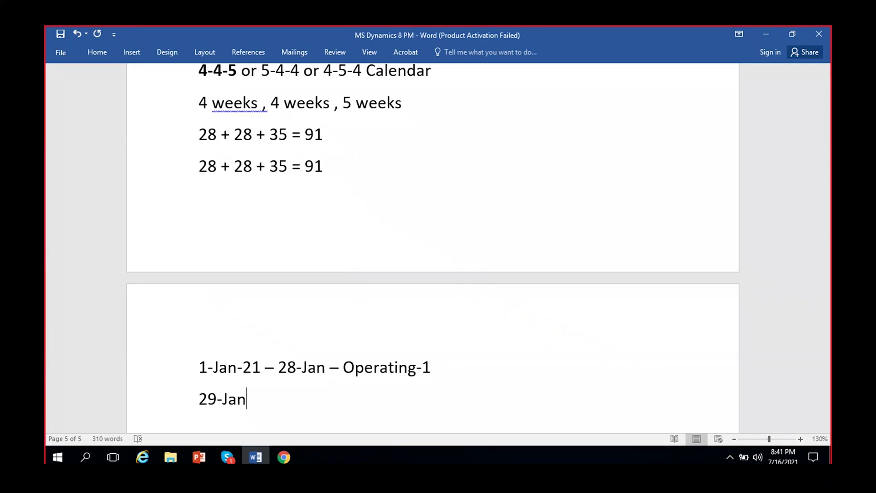
{"action": "type", "text": "-"}
{"action": "key", "text": "BackSpace"}
{"action": "type", "text": "- @"}
{"action": "type", "text": "5"}
{"action": "key", "text": "BackSpace"}
{"action": "key", "text": "BackSpace"}
{"action": "type", "text": "25 -Feb - Oper"}
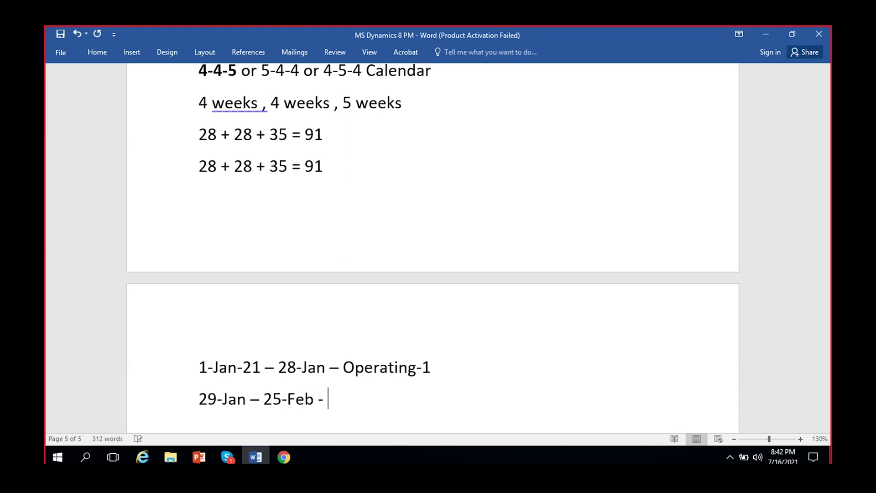
{"action": "type", "text": "ng -2"}
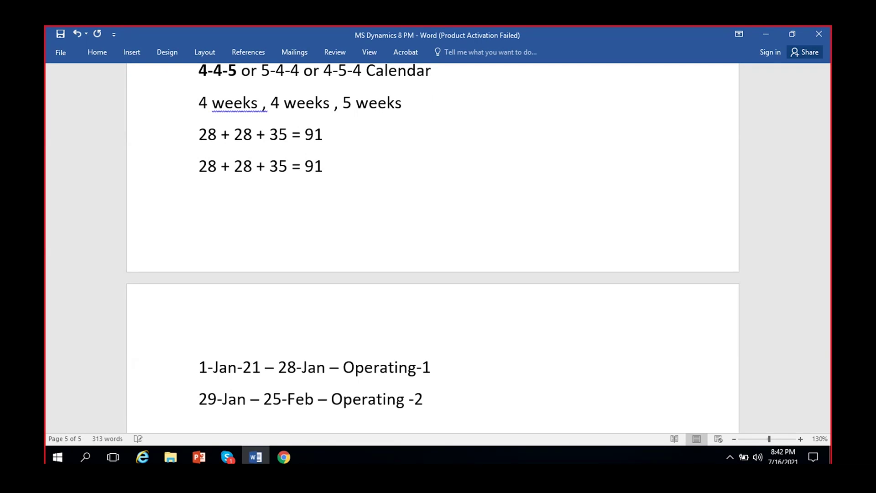
Add a third period line reading "26-Feb – 1-Apr – Operating -3" below the second period.
{"action": "key", "text": "Return"}
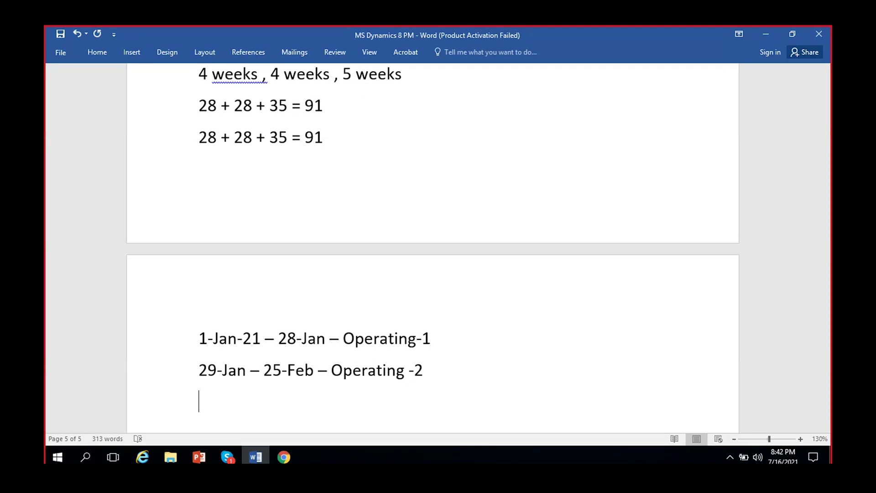
{"action": "type", "text": "26-Feb -"}
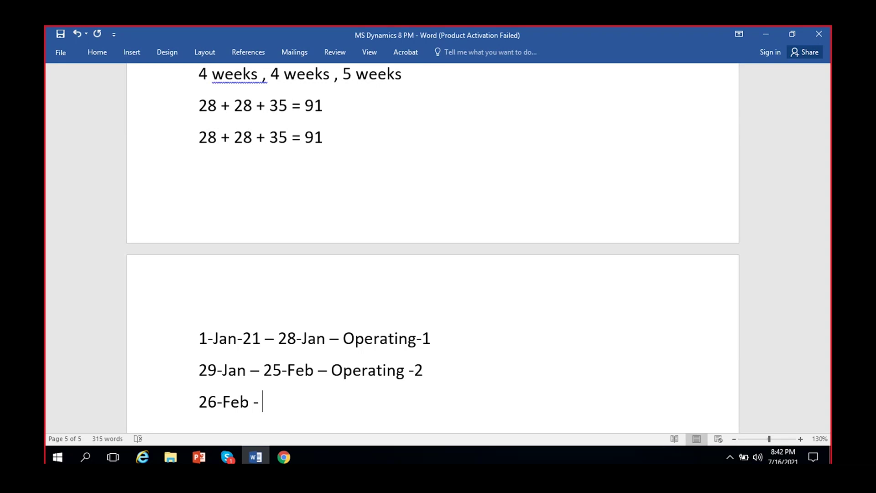
{"action": "type", "text": "1"}
{"action": "key", "text": "BackSpace"}
{"action": "type", "text": "-Apr - Operat"}
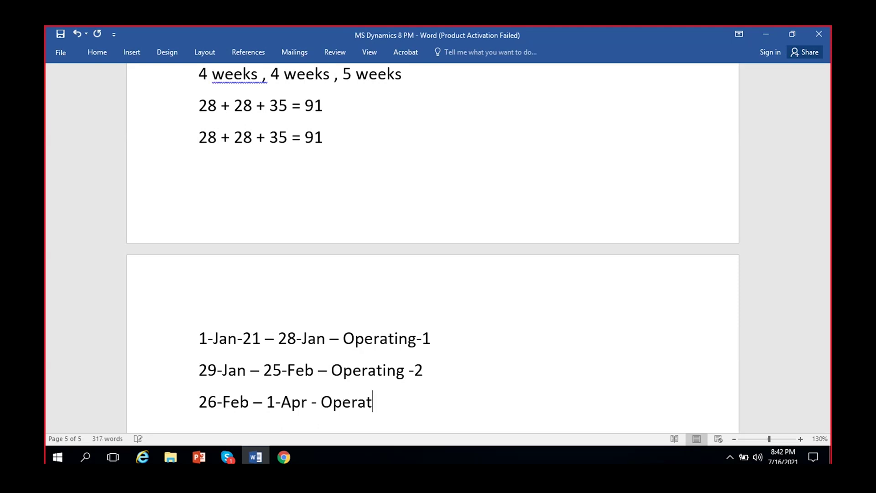
{"action": "type", "text": "ing -3"}
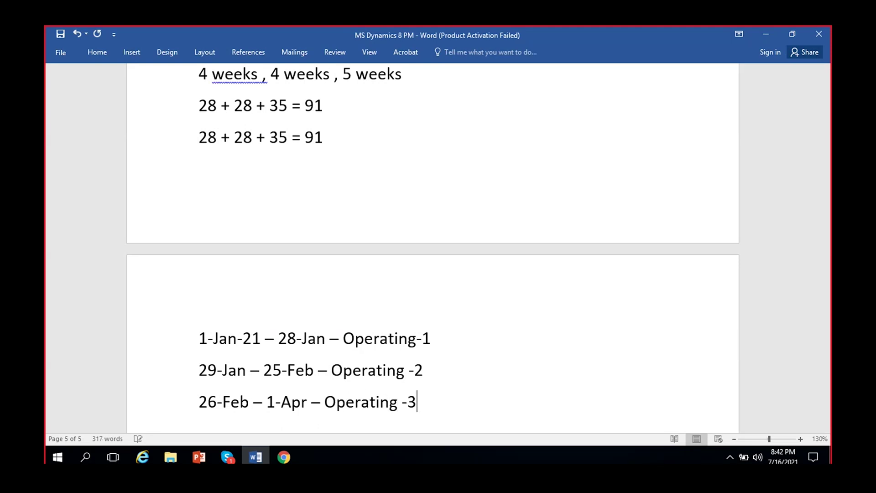
Add a fourth period line reading "2-Apr – 29 Apr – Operating -4" below the third period.
{"action": "key", "text": "Return"}
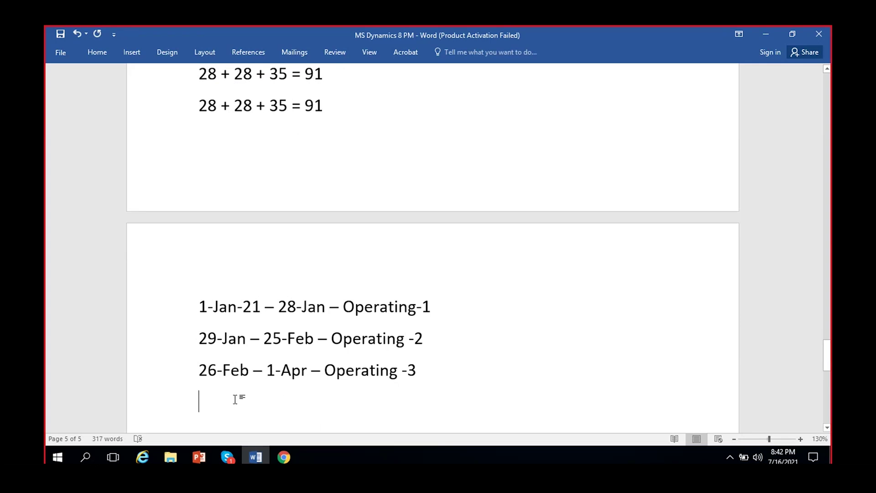
{"action": "type", "text": "2-Apr"}
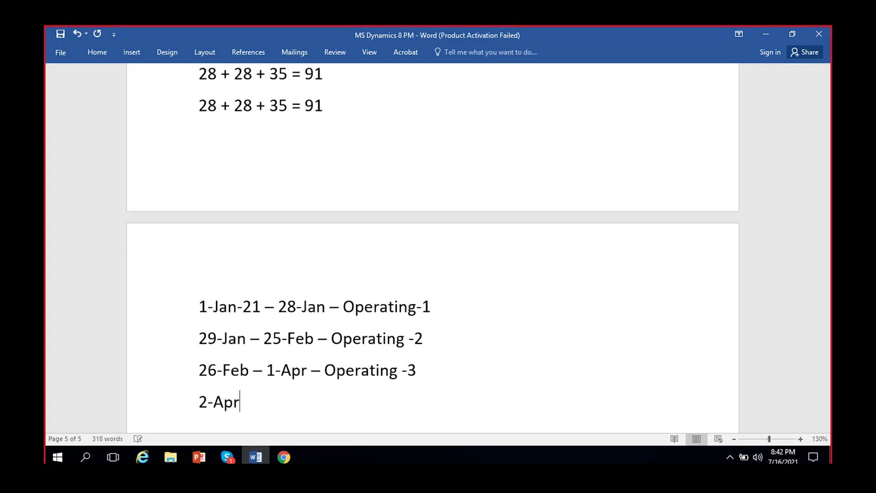
{"action": "type", "text": " - "}
{"action": "type", "text": "@9"}
{"action": "key", "text": "BackSpace"}
{"action": "key", "text": "BackSpace"}
{"action": "type", "text": "29 Apr -"}
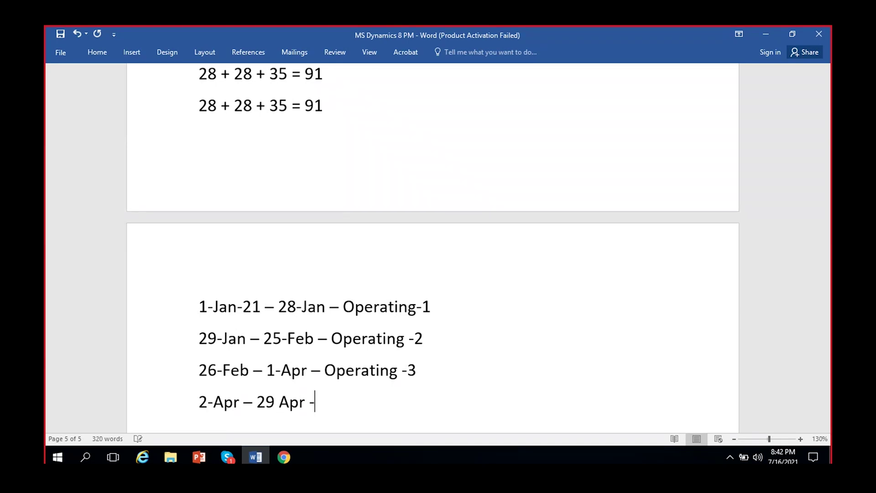
{"action": "type", "text": " Operay"}
{"action": "key", "text": "BackSpace"}
{"action": "type", "text": "ting -4"}
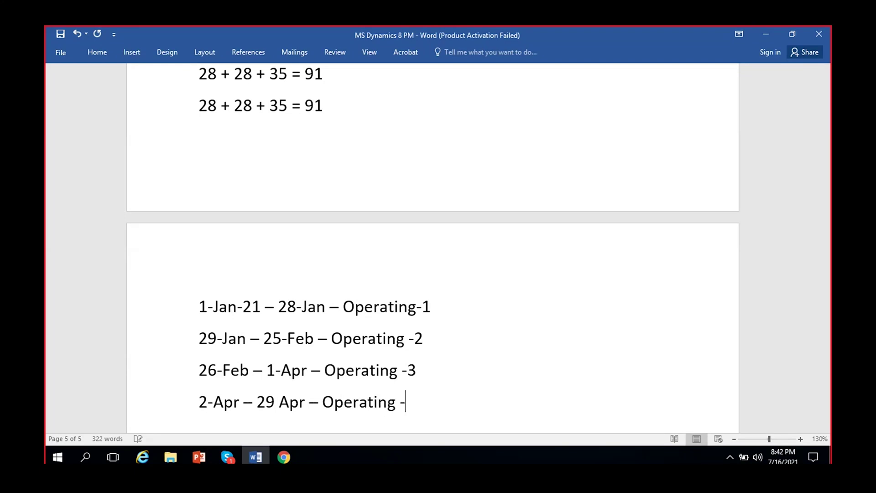
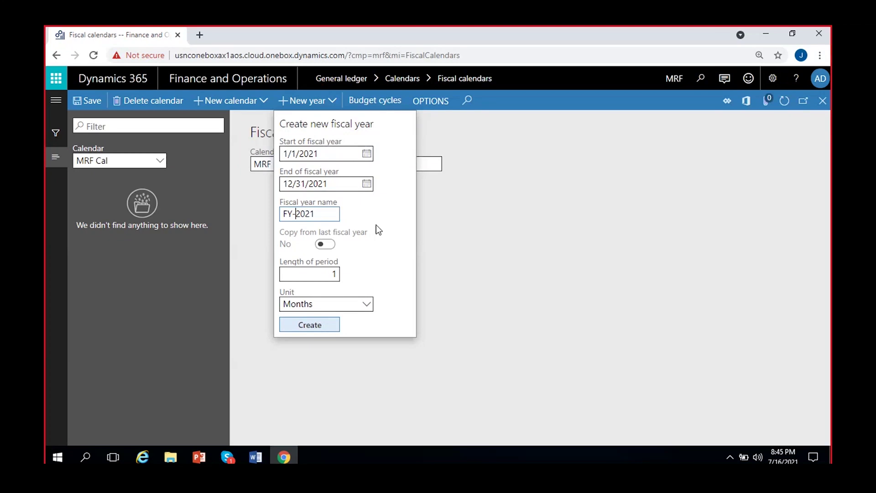
In the Dynamics 365 form for creating fiscal year FY-2021 in MRF Cal, set the period length unit to Years.
{"action": "left_click", "coordinate": [366, 305]}
{"action": "left_click", "coordinate": [340, 349]}
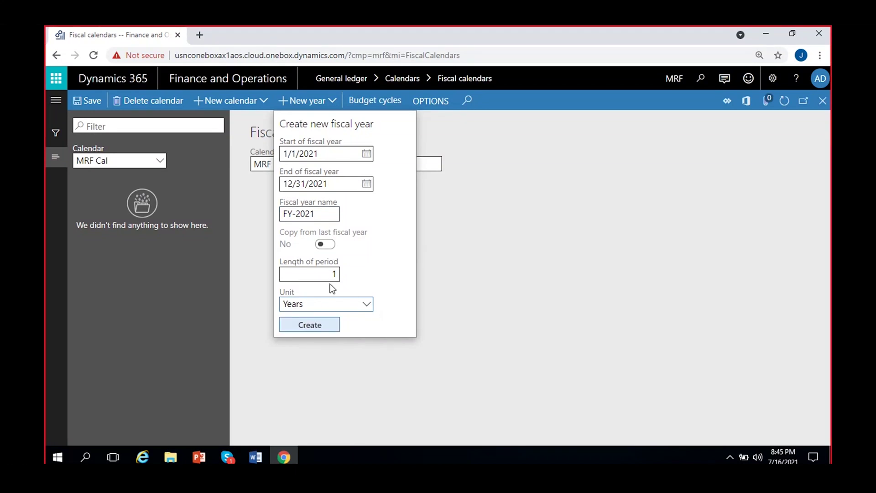
Create fiscal year FY-2021 and examine the start and end dates of its operating period, Period 1.
{"action": "left_click", "coordinate": [319, 325]}
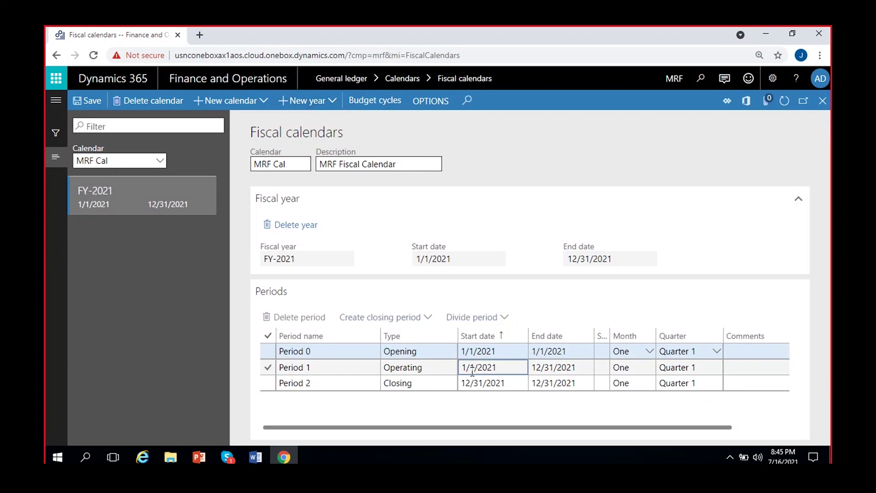
{"action": "left_click", "coordinate": [474, 369]}
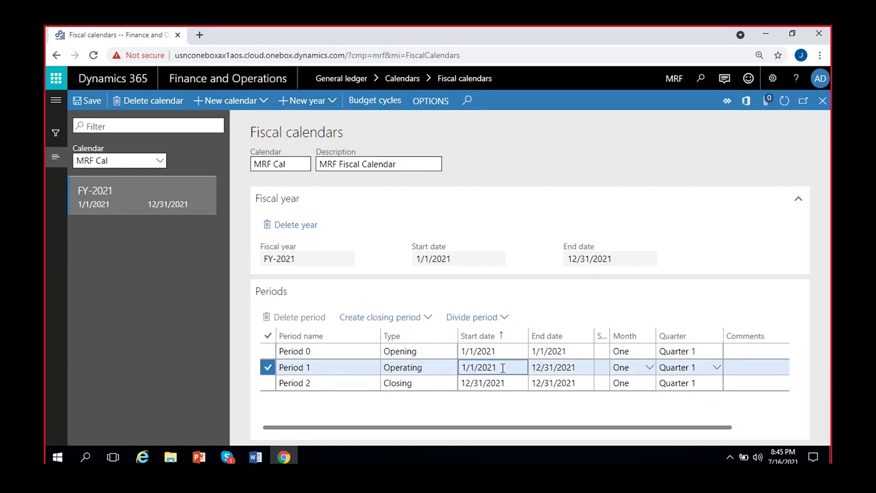
{"action": "left_click", "coordinate": [556, 364]}
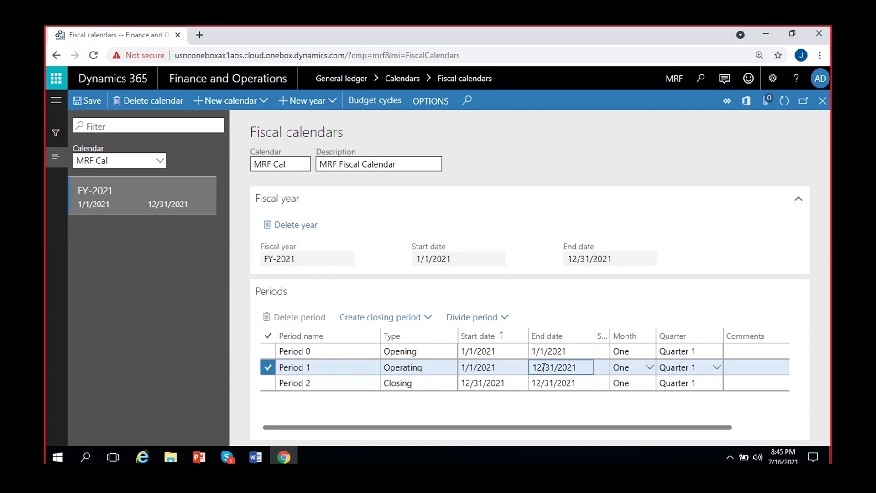
{"action": "left_click", "coordinate": [512, 367]}
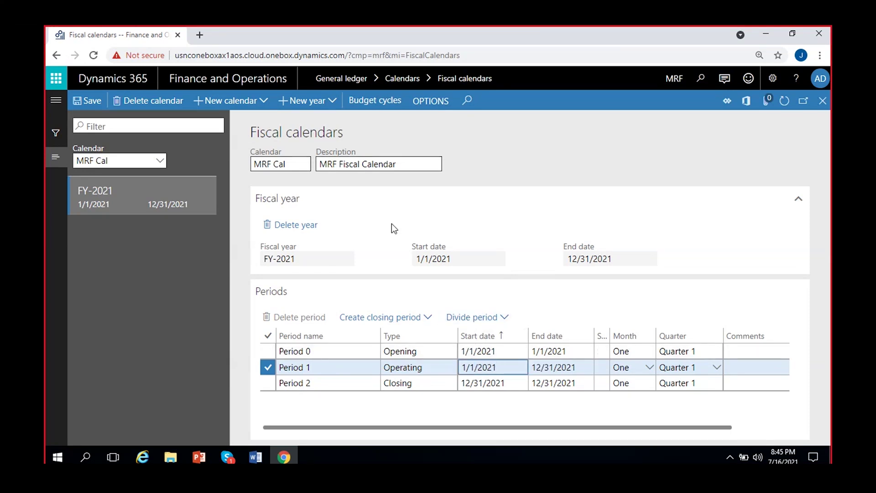
Check the planned dates in the Word notes and, back in Dynamics 365, divide Period 1 from 1/29/2021 with the new period named P-2.
{"action": "left_click", "coordinate": [255, 457]}
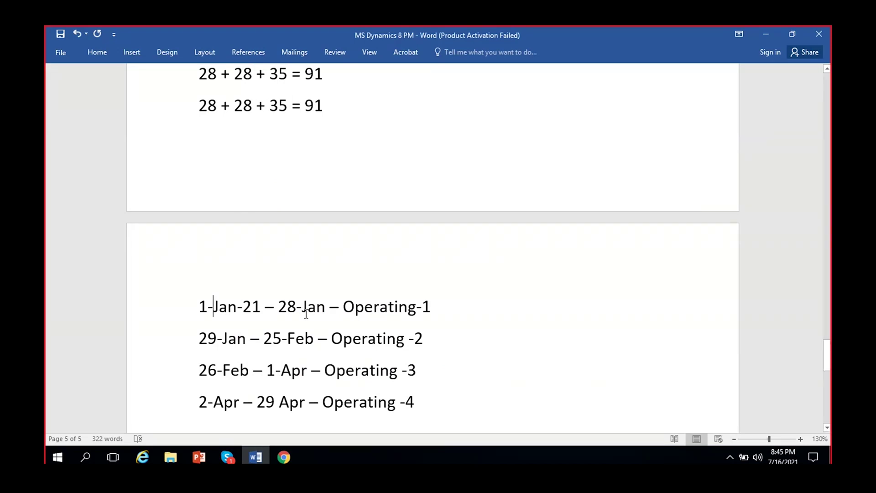
{"action": "left_click", "coordinate": [228, 338]}
{"action": "left_click", "coordinate": [284, 456]}
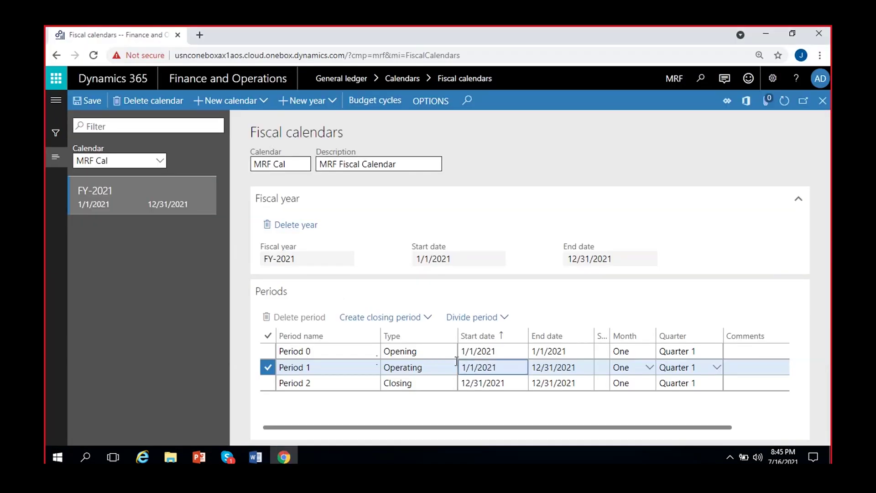
{"action": "left_click", "coordinate": [475, 320]}
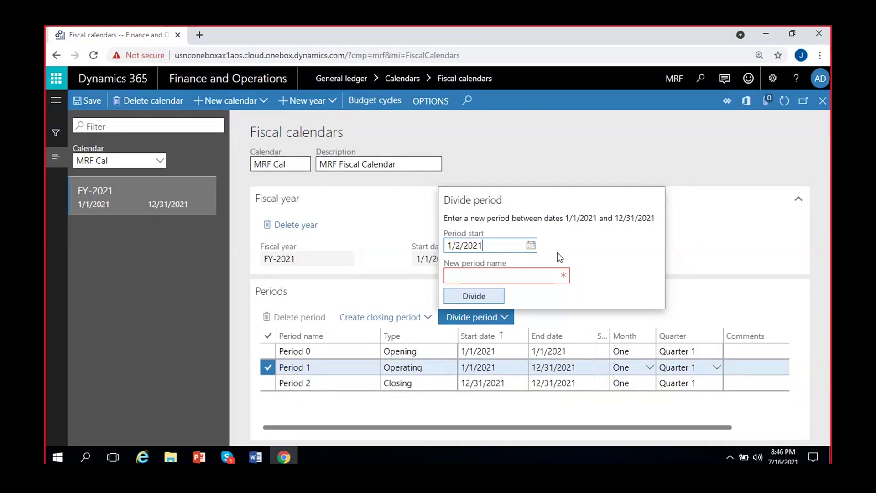
{"action": "left_click", "coordinate": [531, 246]}
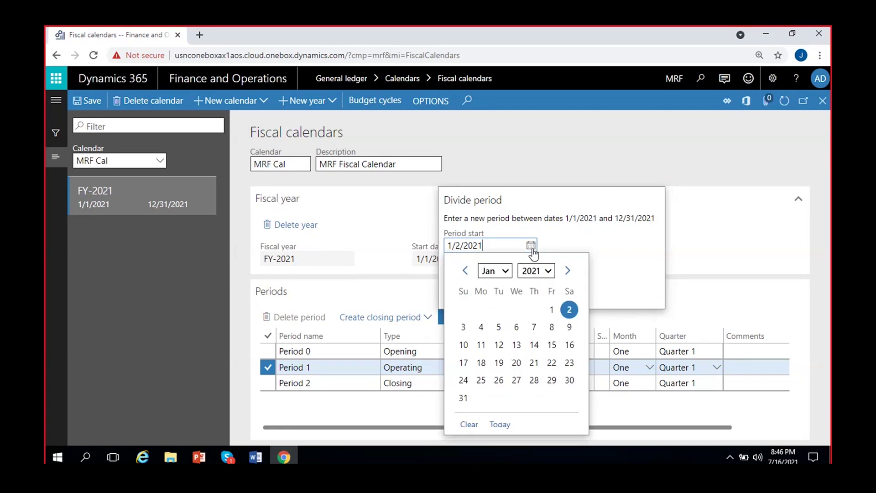
{"action": "left_click", "coordinate": [552, 379]}
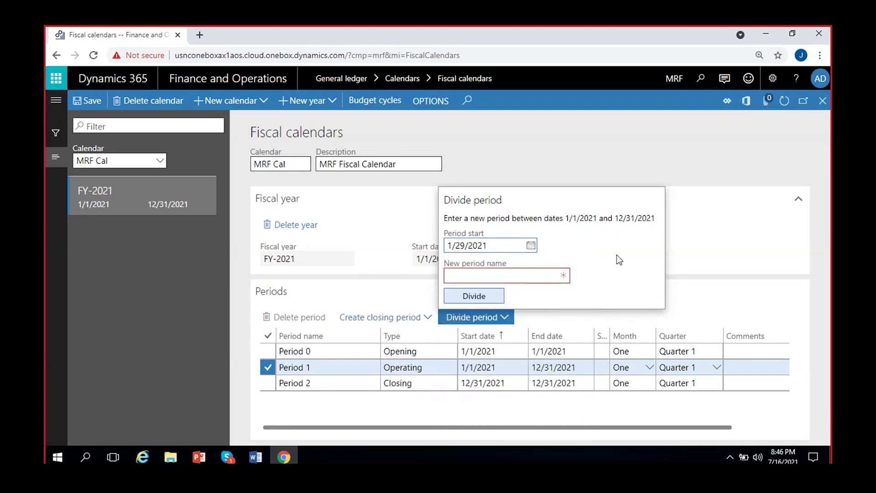
{"action": "left_click", "coordinate": [534, 273]}
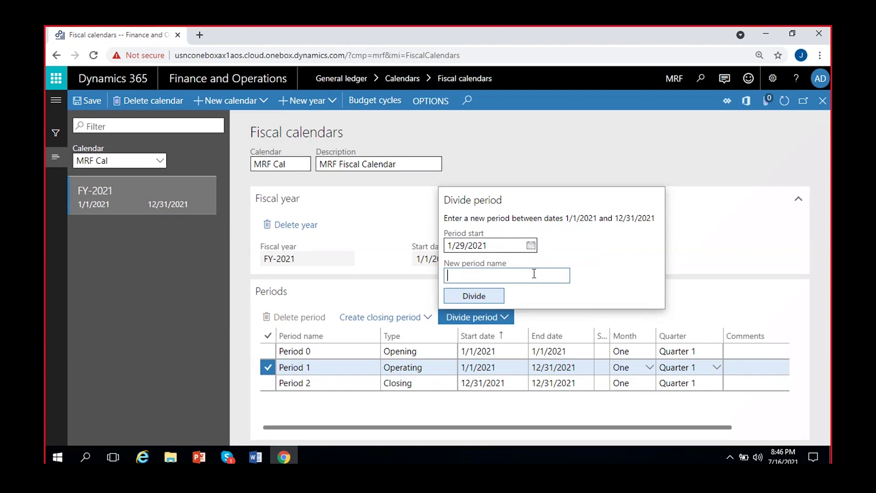
{"action": "type", "text": "P"}
{"action": "key", "text": "BackSpace"}
{"action": "type", "text": "-2"}
{"action": "left_click", "coordinate": [482, 300]}
Compare the start and end dates of Period 1 and P-2 with the Operating -2 and Operating -3 lines in the Word notes.
{"action": "left_click", "coordinate": [355, 368]}
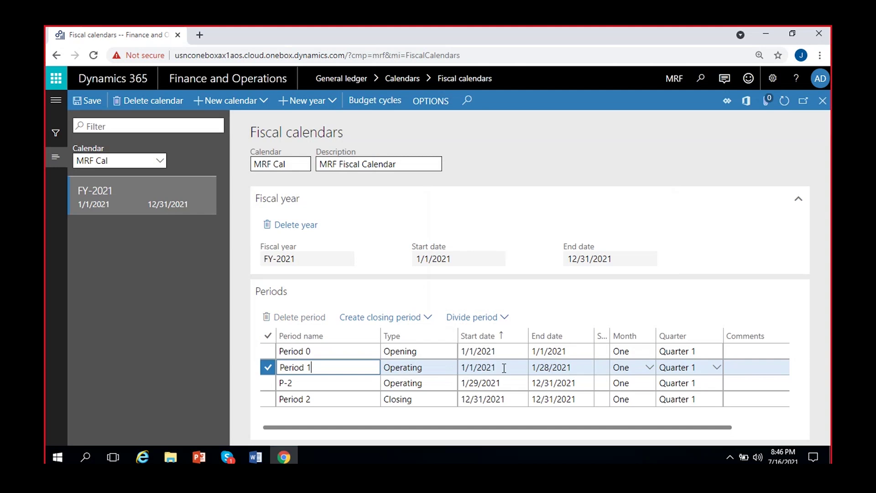
{"action": "left_click", "coordinate": [504, 368]}
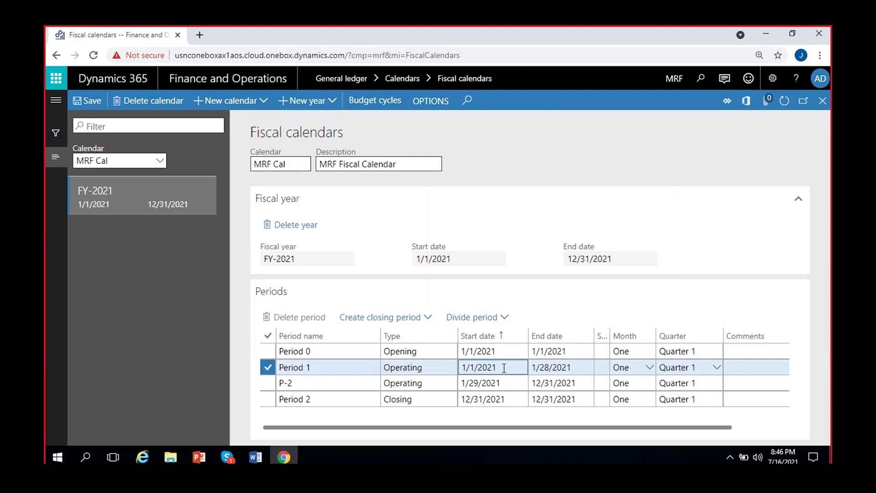
{"action": "left_click", "coordinate": [571, 368]}
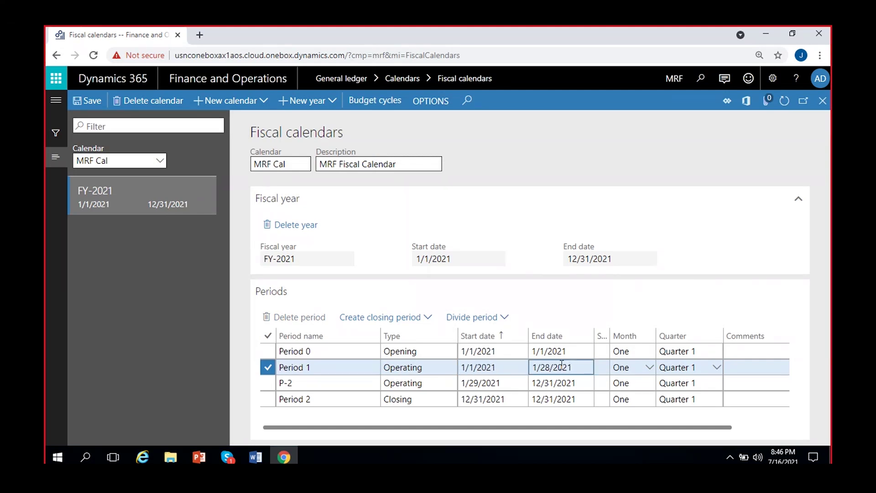
{"action": "left_click", "coordinate": [485, 383]}
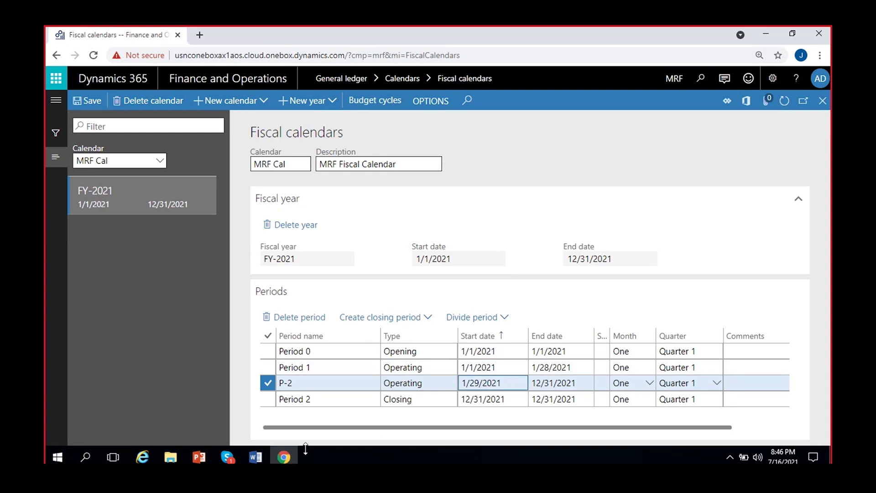
{"action": "left_click", "coordinate": [255, 457]}
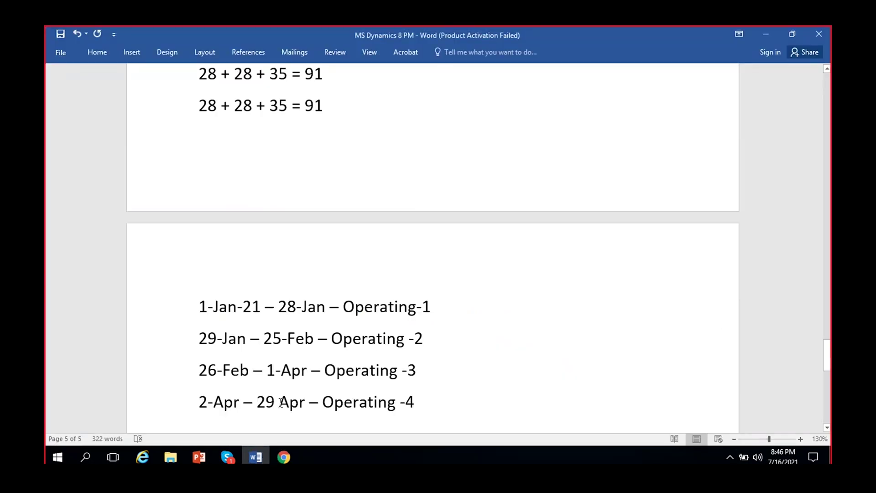
{"action": "double_click", "coordinate": [272, 338]}
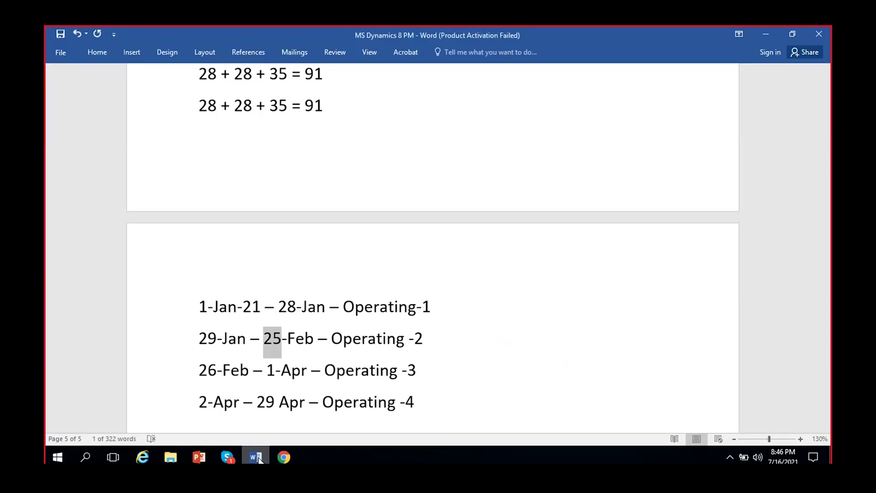
{"action": "double_click", "coordinate": [206, 370]}
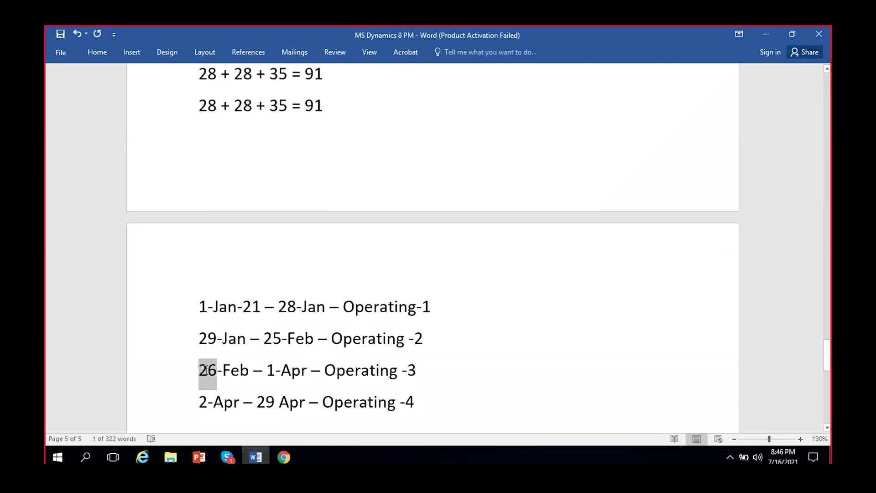
{"action": "left_click", "coordinate": [284, 457]}
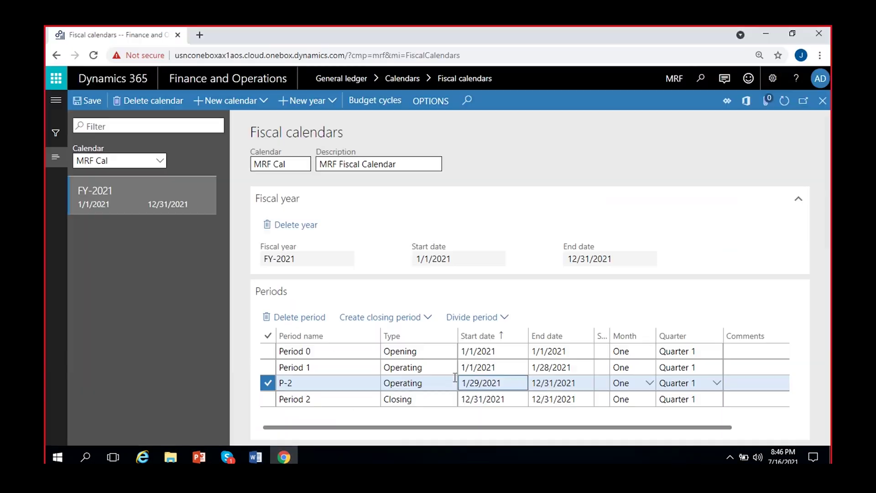
Divide period P-2 with a new period starting 2/25/2021 and named P-3.
{"action": "left_click", "coordinate": [483, 320]}
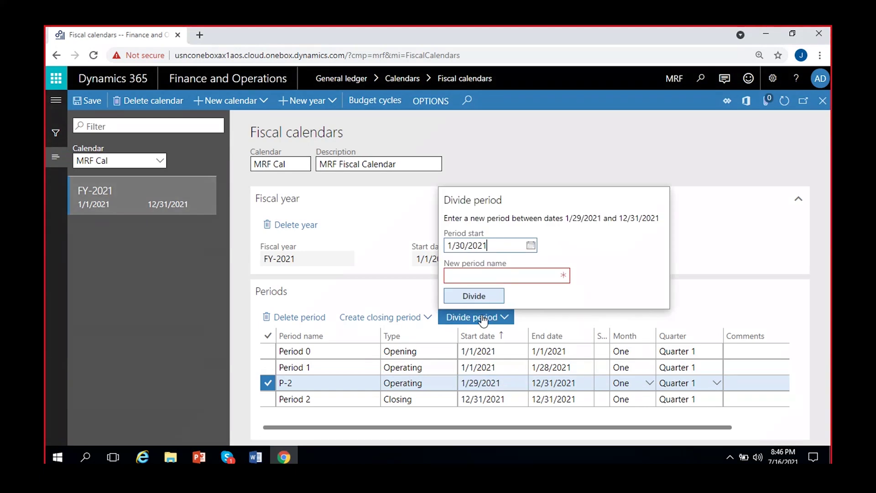
{"action": "left_click", "coordinate": [531, 246]}
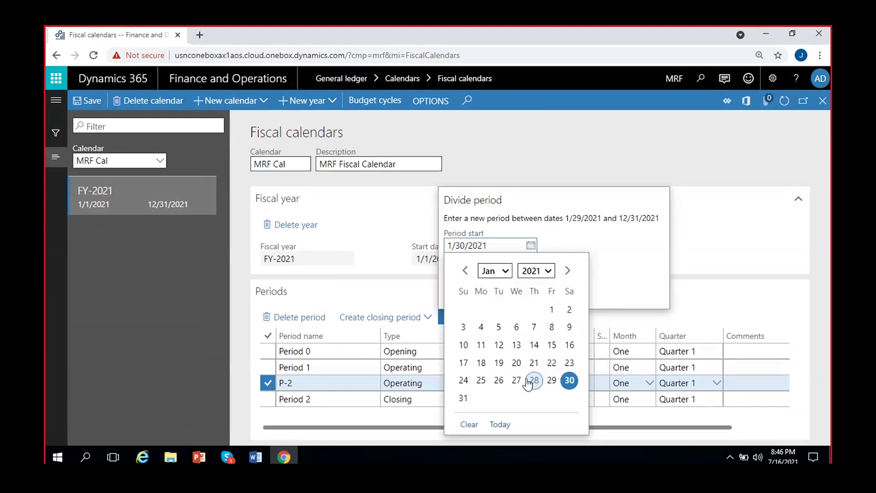
{"action": "left_click", "coordinate": [567, 271]}
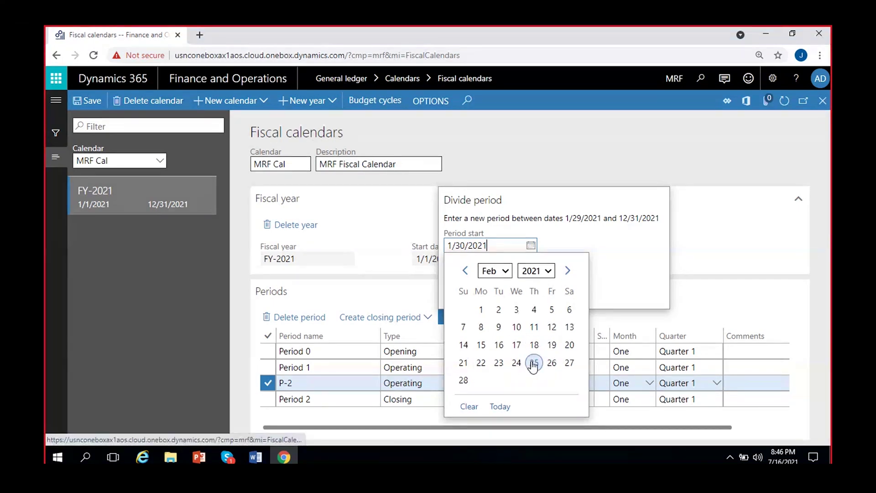
{"action": "left_click", "coordinate": [533, 363]}
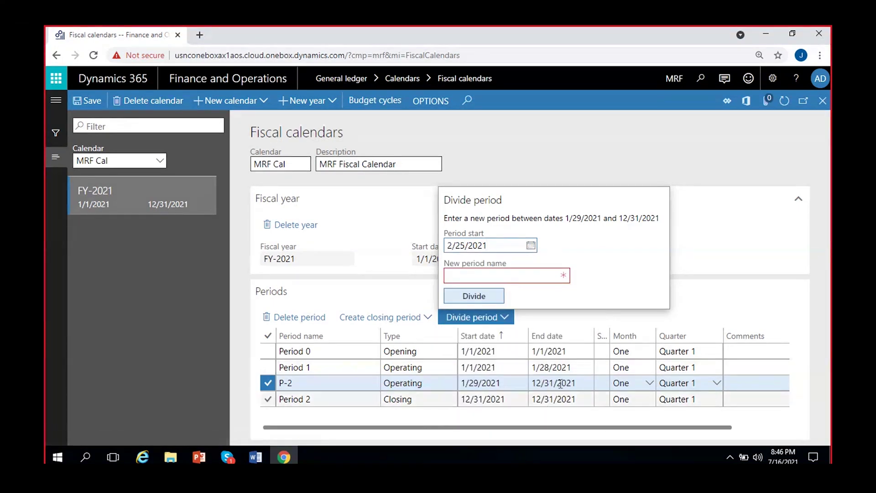
{"action": "left_click", "coordinate": [505, 274]}
{"action": "type", "text": "P-3"}
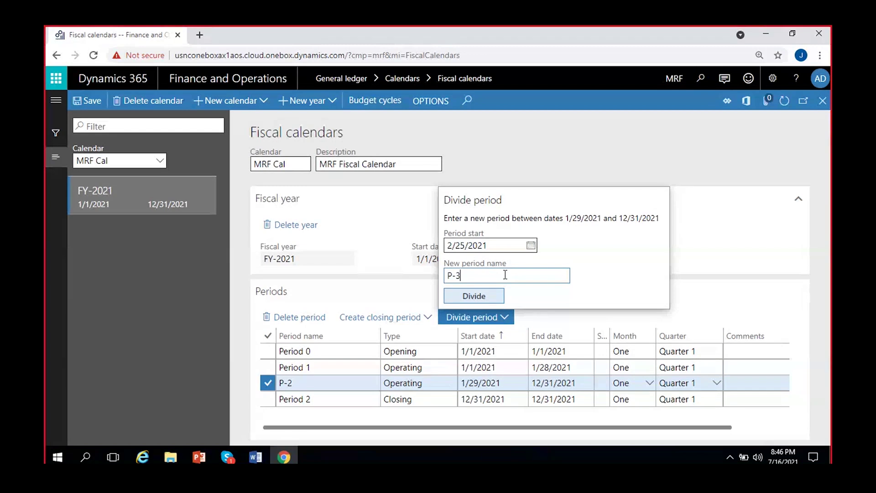
{"action": "left_click", "coordinate": [489, 302]}
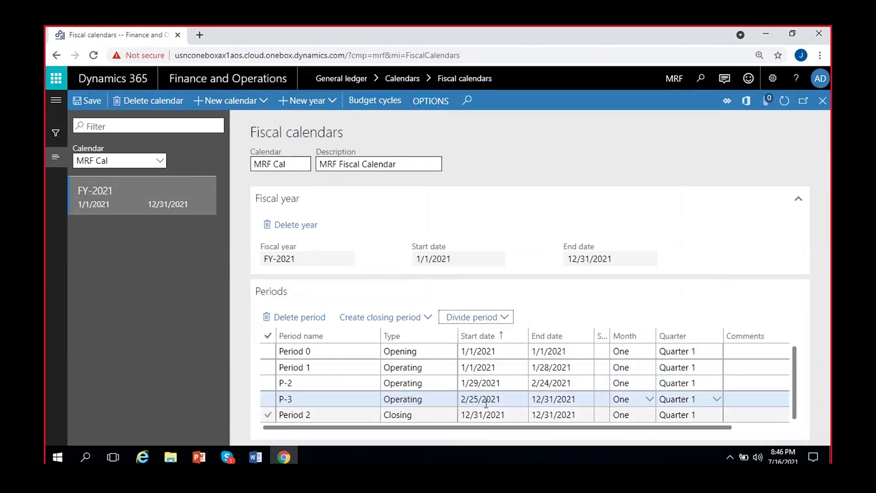
Review the end dates of Period 1, P-2 and P-3, and check the Operating -3 and Operating -4 dates in the Word notes.
{"action": "left_click", "coordinate": [543, 368]}
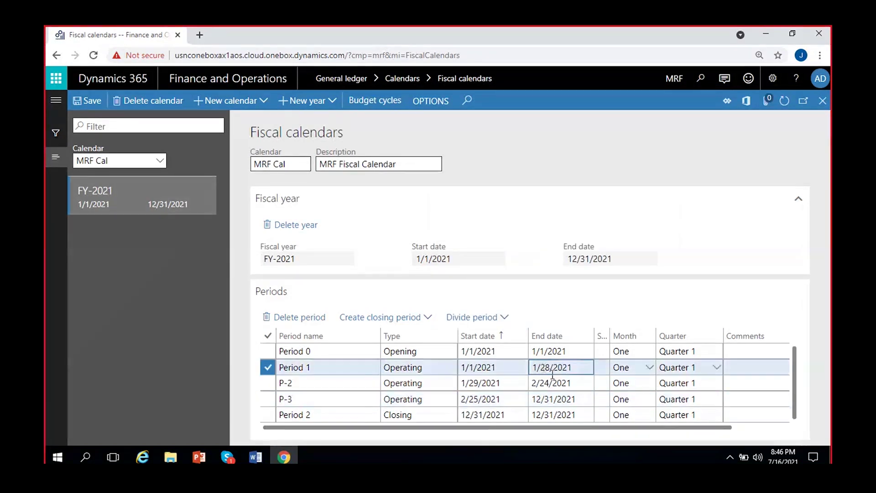
{"action": "left_click", "coordinate": [555, 382]}
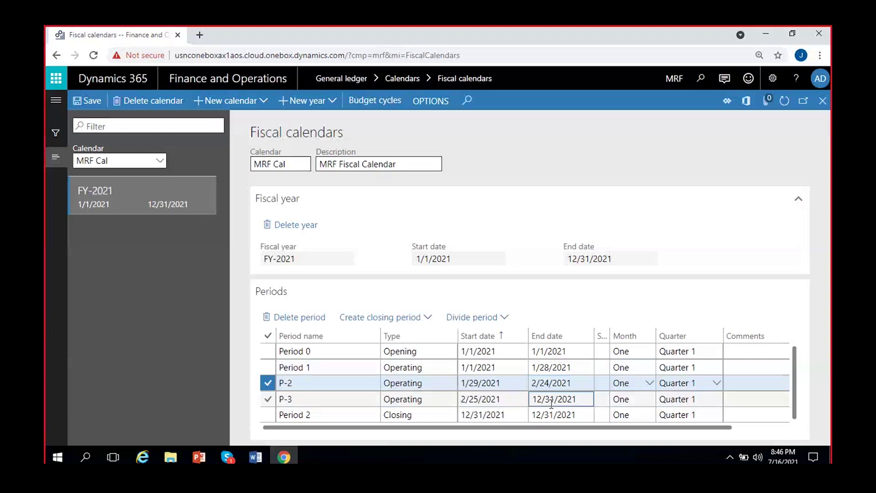
{"action": "left_click", "coordinate": [552, 400]}
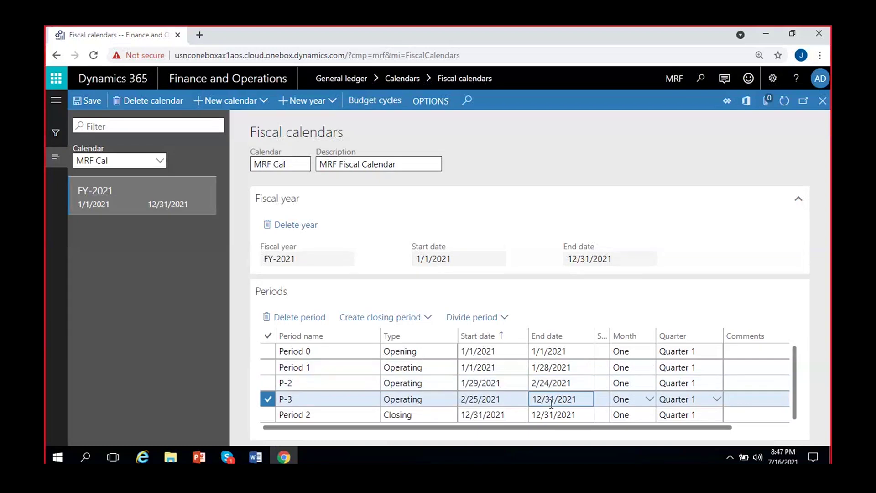
{"action": "left_click", "coordinate": [256, 456]}
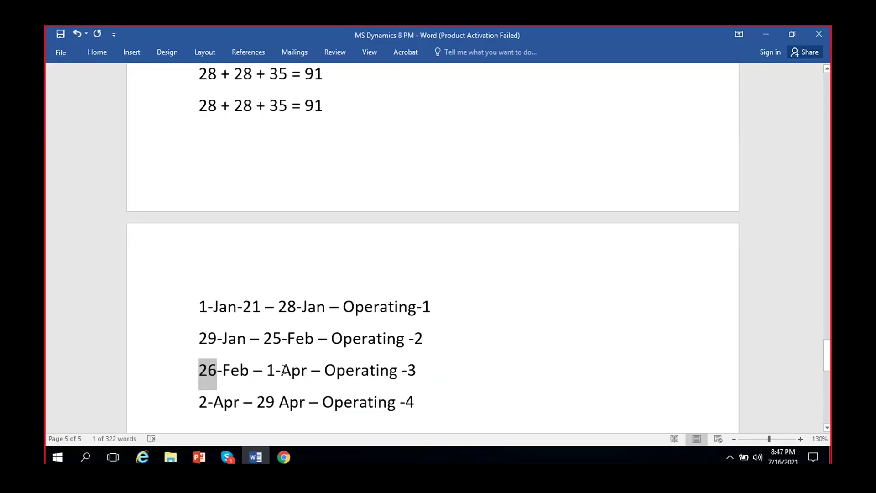
{"action": "left_click", "coordinate": [283, 370]}
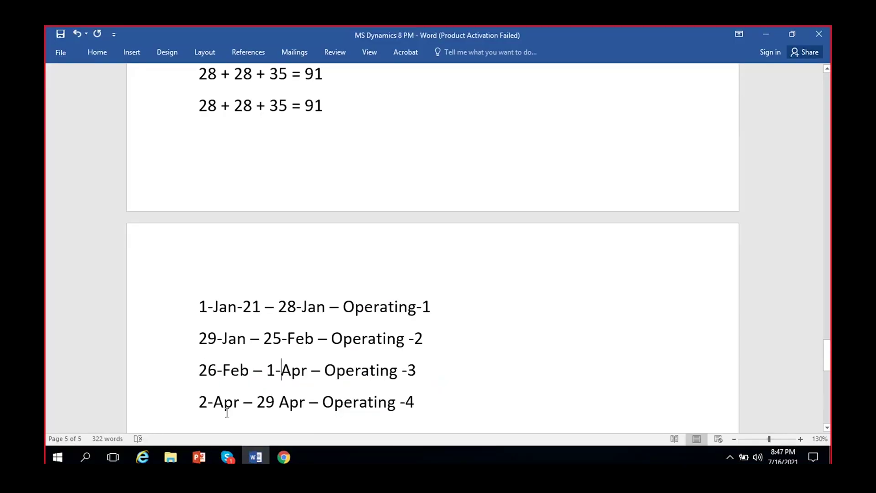
{"action": "left_click", "coordinate": [284, 457]}
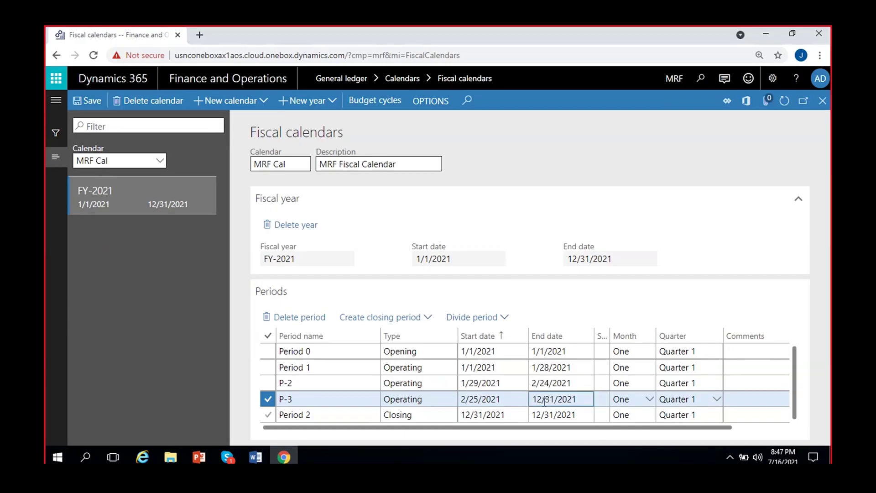
Divide period P-3 with a new period starting 4/2/2021 and named P-4.
{"action": "left_click", "coordinate": [485, 322]}
{"action": "left_click", "coordinate": [531, 247]}
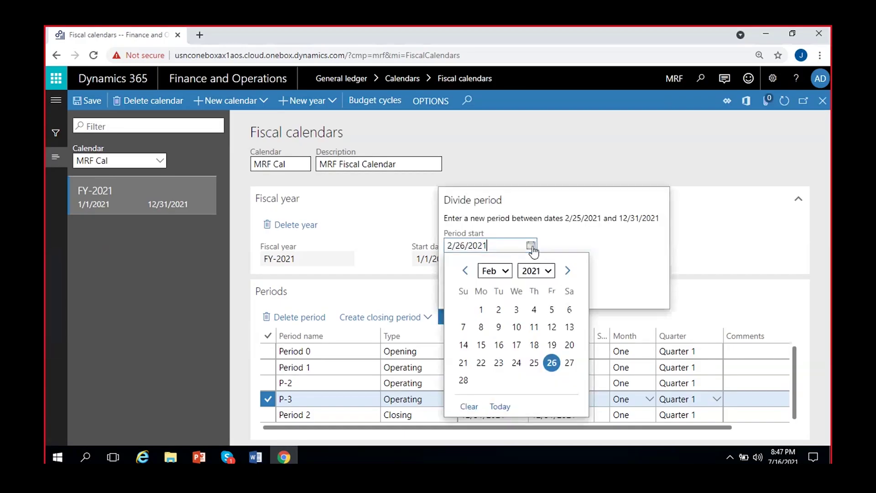
{"action": "left_click", "coordinate": [567, 271]}
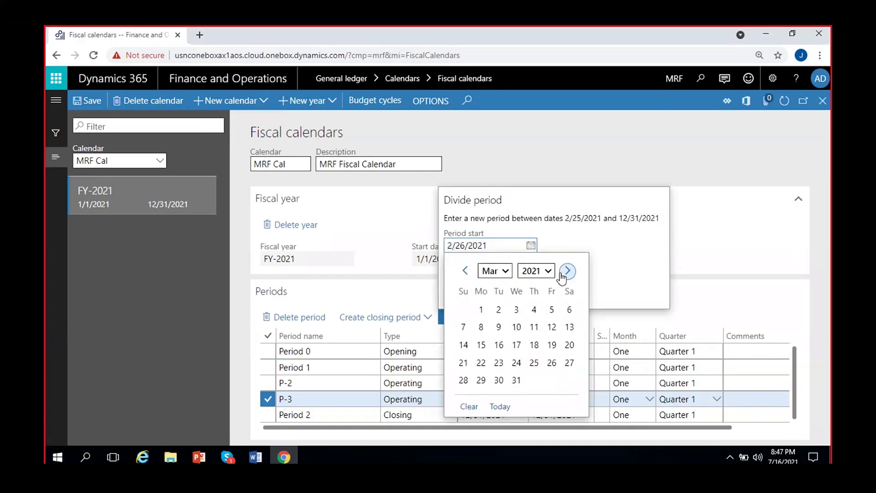
{"action": "left_click", "coordinate": [568, 271]}
{"action": "left_click", "coordinate": [552, 310]}
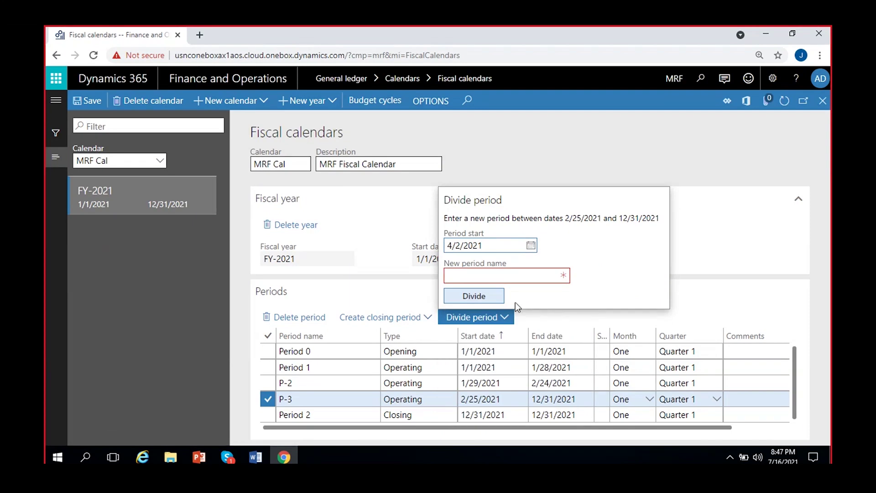
{"action": "left_click", "coordinate": [511, 270]}
{"action": "type", "text": "P"}
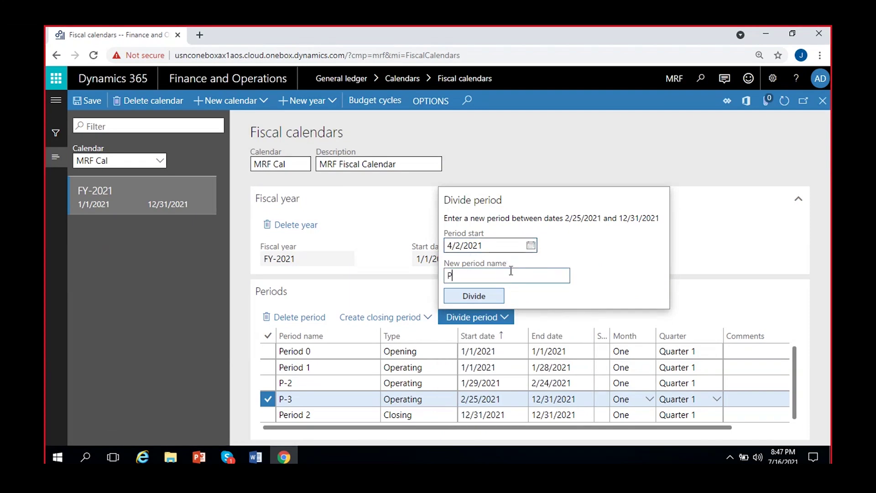
{"action": "type", "text": "-4"}
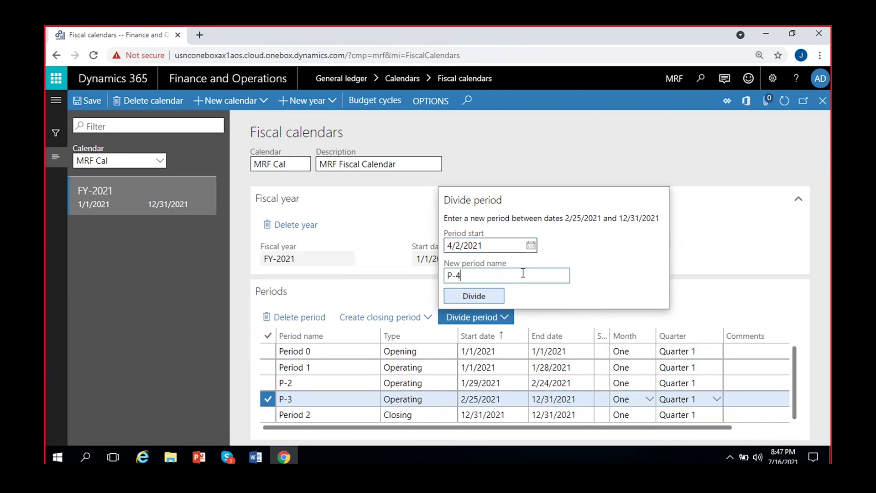
{"action": "left_click", "coordinate": [497, 296]}
Review the end dates of Period 1, P-2, P-3 and the closing Period 2 in the period list.
{"action": "left_click", "coordinate": [571, 383]}
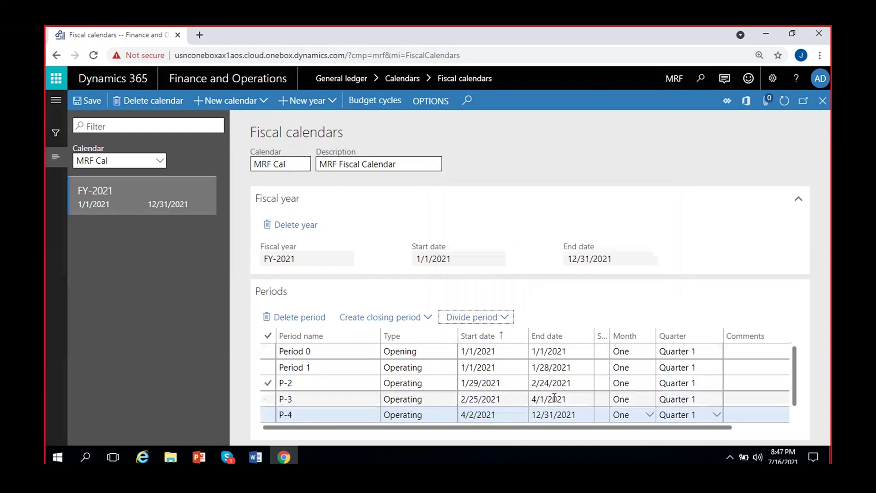
{"action": "left_click", "coordinate": [562, 396]}
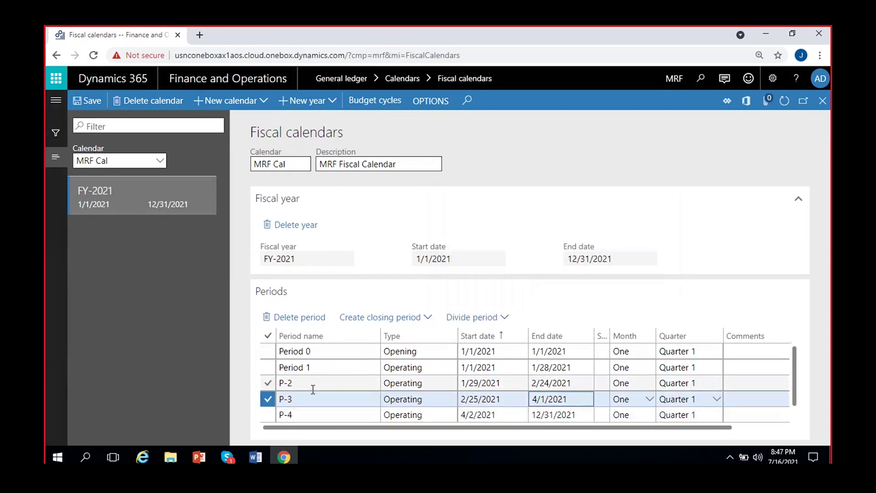
{"action": "left_click", "coordinate": [510, 366]}
{"action": "left_click", "coordinate": [540, 383]}
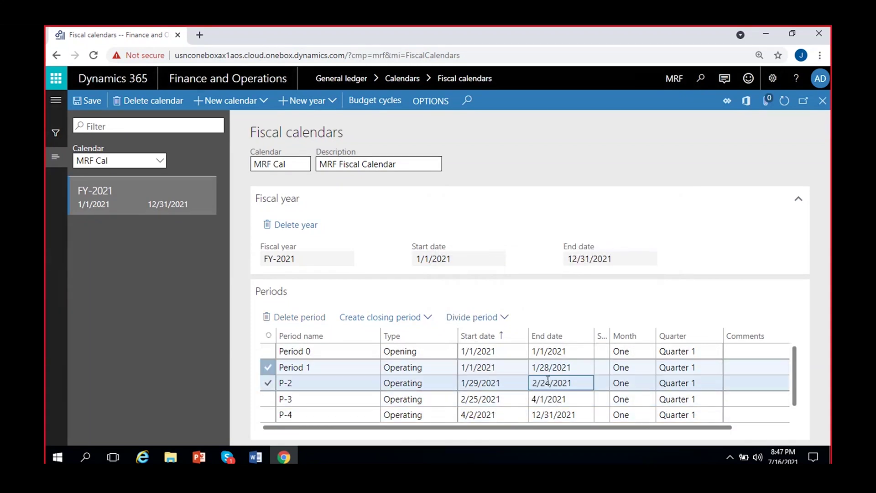
{"action": "left_click", "coordinate": [545, 400]}
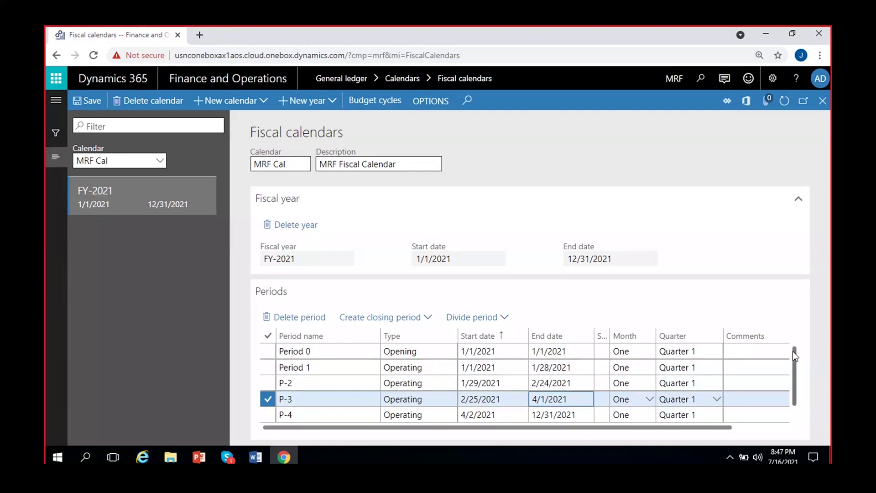
{"action": "scroll", "coordinate": [571, 397], "scroll_direction": "down", "scroll_amount": 1}
{"action": "left_click", "coordinate": [544, 414]}
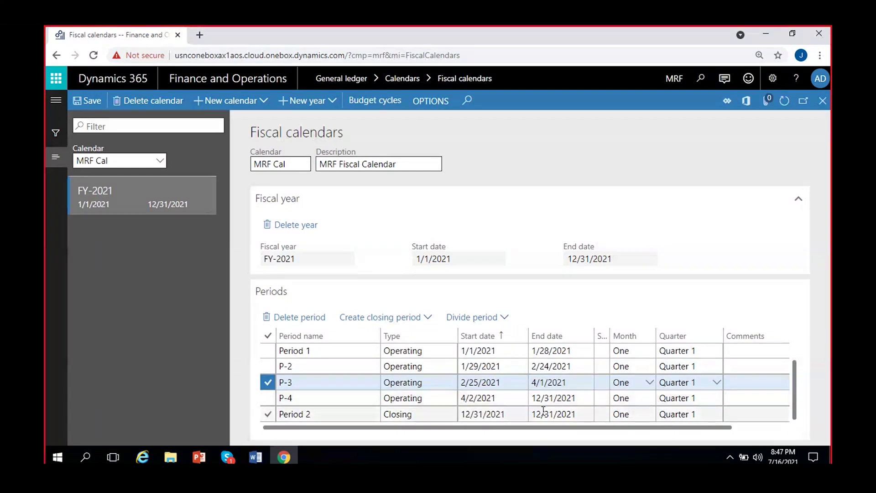
Compare the Operating date lines in the Word notes with the periods up to P-4 in Dynamics 365.
{"action": "left_click", "coordinate": [257, 457]}
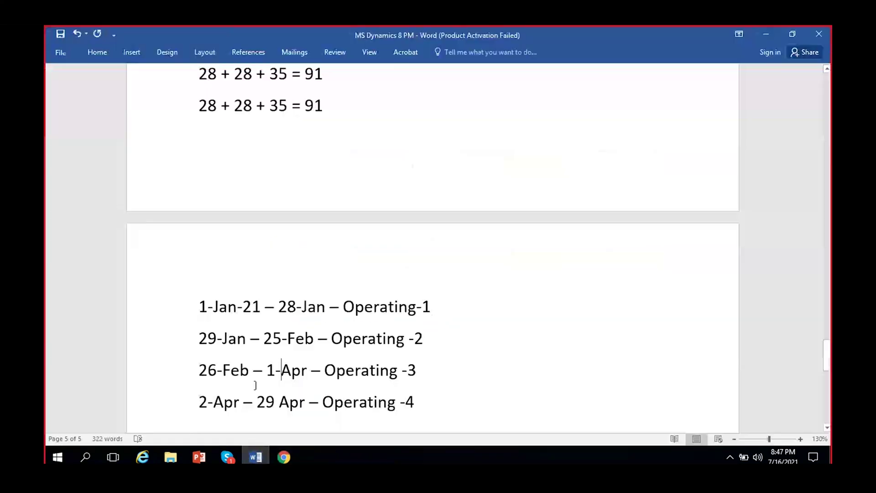
{"action": "scroll", "coordinate": [347, 374], "scroll_direction": "down", "scroll_amount": 1}
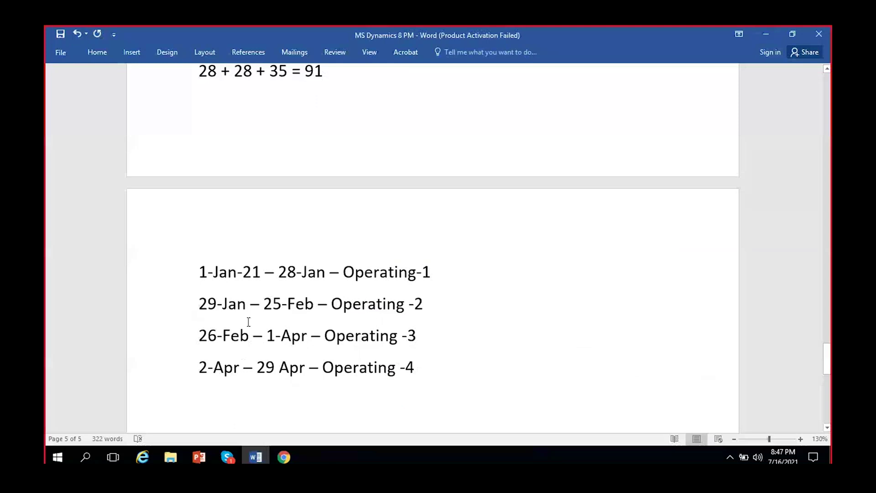
{"action": "left_click", "coordinate": [285, 342]}
{"action": "left_click", "coordinate": [291, 459]}
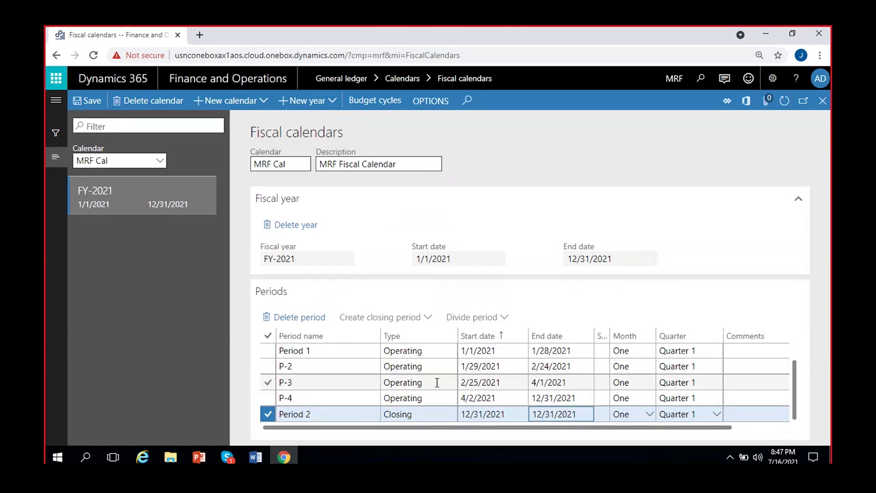
{"action": "left_click", "coordinate": [442, 397]}
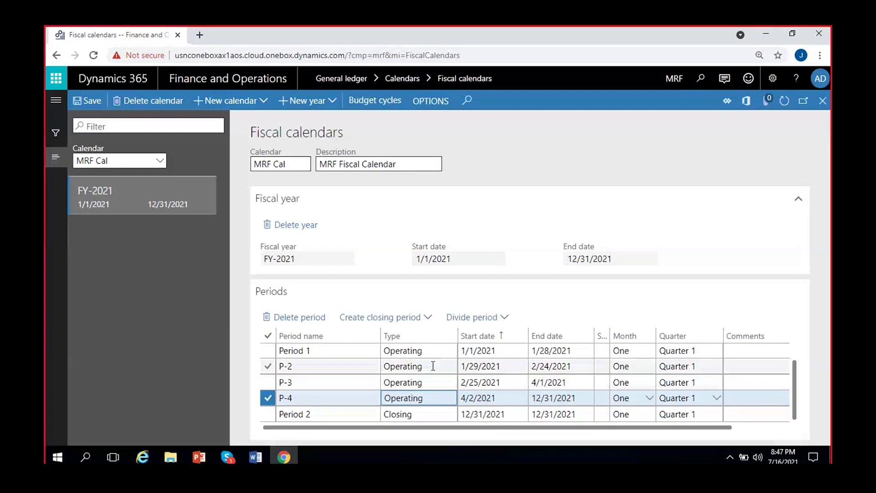
{"action": "scroll", "coordinate": [433, 366], "scroll_direction": "up", "scroll_amount": 1}
{"action": "scroll", "coordinate": [420, 365], "scroll_direction": "down", "scroll_amount": 1}
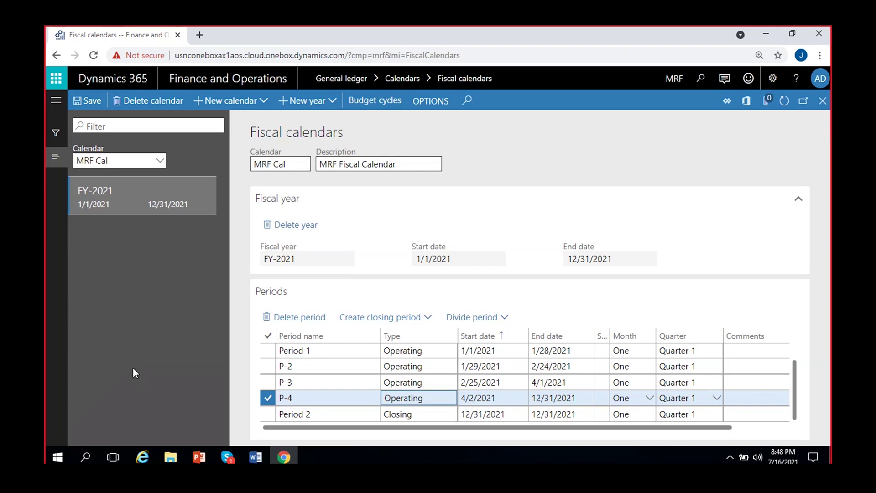
{"action": "left_click", "coordinate": [256, 457]}
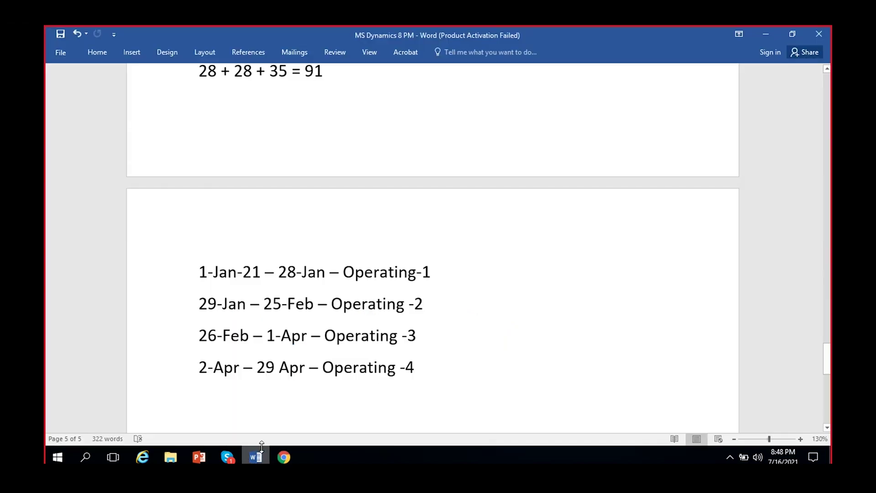
{"action": "left_click", "coordinate": [257, 457]}
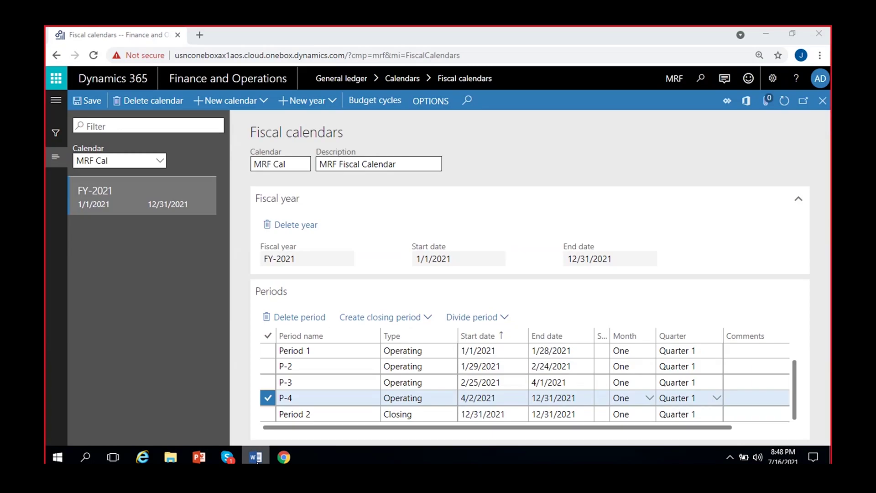